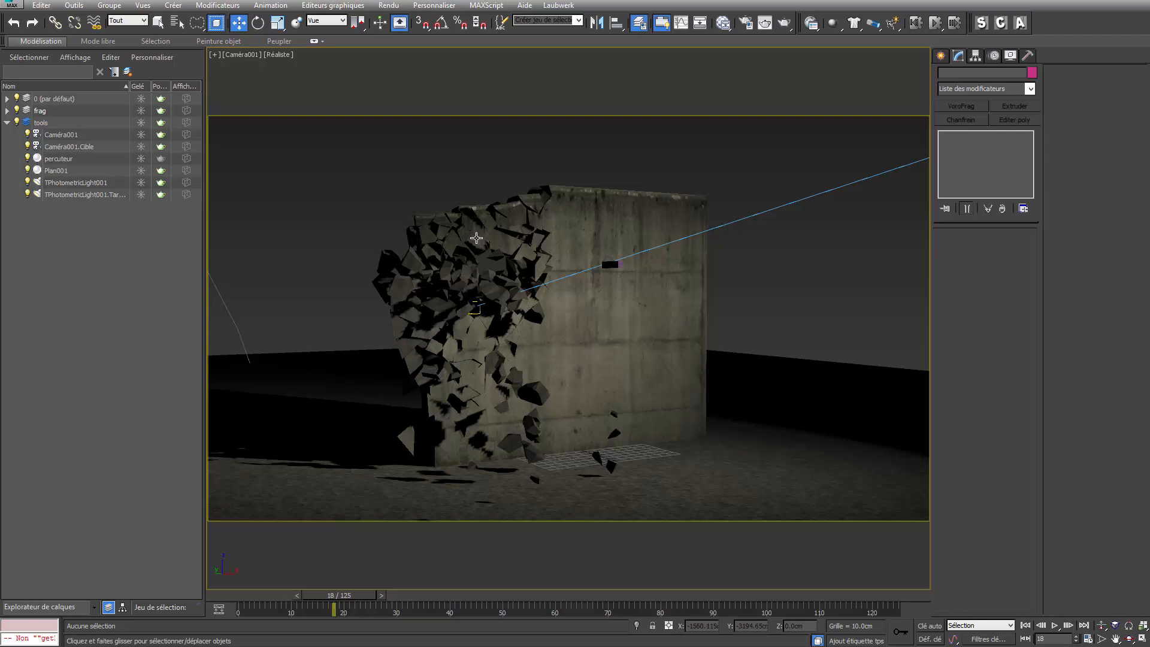
# Select all child nodes of the frag3 layer and set their motion blur to Image with a multiplier of 2
pyautogui.click(476, 238)
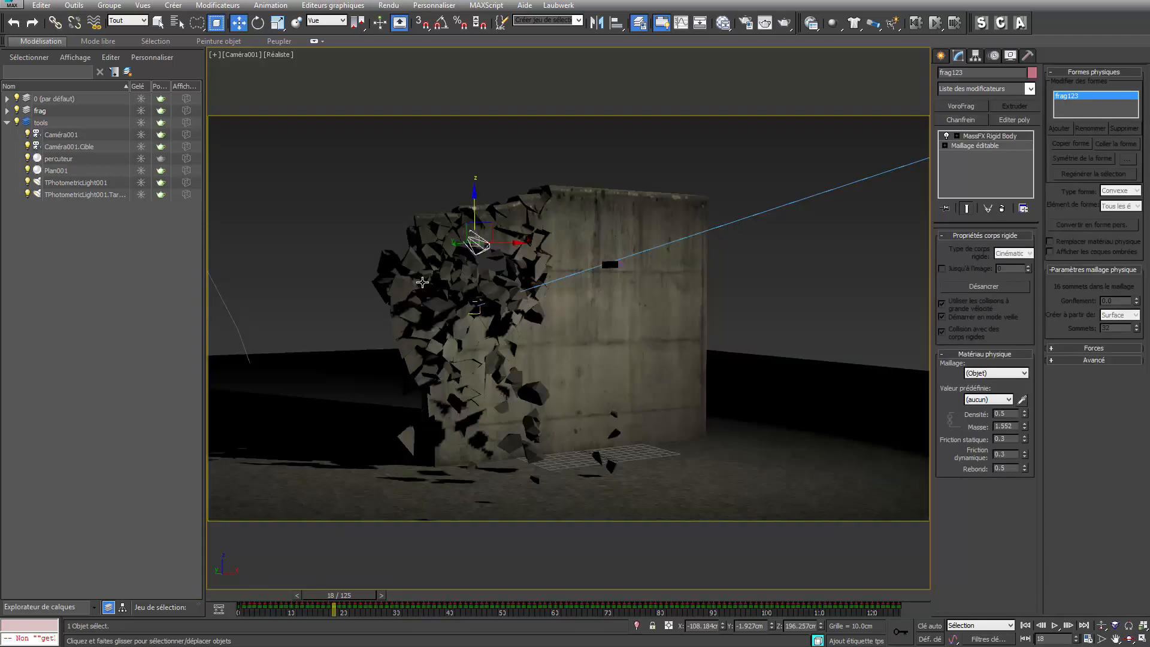
pyautogui.click(7, 111)
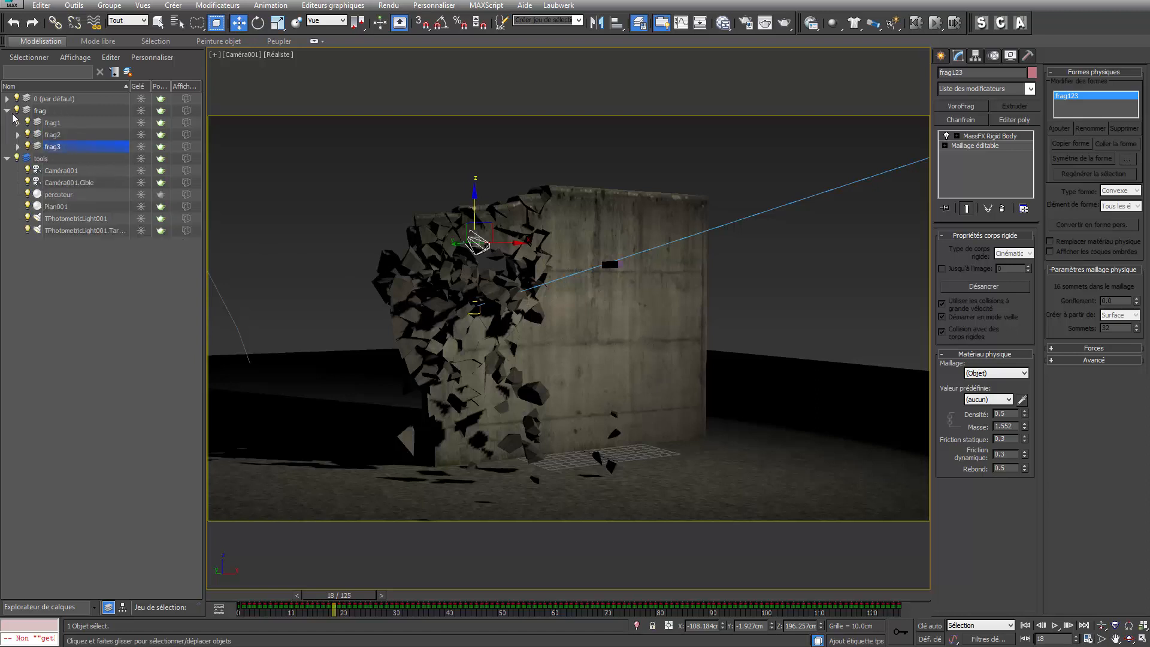
pyautogui.click(72, 147)
pyautogui.rightClick(71, 147)
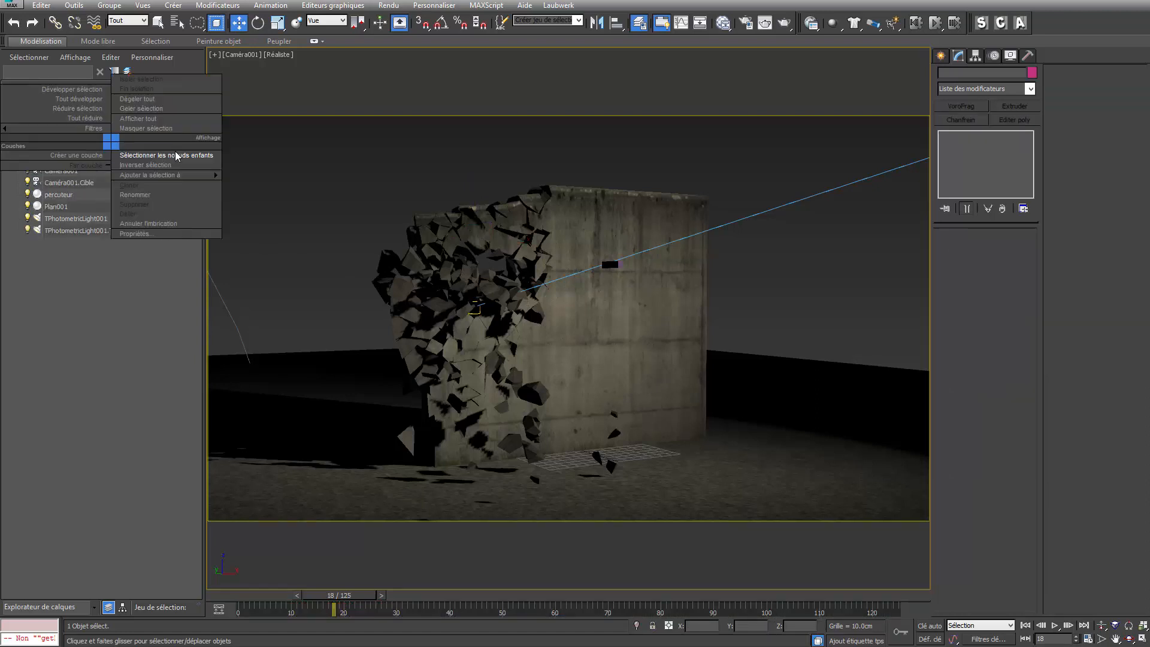
pyautogui.click(137, 158)
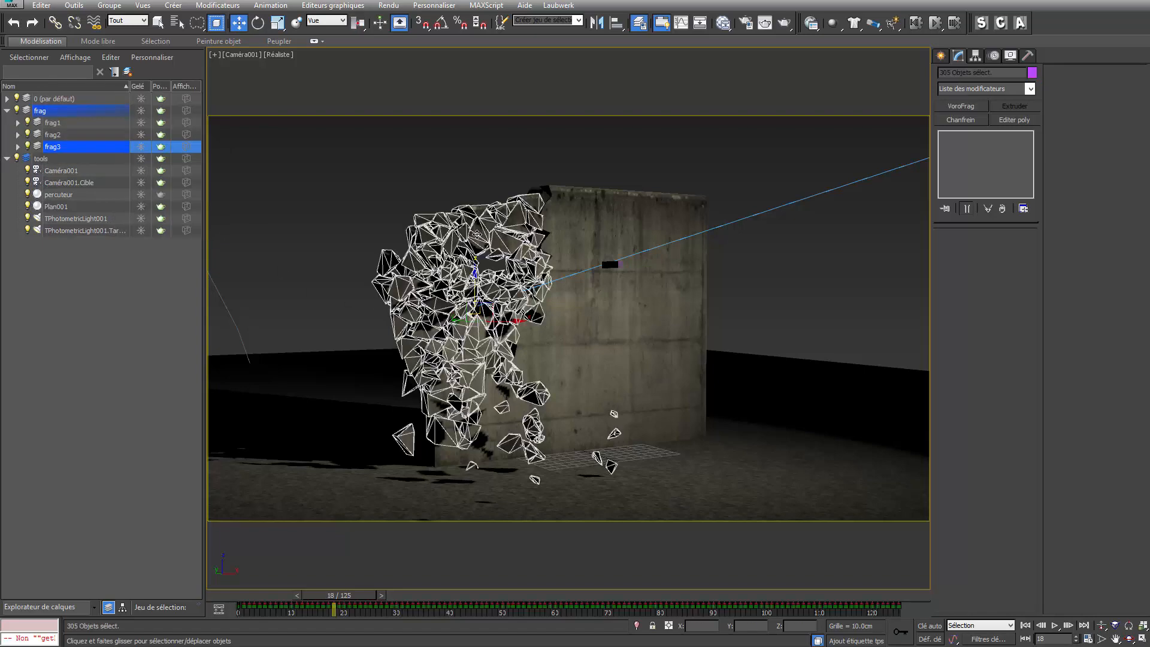
pyautogui.rightClick(477, 236)
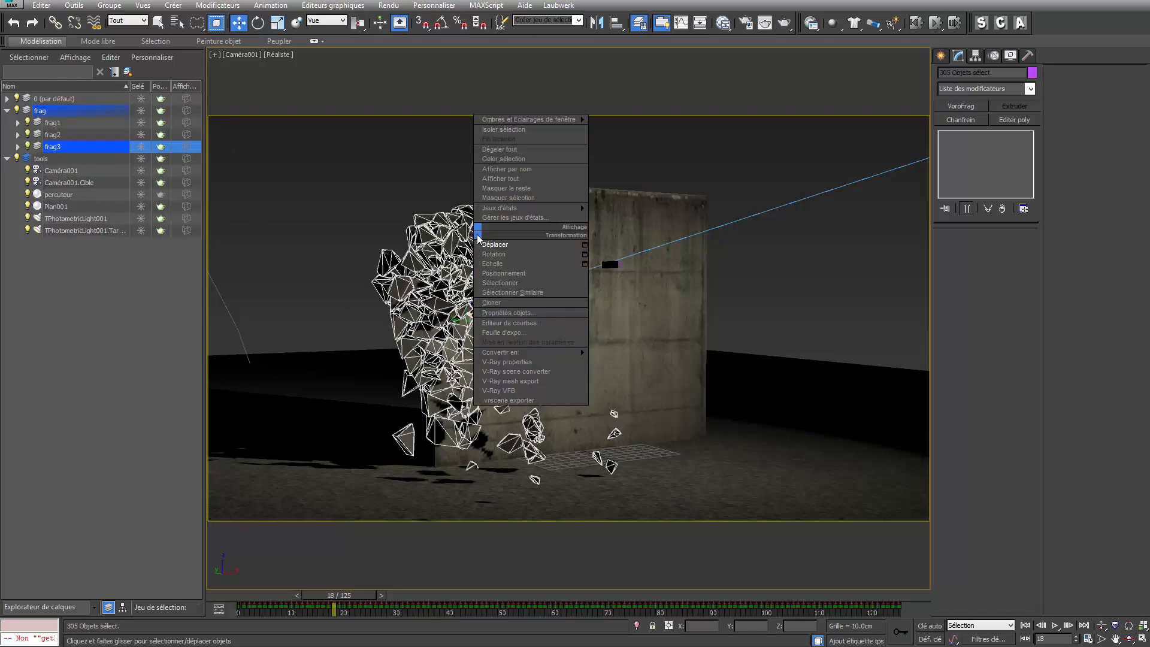
pyautogui.click(529, 314)
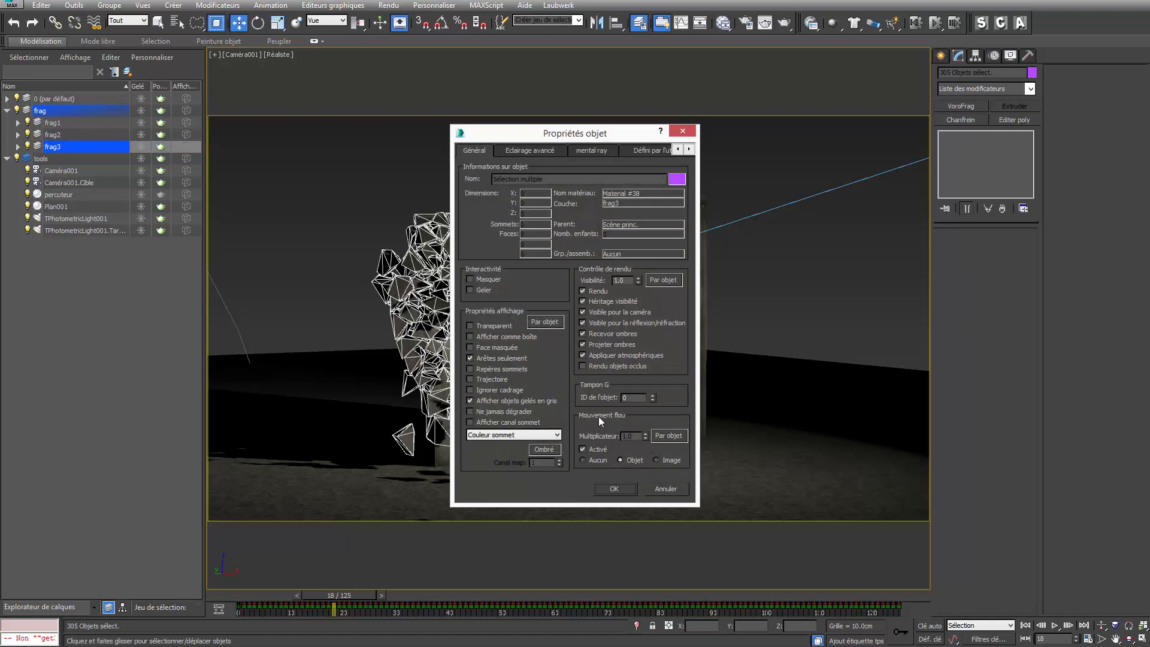
pyautogui.click(657, 460)
pyautogui.doubleClick(634, 436)
pyautogui.write('2')
pyautogui.press('Return')
pyautogui.click(613, 488)
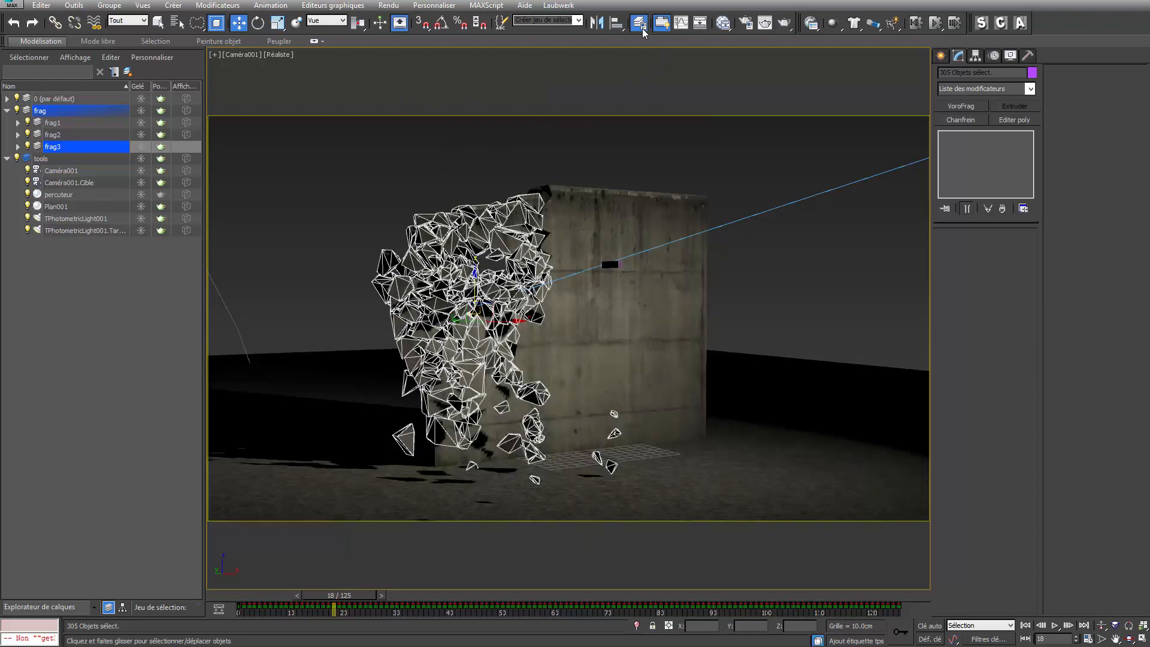
# Enable motion blur in the mental ray camera effects settings and render frame 18 from the camera view
pyautogui.click(747, 26)
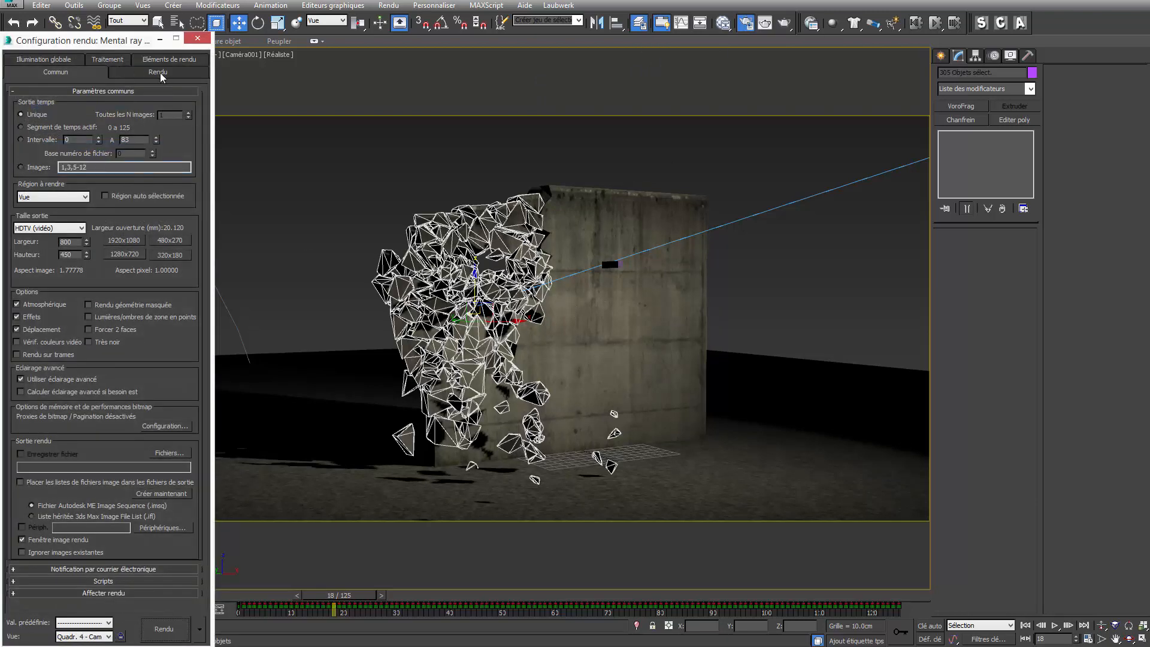
pyautogui.click(160, 74)
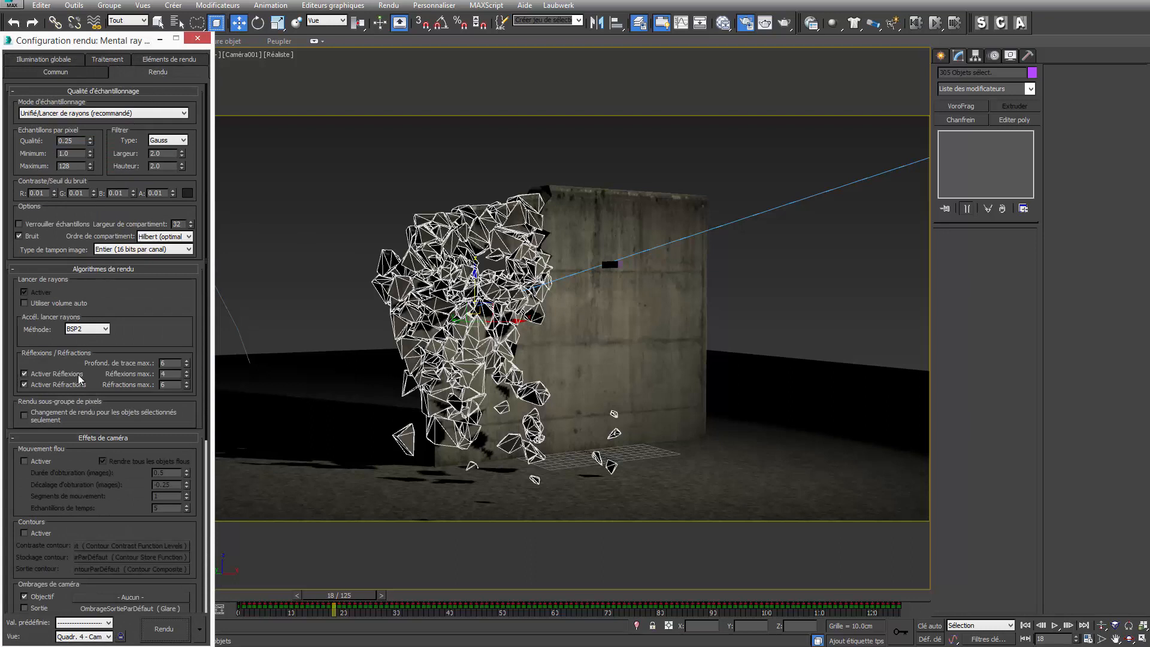
pyautogui.click(24, 462)
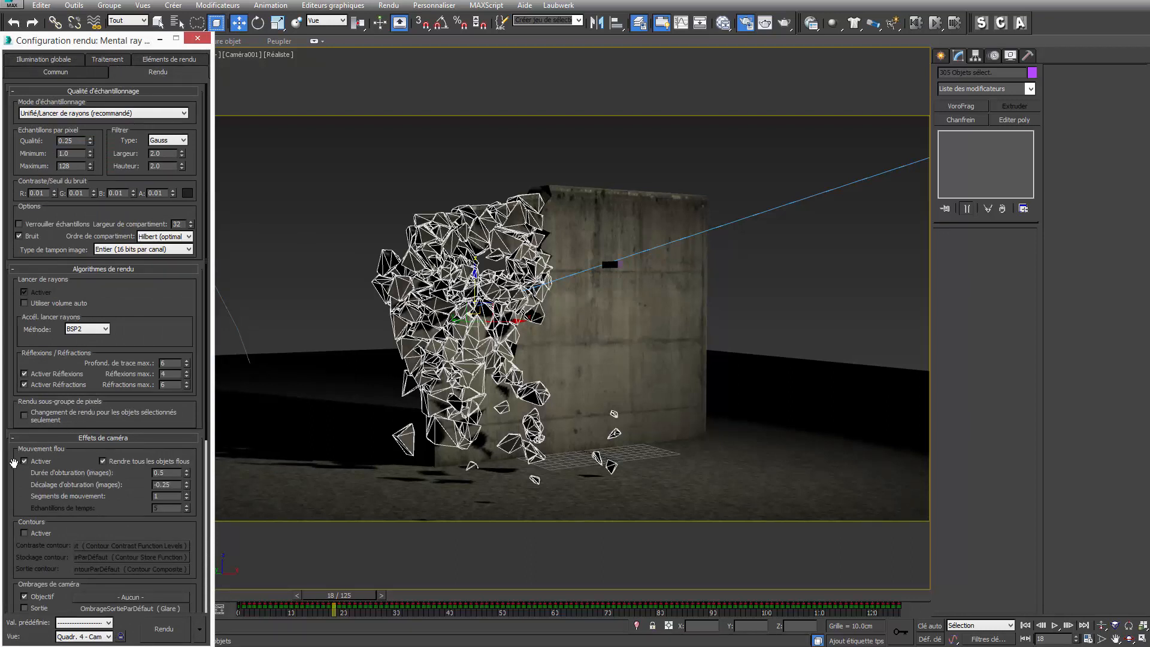
pyautogui.click(173, 635)
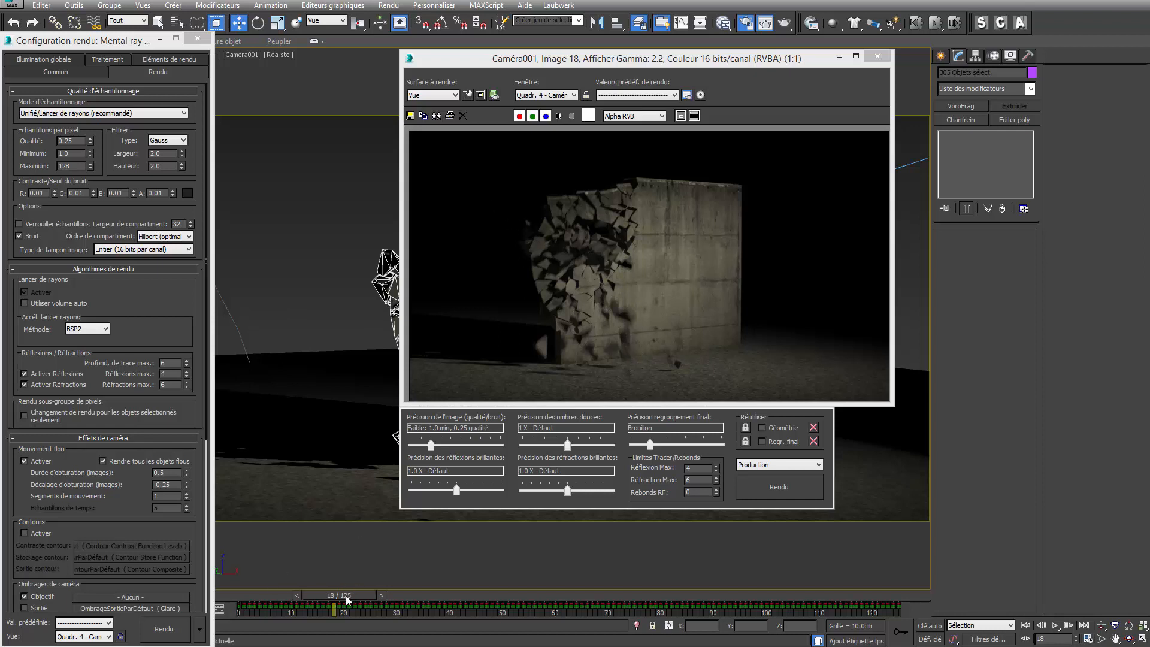
# Close the rendered image and the render settings, and return the animation to frame 0
pyautogui.moveTo(352, 597); pyautogui.dragTo(312, 605)
pyautogui.press('w')
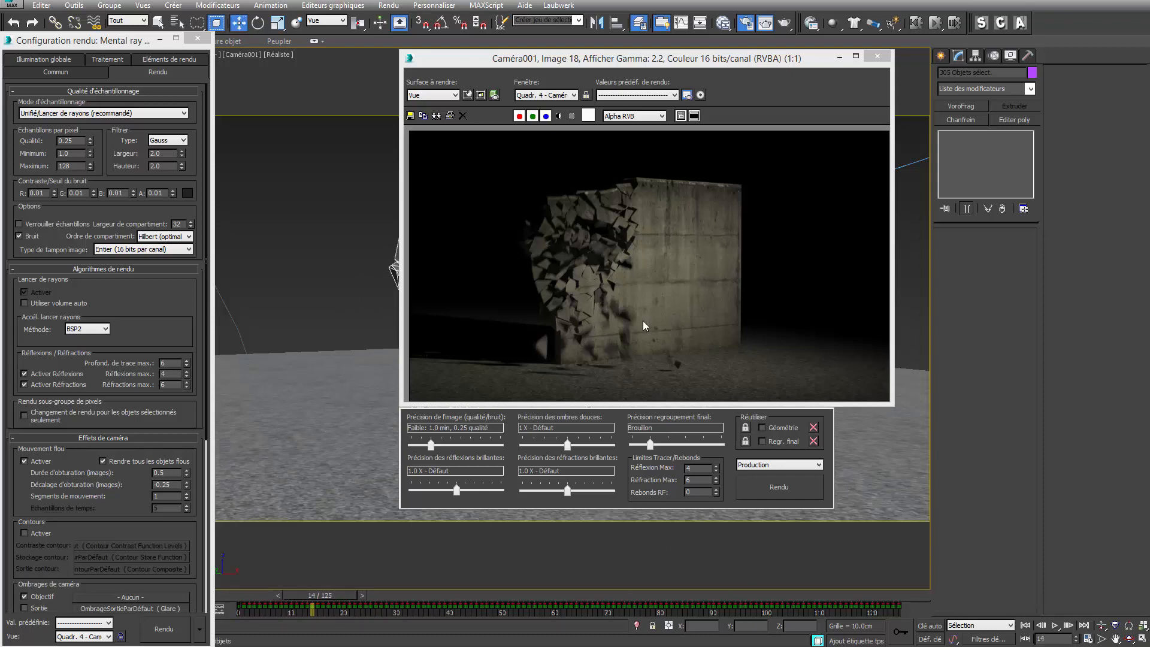
pyautogui.click(877, 56)
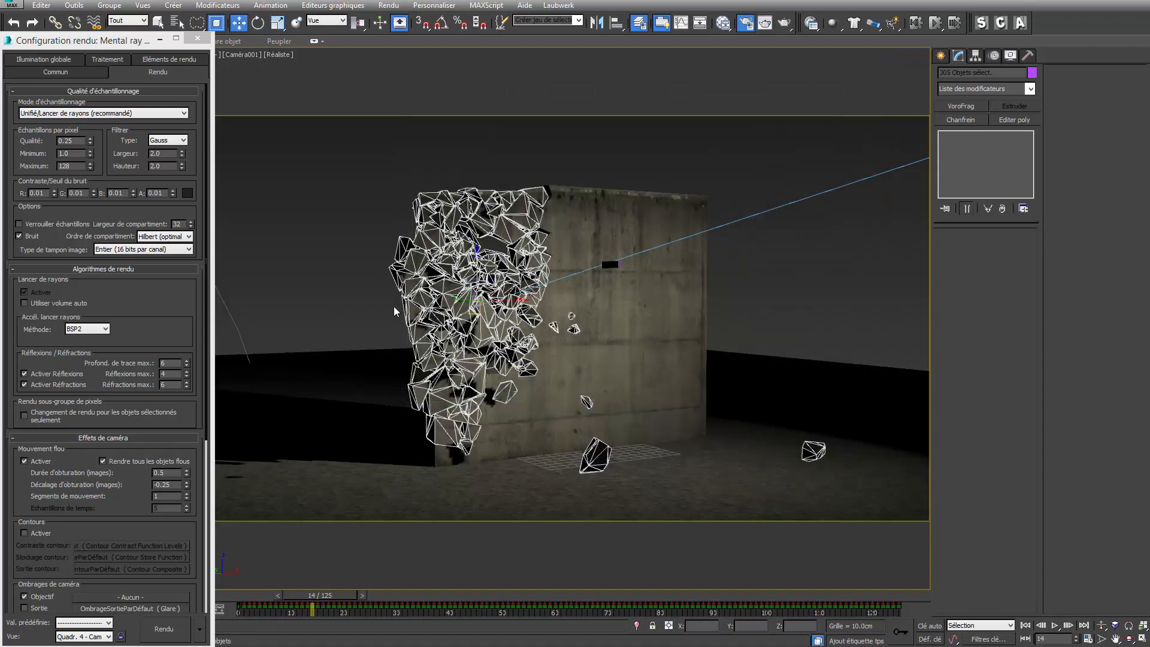
pyautogui.click(202, 39)
pyautogui.moveTo(324, 596); pyautogui.dragTo(230, 599)
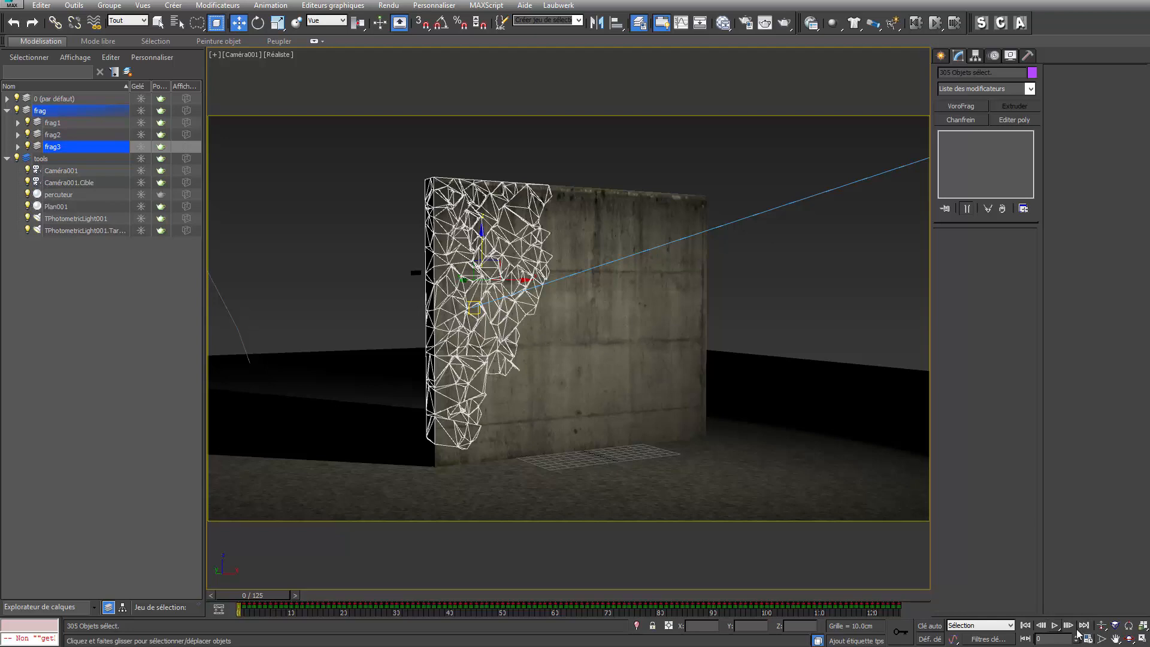
# Dolly the camera slightly closer to the wall and clear the object selection
pyautogui.click(1100, 625)
pyautogui.scroll(2, 627, 390)
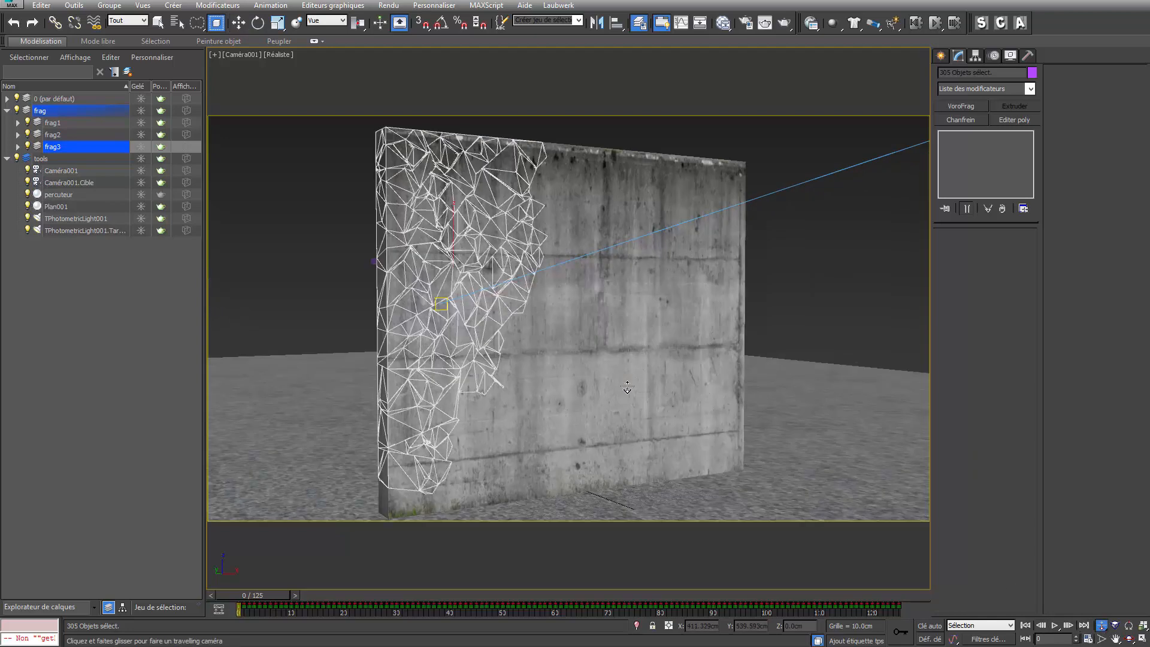
pyautogui.moveTo(629, 390)
pyautogui.mouseDown()
pyautogui.moveTo(628, 400)
pyautogui.moveTo(629, 387)
pyautogui.mouseUp()
pyautogui.rightClick(781, 280)
pyautogui.click(780, 278)
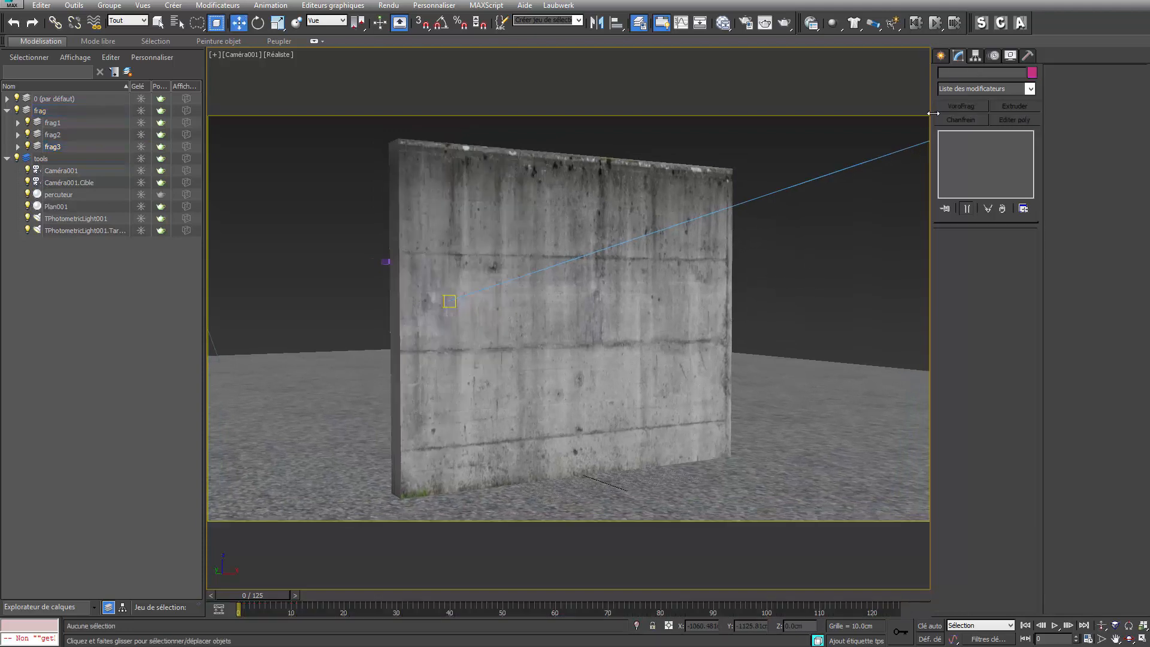
# Draw a plane about 224 cm long and 167 cm wide on the wall's front face, over its fractured part
pyautogui.click(941, 55)
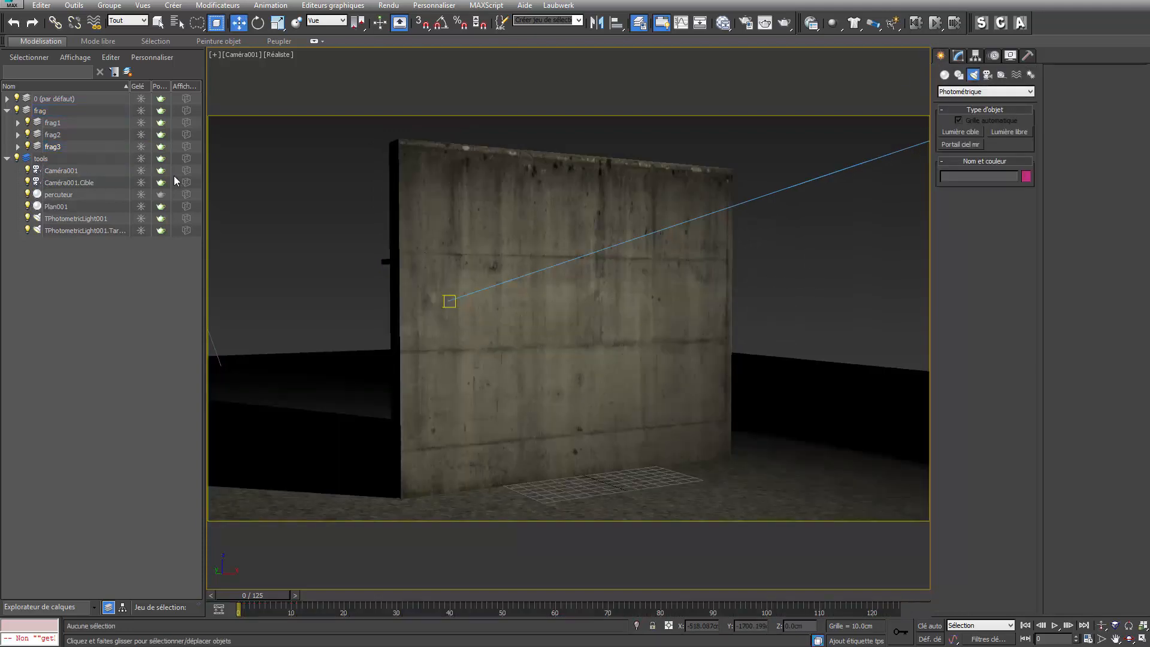
pyautogui.click(944, 74)
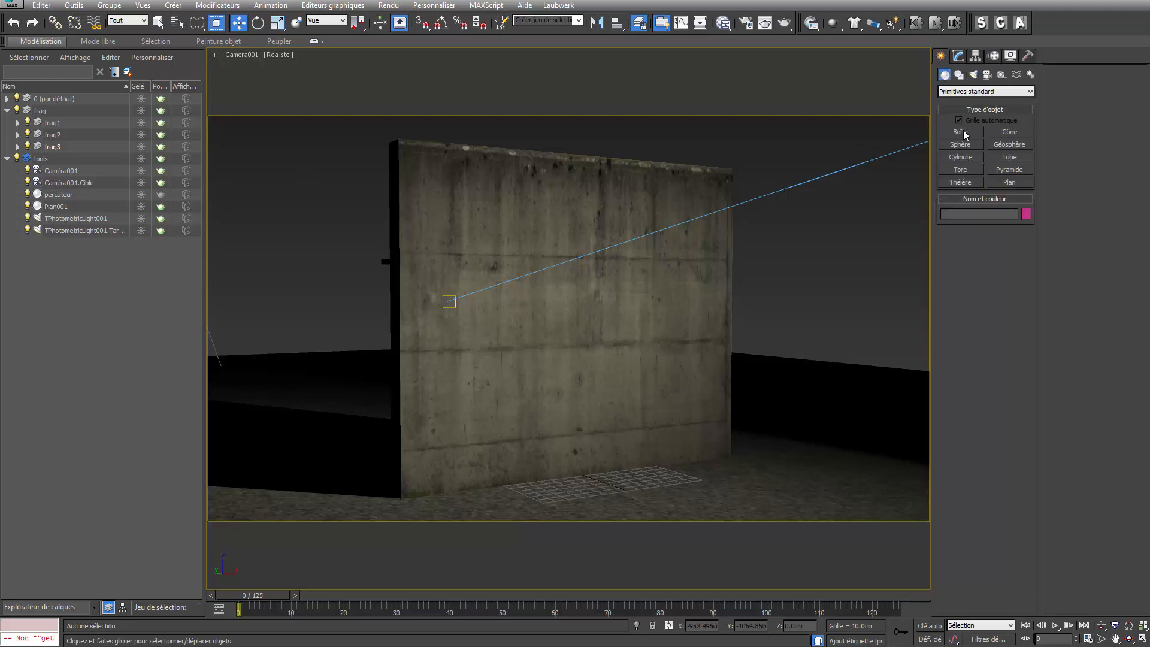
pyautogui.click(1018, 182)
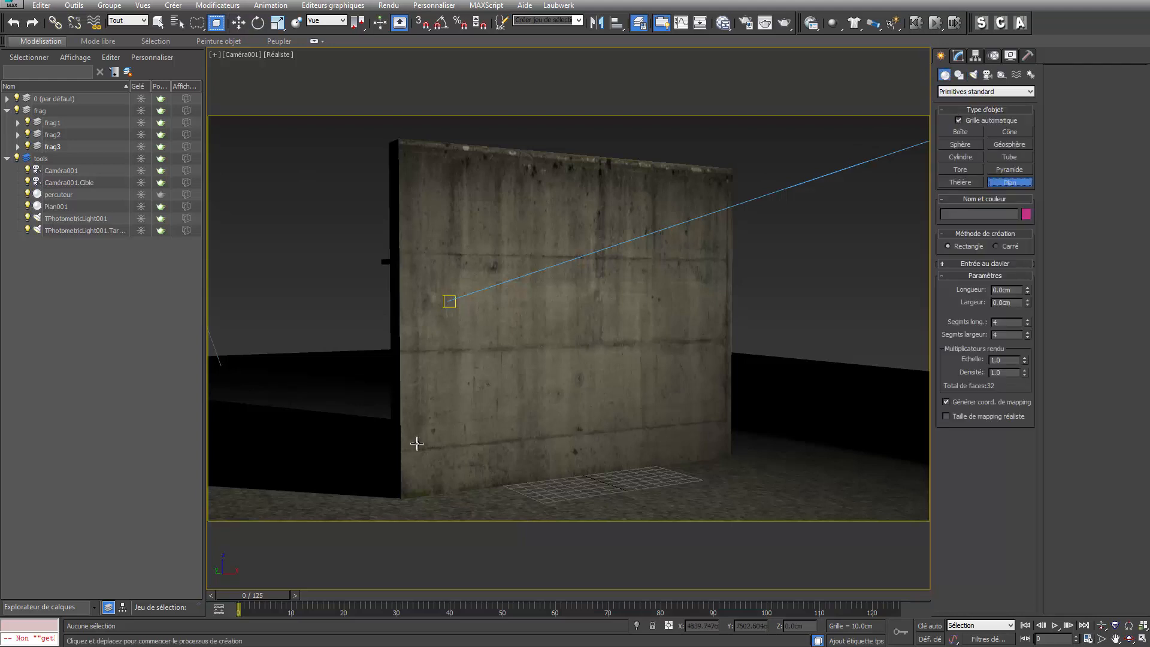
pyautogui.moveTo(409, 470); pyautogui.dragTo(610, 164)
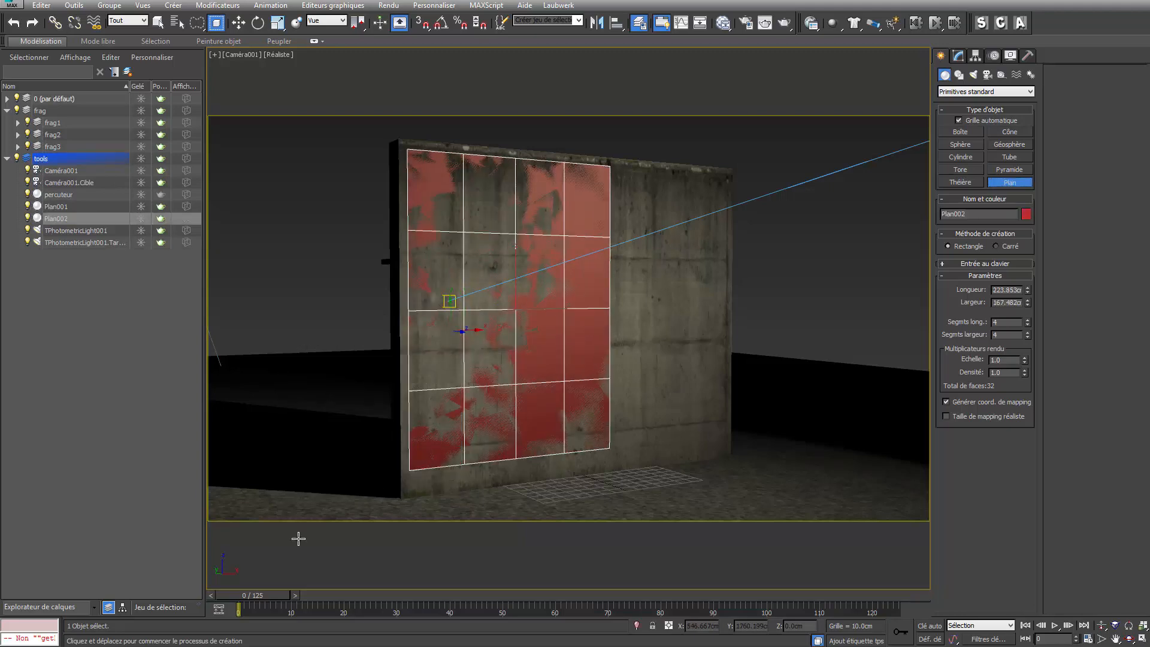
# Set the new plane's segments to 8 along its length and 6 along its width
pyautogui.moveTo(264, 594); pyautogui.dragTo(170, 576)
pyautogui.click(1009, 182)
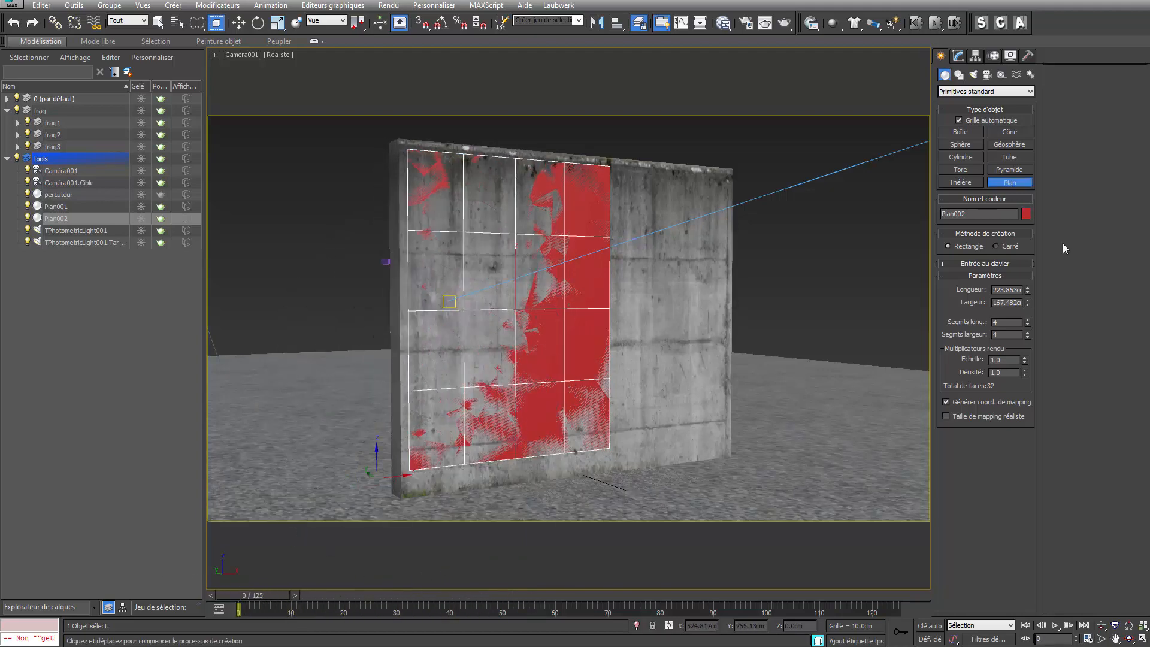
pyautogui.click(1028, 320)
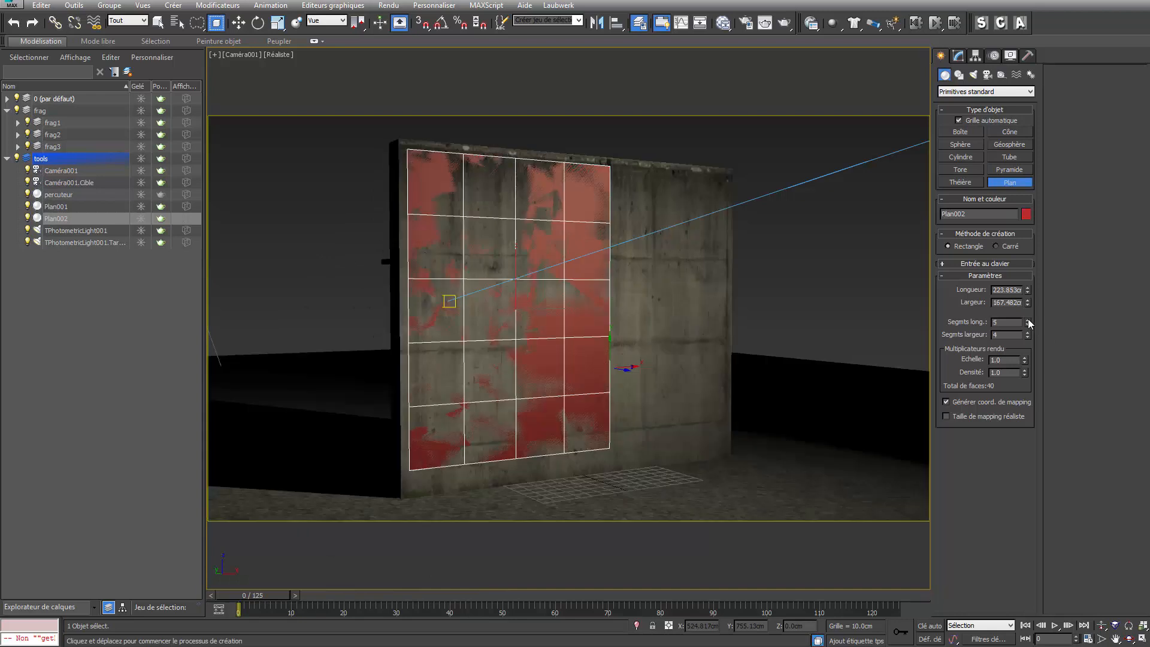
pyautogui.click(1028, 320)
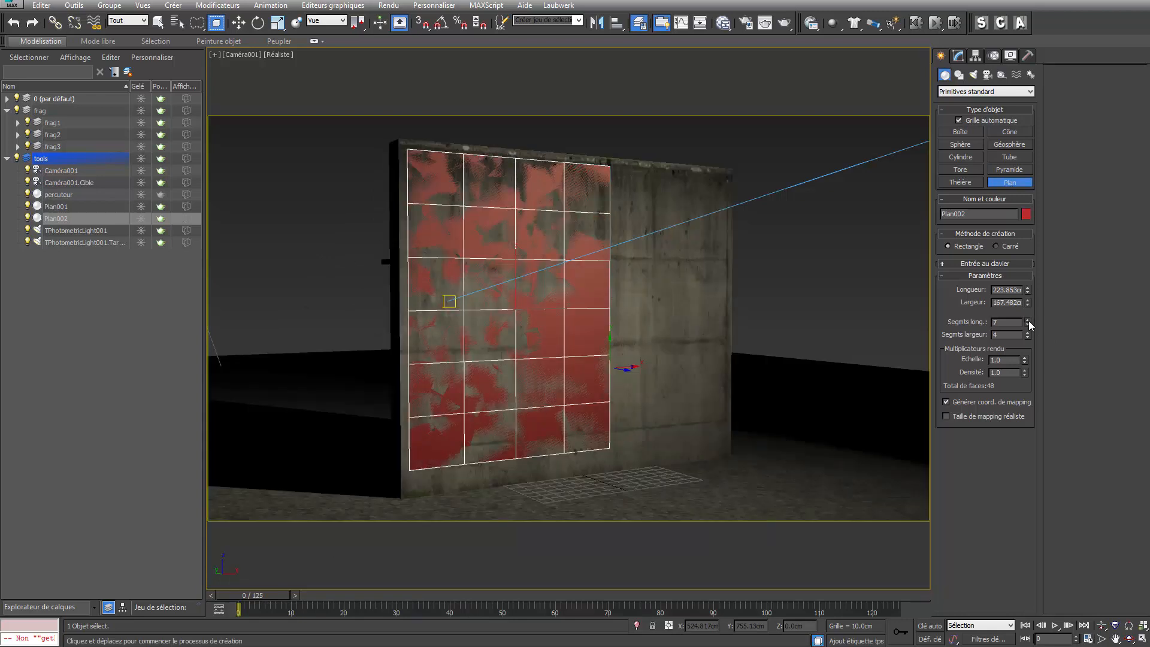
pyautogui.click(1027, 320)
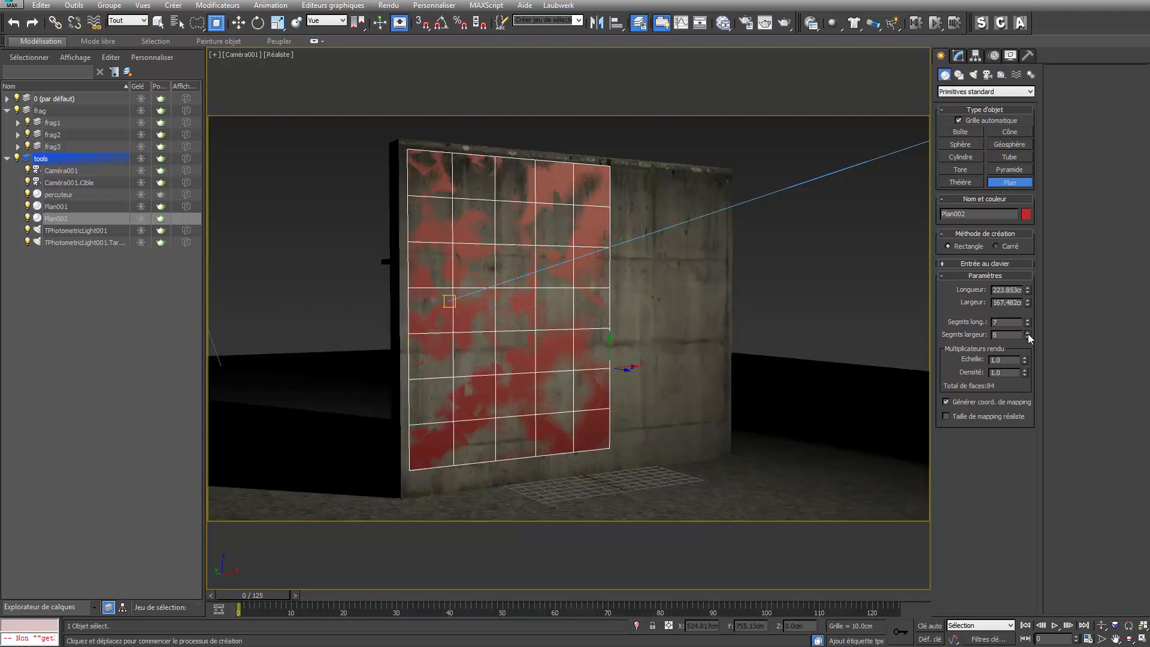
pyautogui.click(1028, 333)
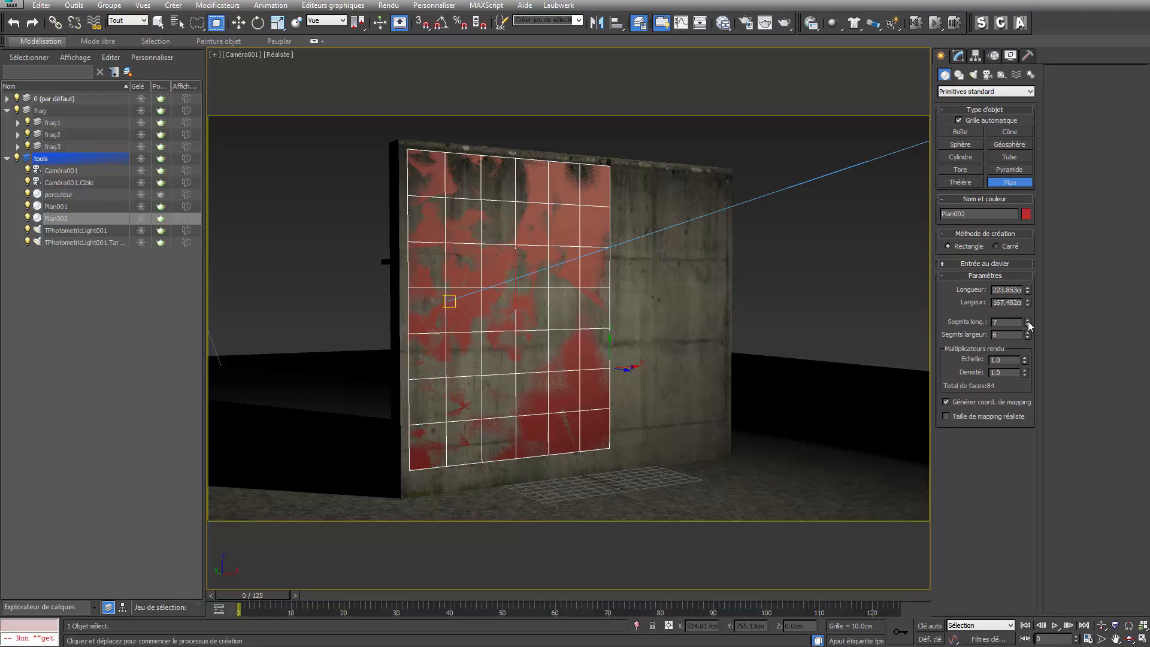
pyautogui.click(1027, 319)
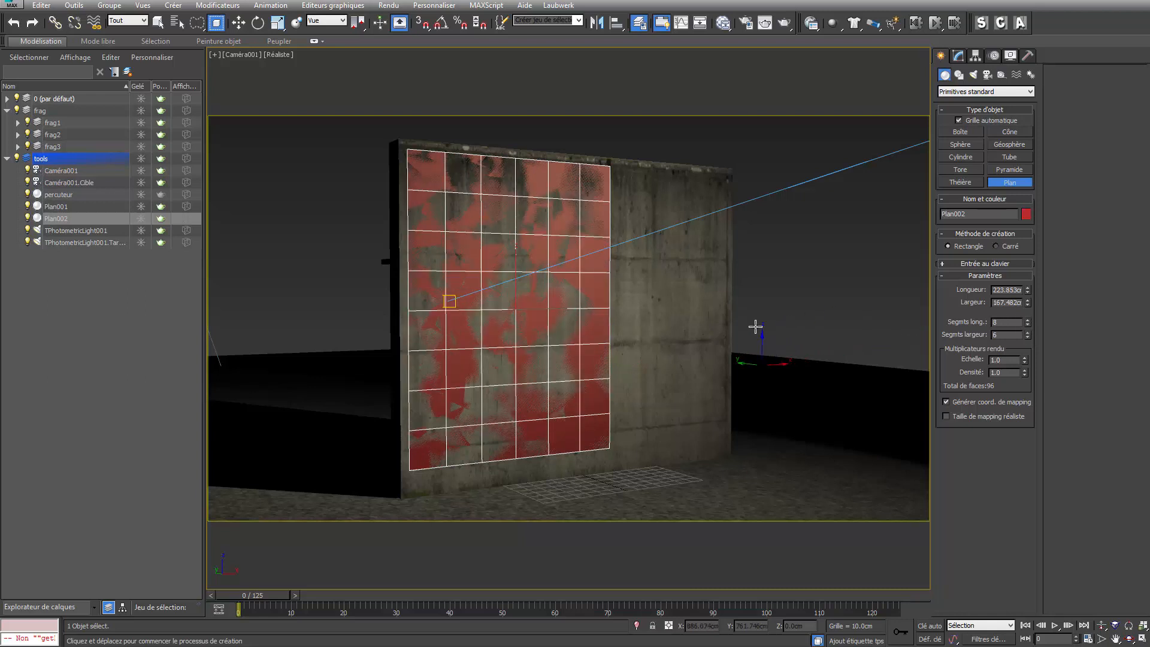
# Apply the Treillis (Lattice) modifier to the new plane on the wall
pyautogui.click(959, 56)
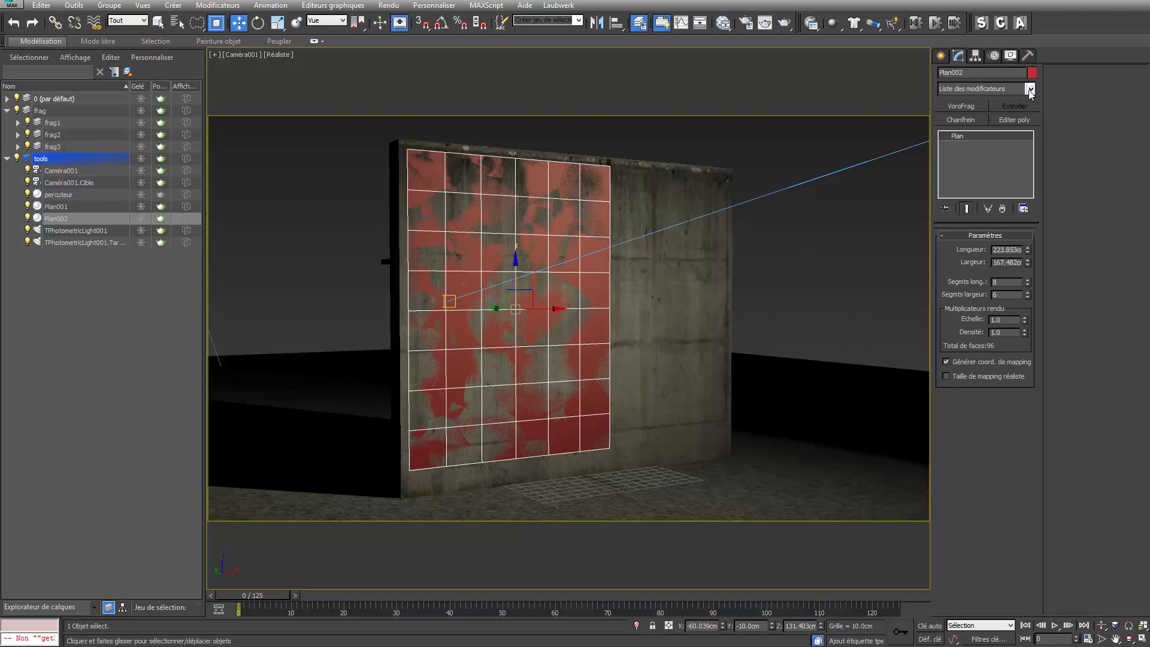
pyautogui.click(1030, 89)
pyautogui.moveTo(1029, 103); pyautogui.dragTo(1049, 501)
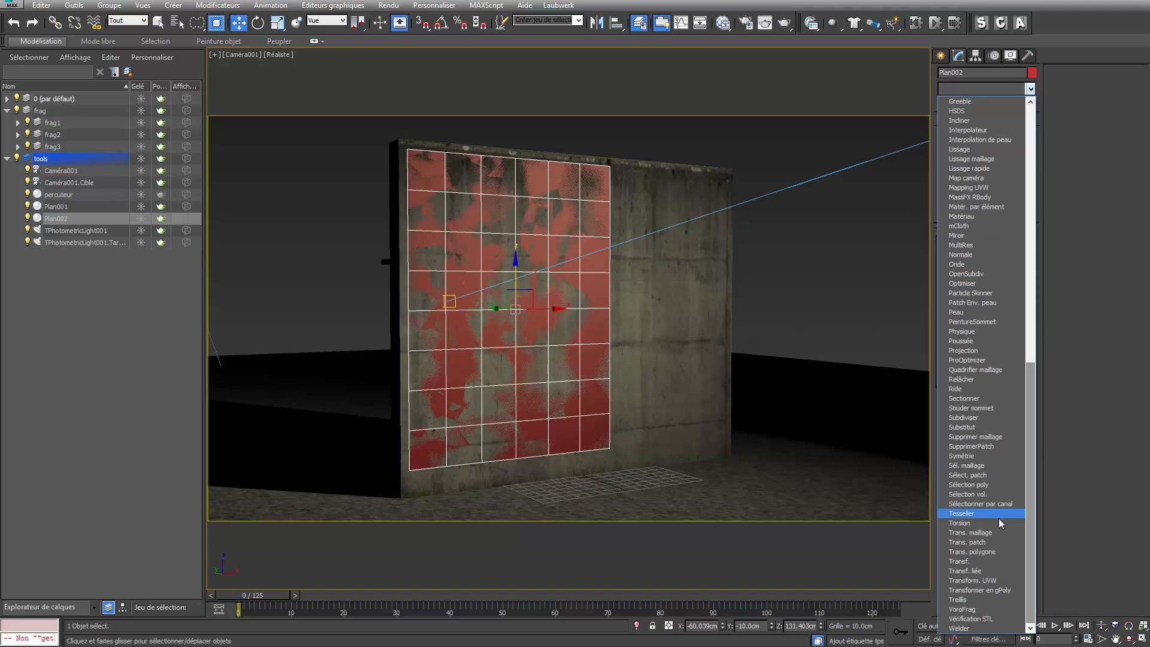
pyautogui.click(969, 599)
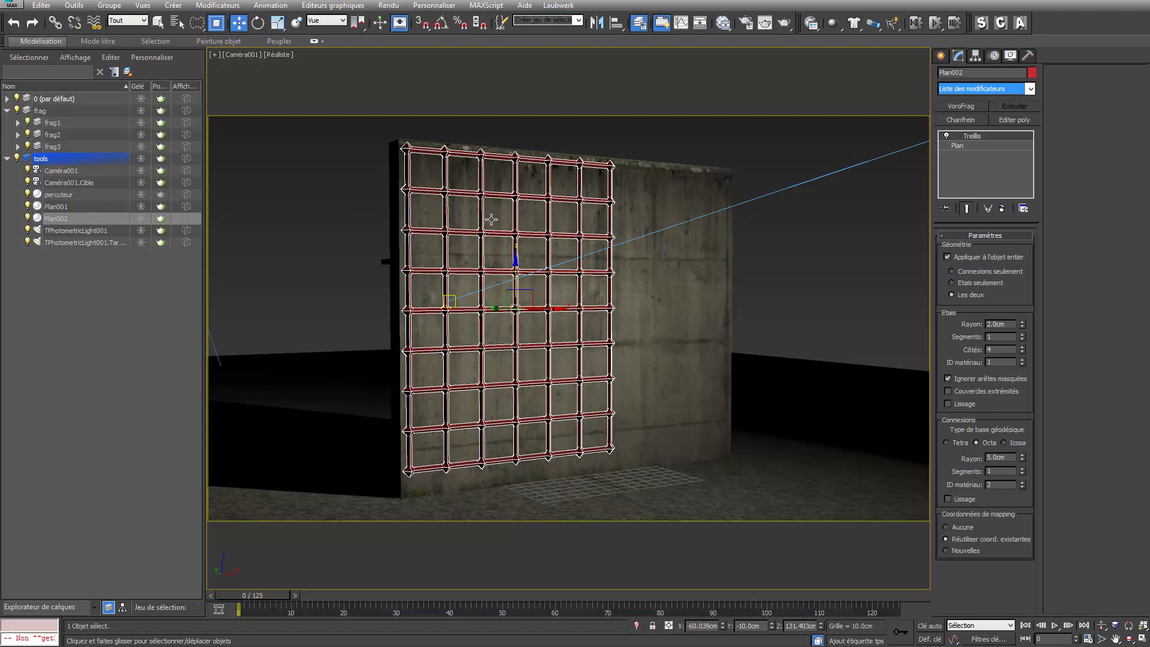
# Limit the lattice to struts only, with a radius of 0.8 cm, 4 segments and 6 sides
pyautogui.click(967, 282)
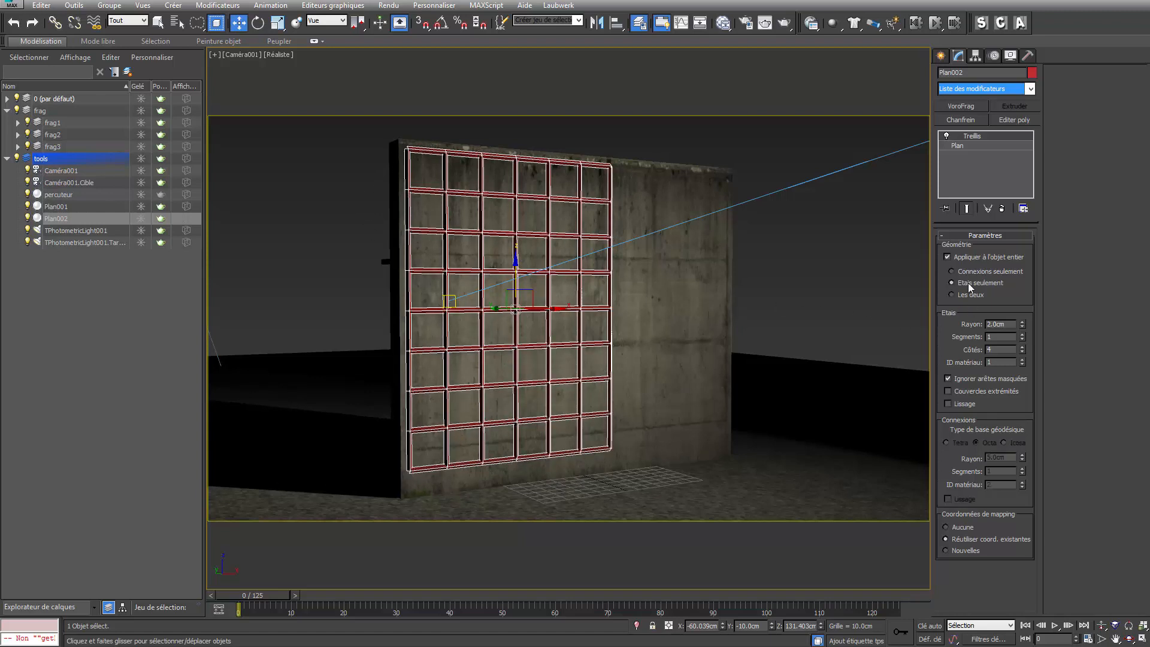
pyautogui.doubleClick(1010, 323)
pyautogui.write('.8')
pyautogui.press('Return')
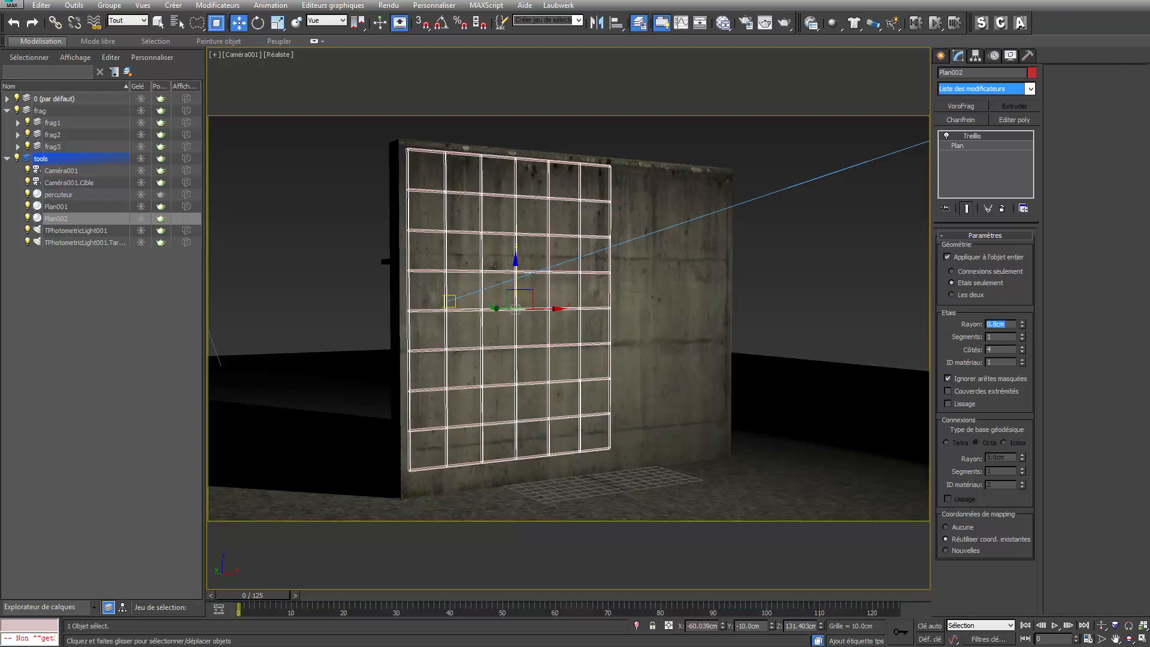
pyautogui.click(1022, 334)
pyautogui.click(997, 350)
pyautogui.write('6')
pyautogui.press('Return')
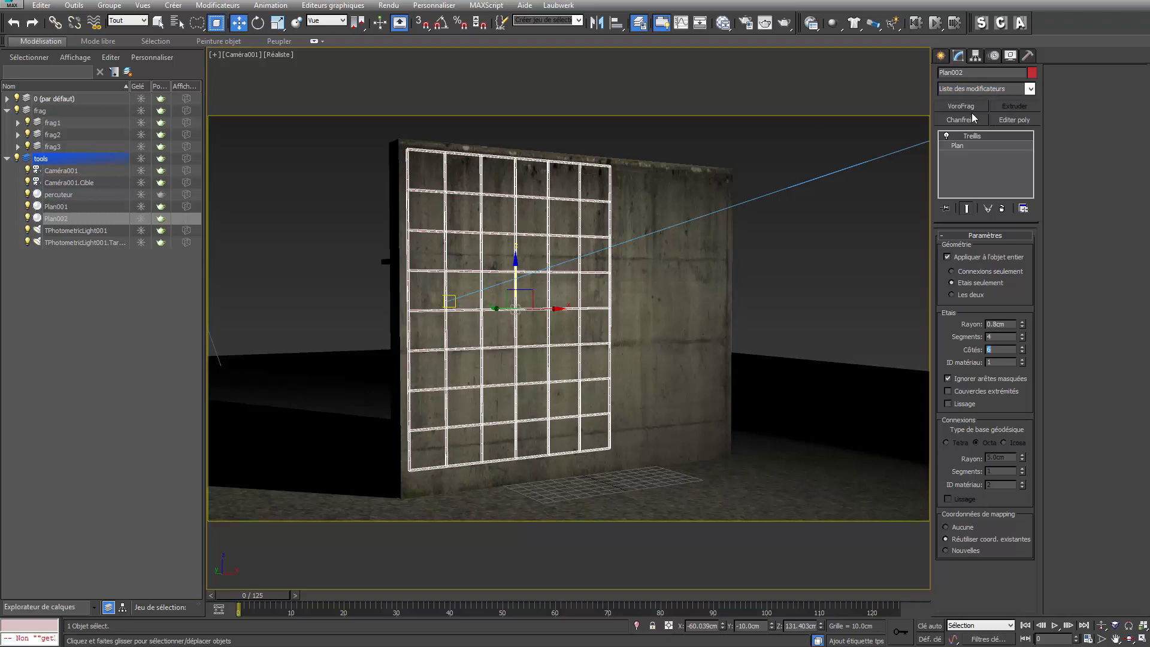
# Add an Edit Poly modifier above the lattice and select the polygons of its top horizontal bar
pyautogui.click(1012, 122)
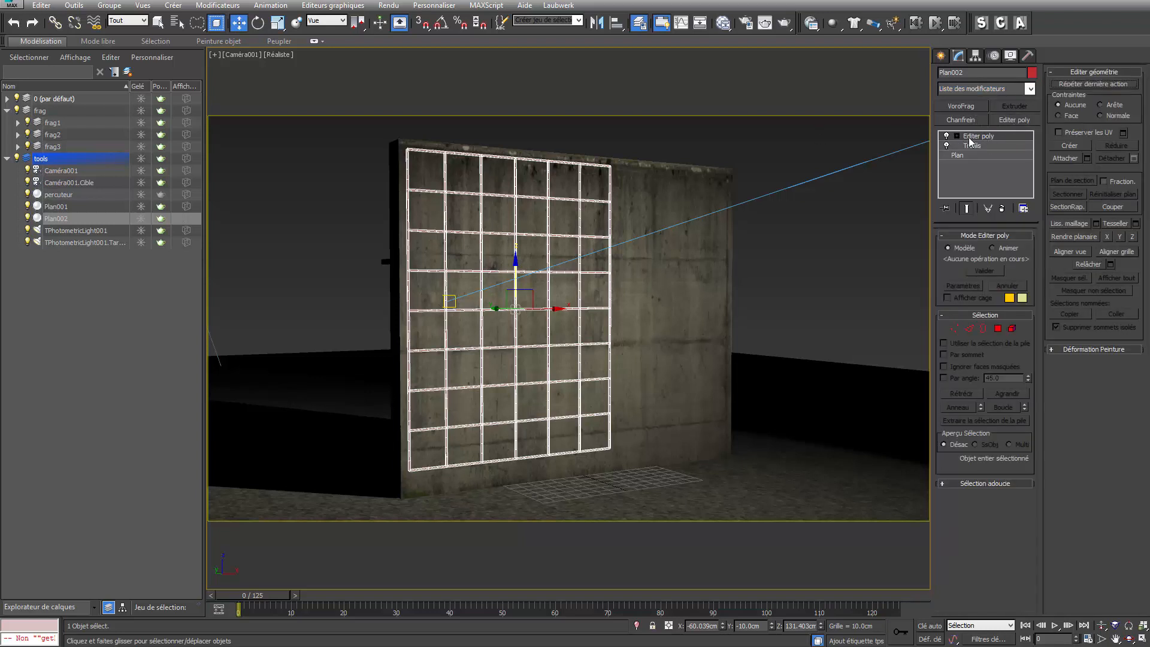
pyautogui.click(999, 328)
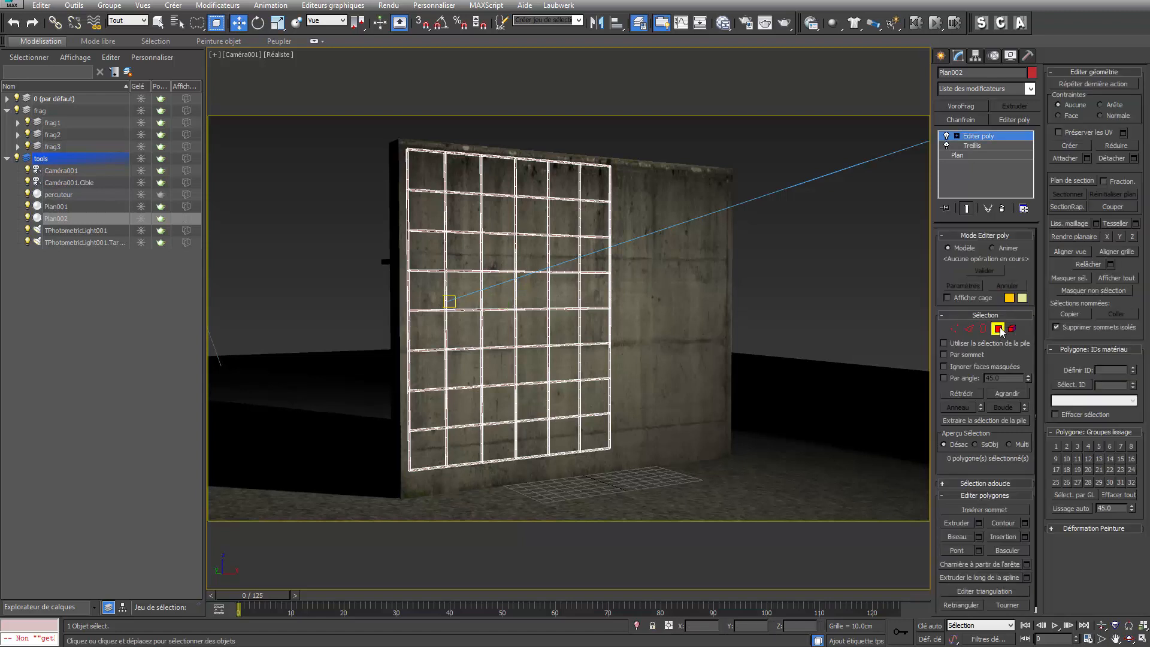
pyautogui.moveTo(579, 175)
pyautogui.mouseDown()
pyautogui.moveTo(668, 166)
pyautogui.moveTo(390, 128)
pyautogui.mouseUp()
pyautogui.moveTo(366, 125)
pyautogui.mouseDown()
pyautogui.moveTo(382, 140)
pyautogui.moveTo(554, 179)
pyautogui.moveTo(639, 154)
pyautogui.mouseUp()
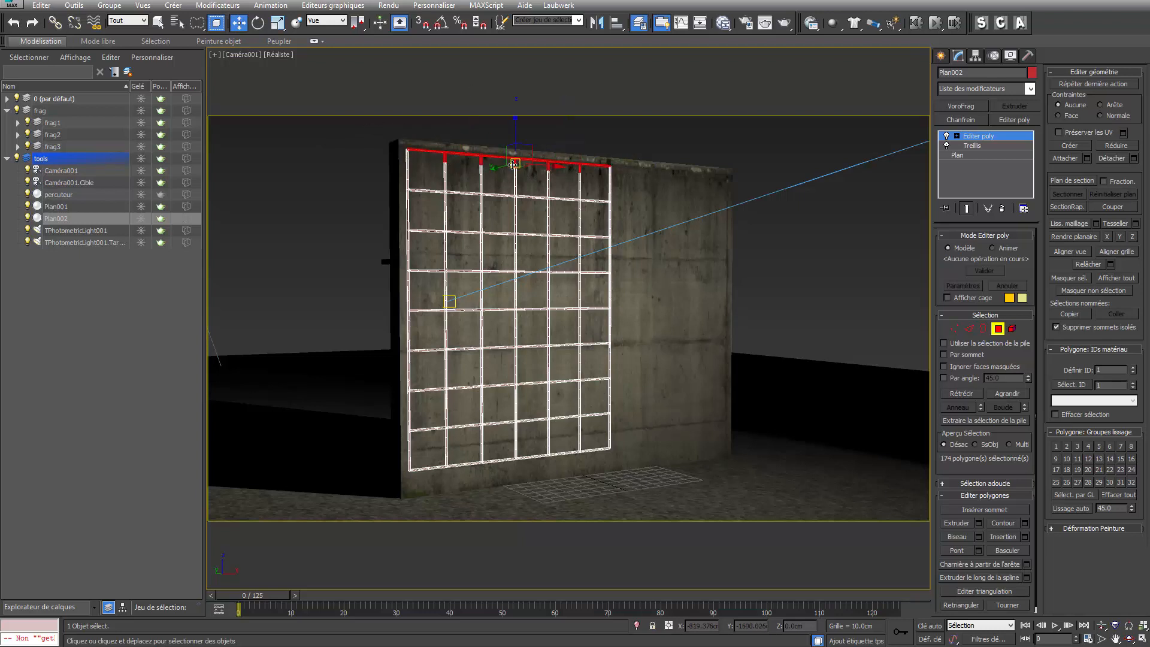
# In the front view, refine the polygon selection to the lattice's top horizontal bar alone and delete that bar
pyautogui.press('f')
pyautogui.moveTo(518, 179); pyautogui.dragTo(555, 477, button='middle')
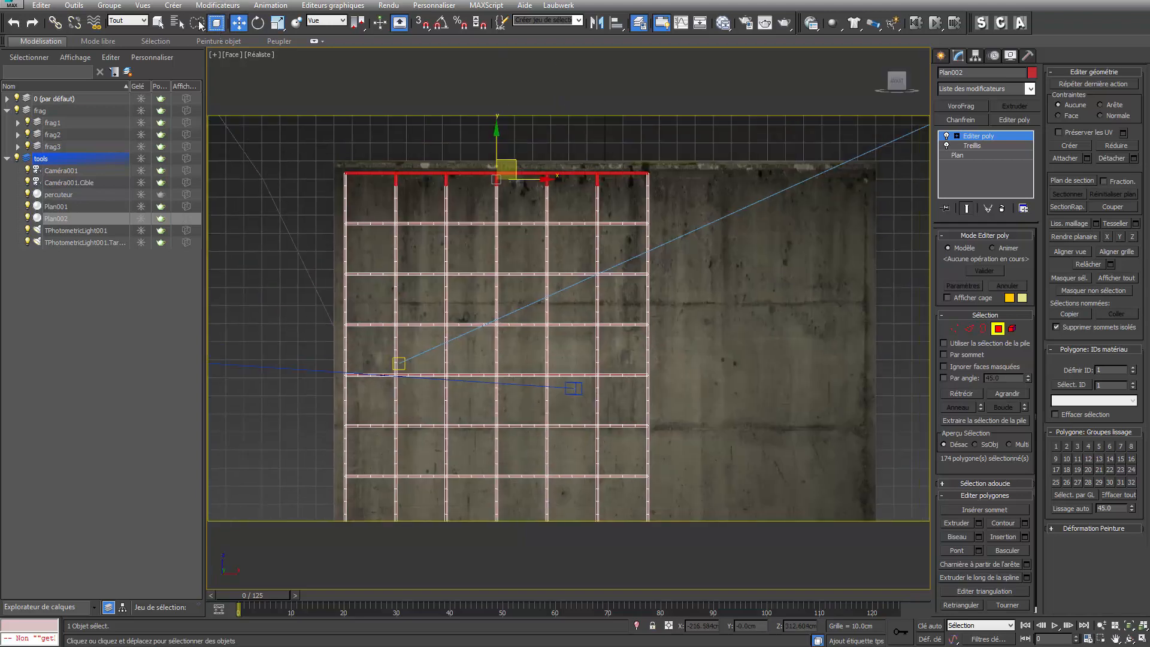
pyautogui.moveTo(197, 23); pyautogui.dragTo(200, 42)
pyautogui.moveTo(304, 163); pyautogui.dragTo(293, 157, button='middle')
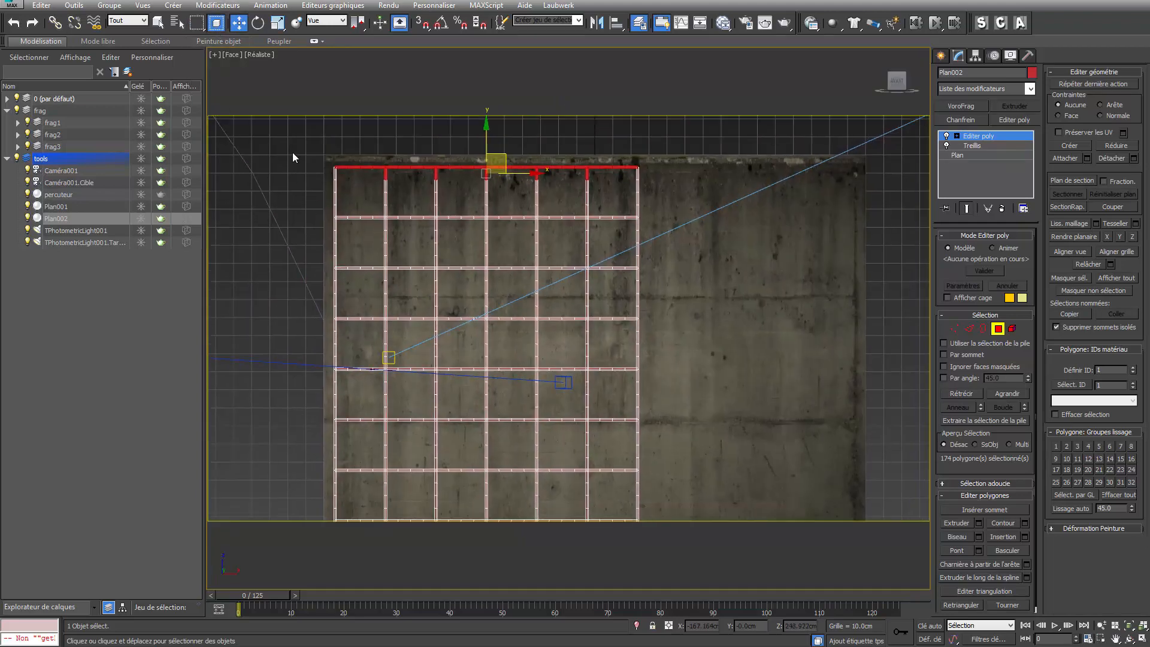
pyautogui.moveTo(655, 174); pyautogui.dragTo(658, 171)
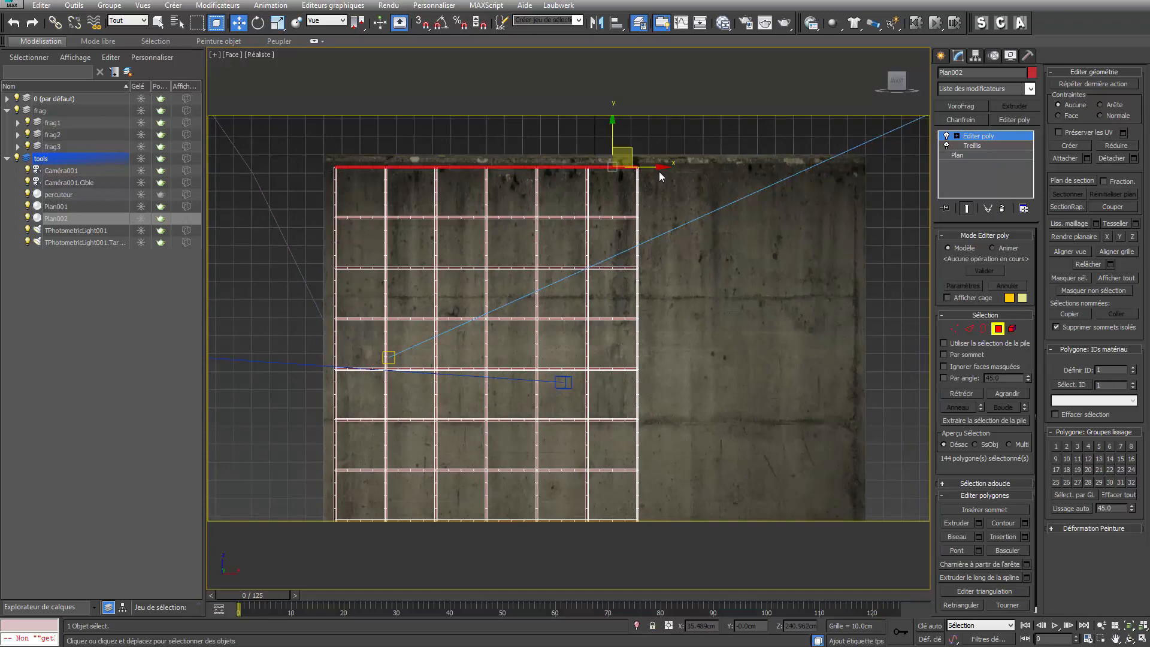
pyautogui.click(661, 175)
pyautogui.scroll(-5, 495, 236)
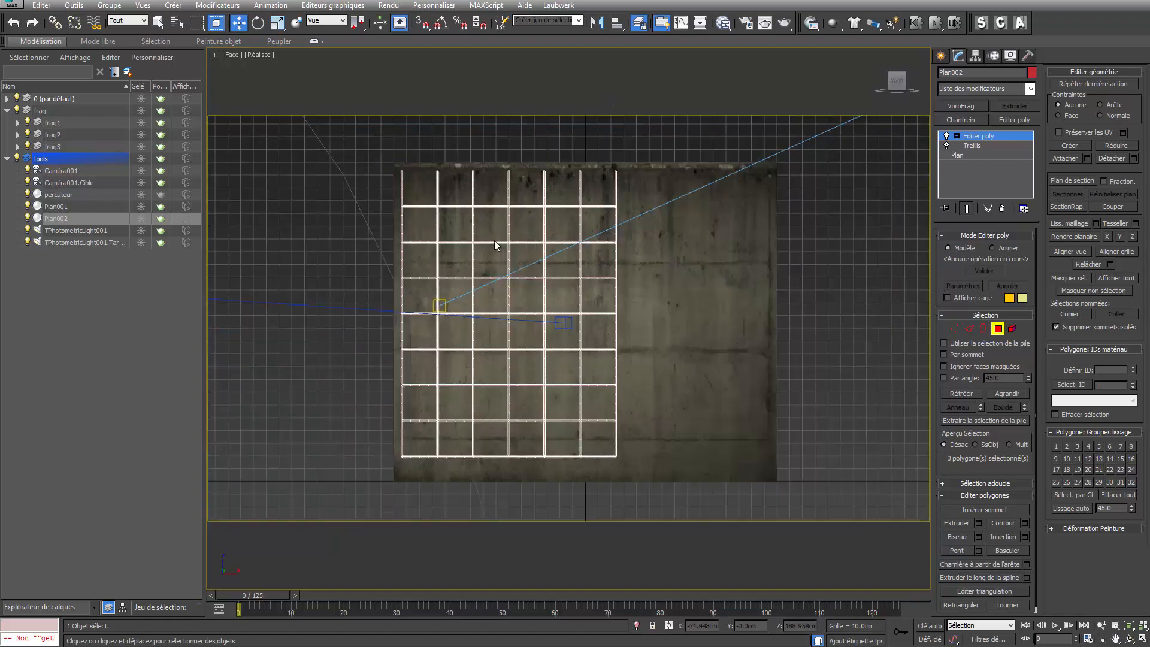
# Delete the lattice's outer left vertical bar, bottom horizontal bar and outer right vertical bar
pyautogui.moveTo(388, 171); pyautogui.dragTo(433, 426)
pyautogui.click(405, 426)
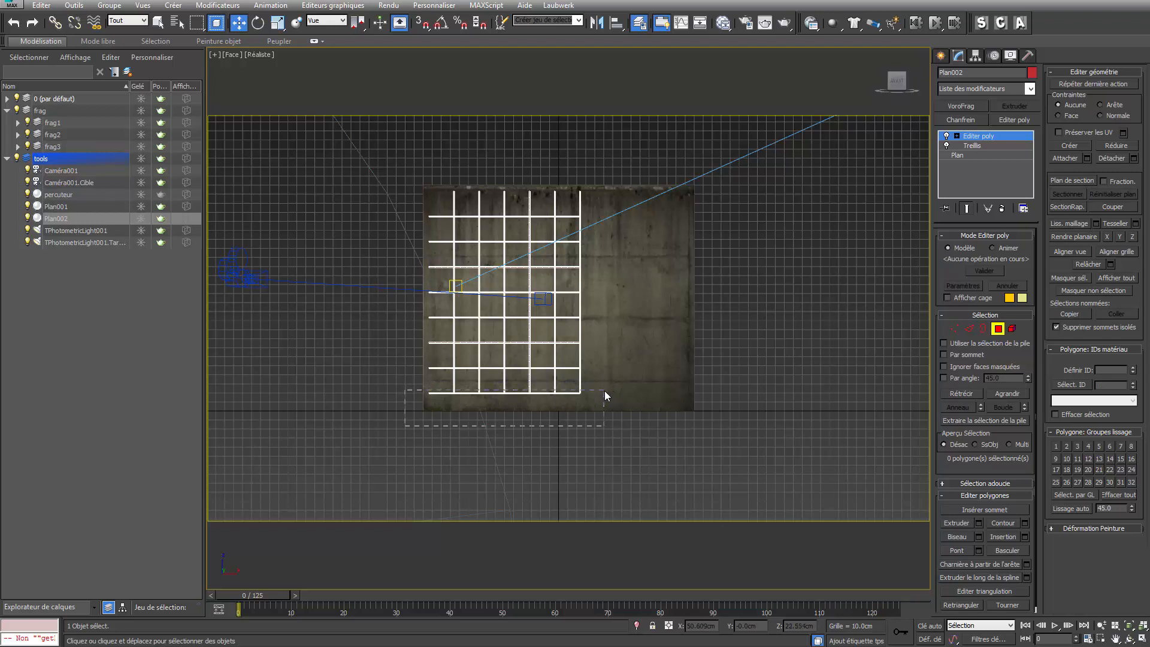
pyautogui.moveTo(605, 395); pyautogui.dragTo(578, 219)
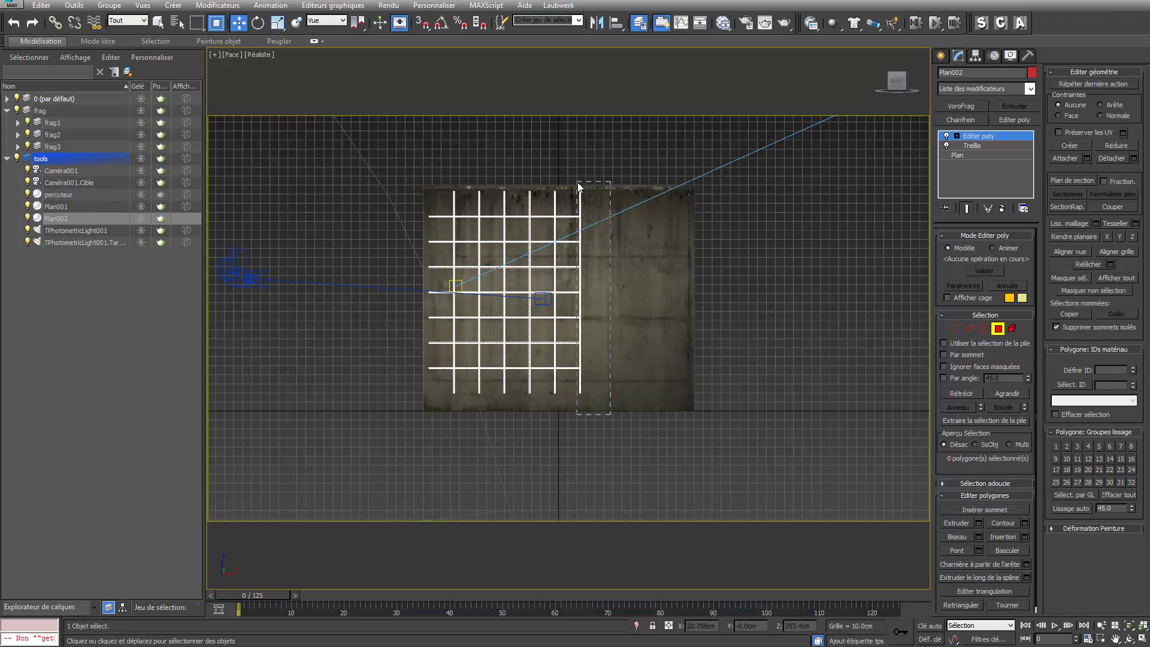
pyautogui.moveTo(578, 183); pyautogui.dragTo(577, 182)
pyautogui.press('Delete')
# At frame 19, delete the lattice's rightmost remaining vertical bar together with the horizontal bar ends beyond it
pyautogui.moveTo(264, 594); pyautogui.dragTo(366, 587)
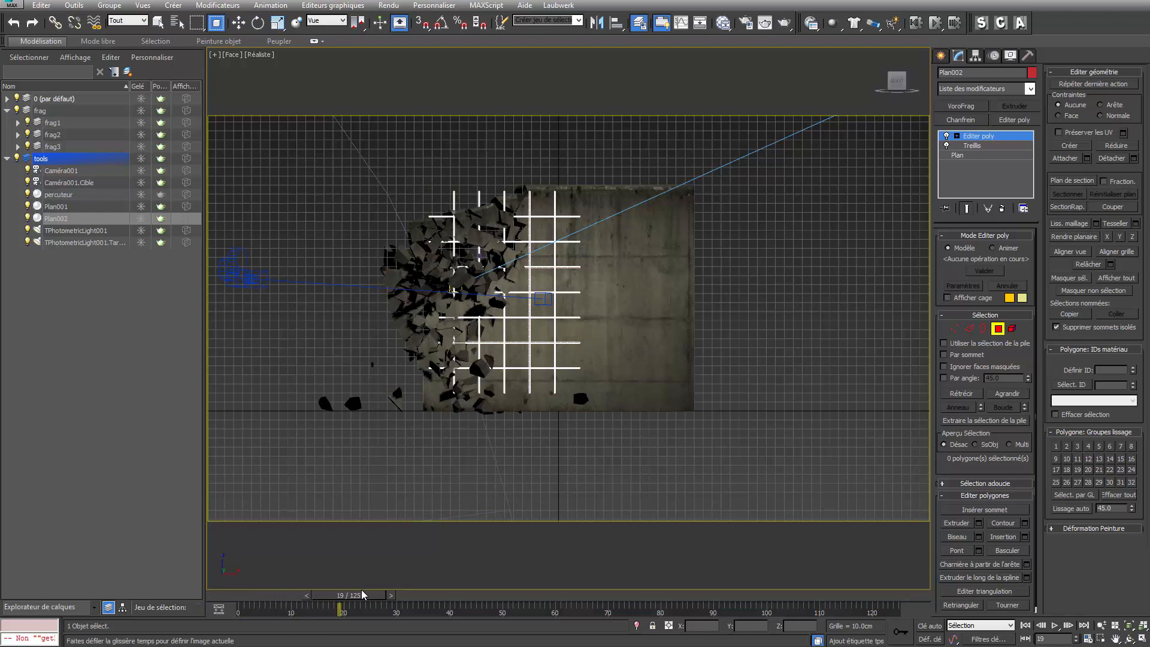
pyautogui.press('w')
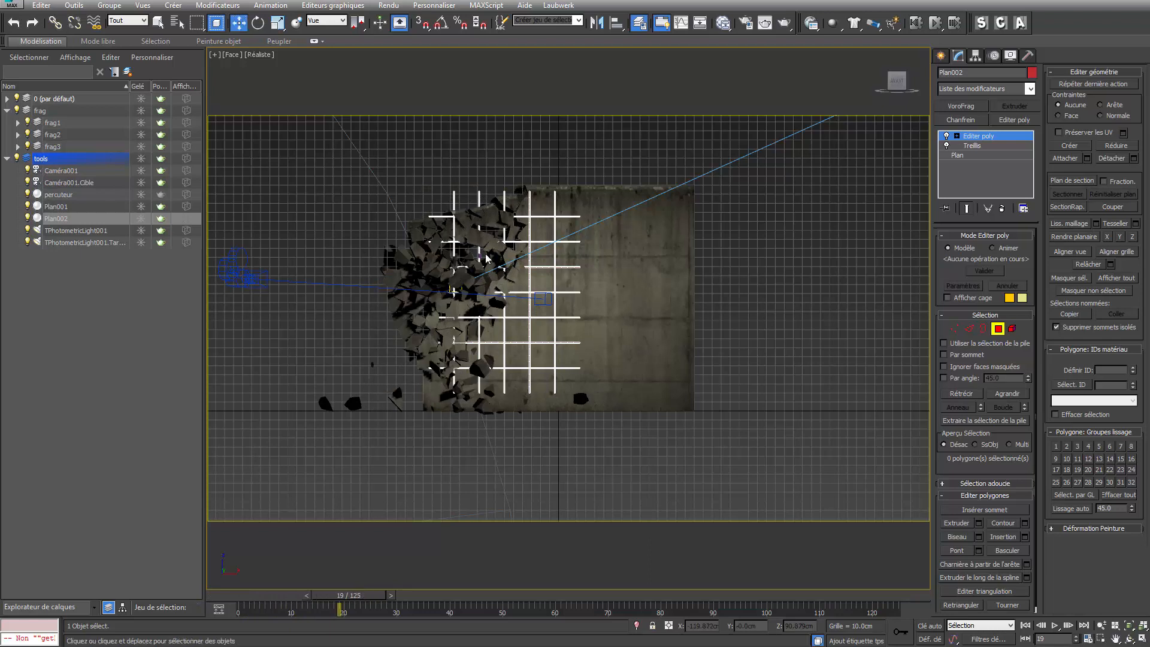
pyautogui.moveTo(635, 467); pyautogui.dragTo(640, 468)
pyautogui.click(638, 462)
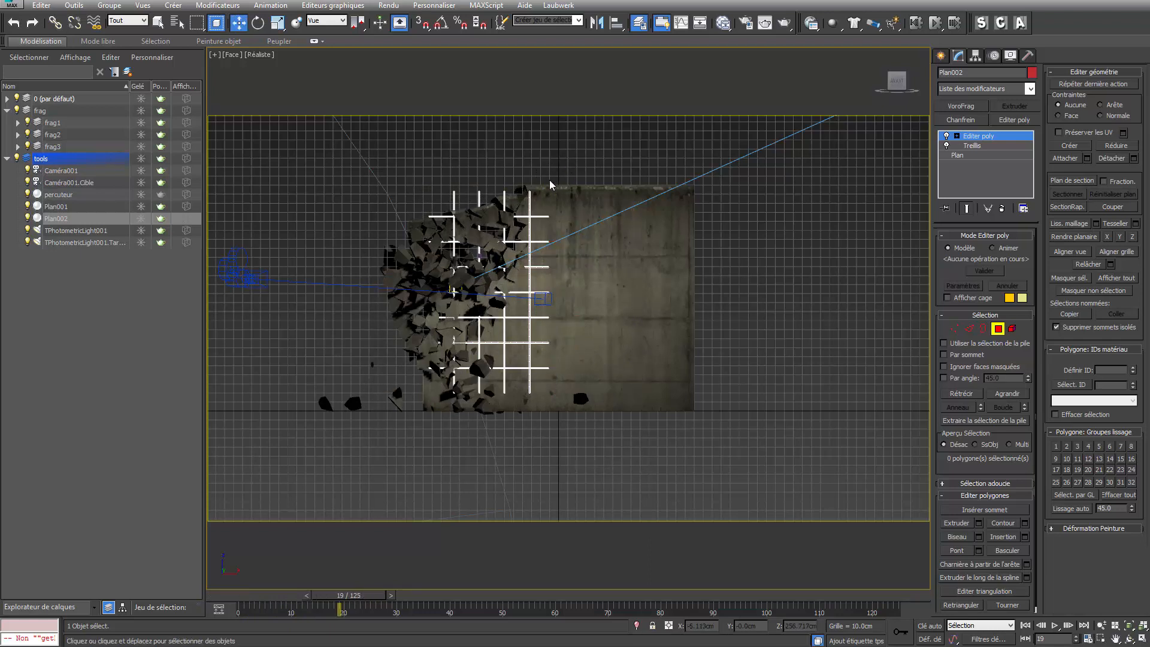
pyautogui.moveTo(523, 168); pyautogui.dragTo(585, 219)
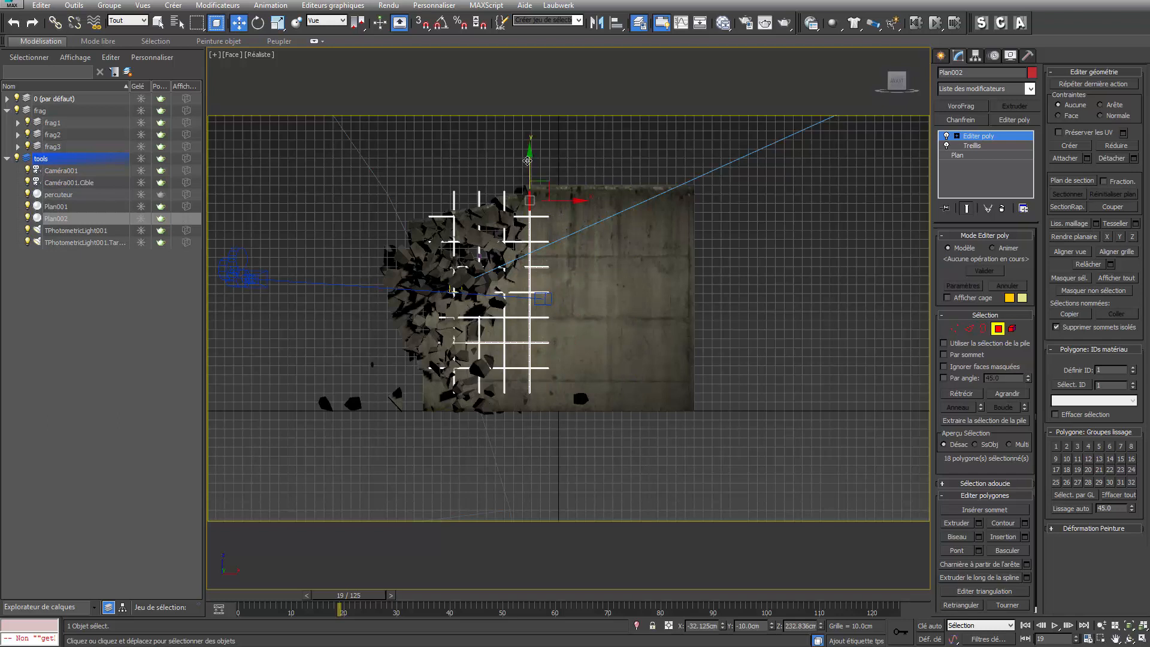
pyautogui.click(571, 181)
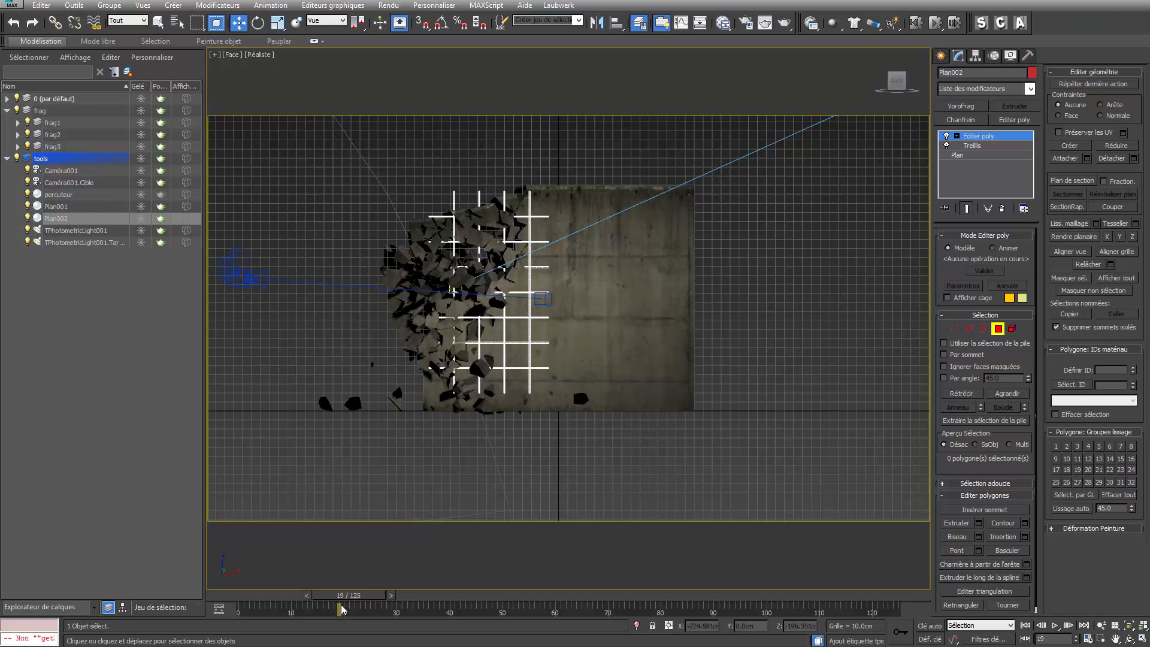
# Return to frame 0 in a perspective view, leave polygon editing and add a Bruit (Noise) modifier above Edit Poly
pyautogui.moveTo(300, 596); pyautogui.dragTo(196, 605)
pyautogui.keyDown('alt'); pyautogui.moveTo(482, 285); pyautogui.dragTo(604, 314, button='middle'); pyautogui.keyUp('alt')
pyautogui.press('p')
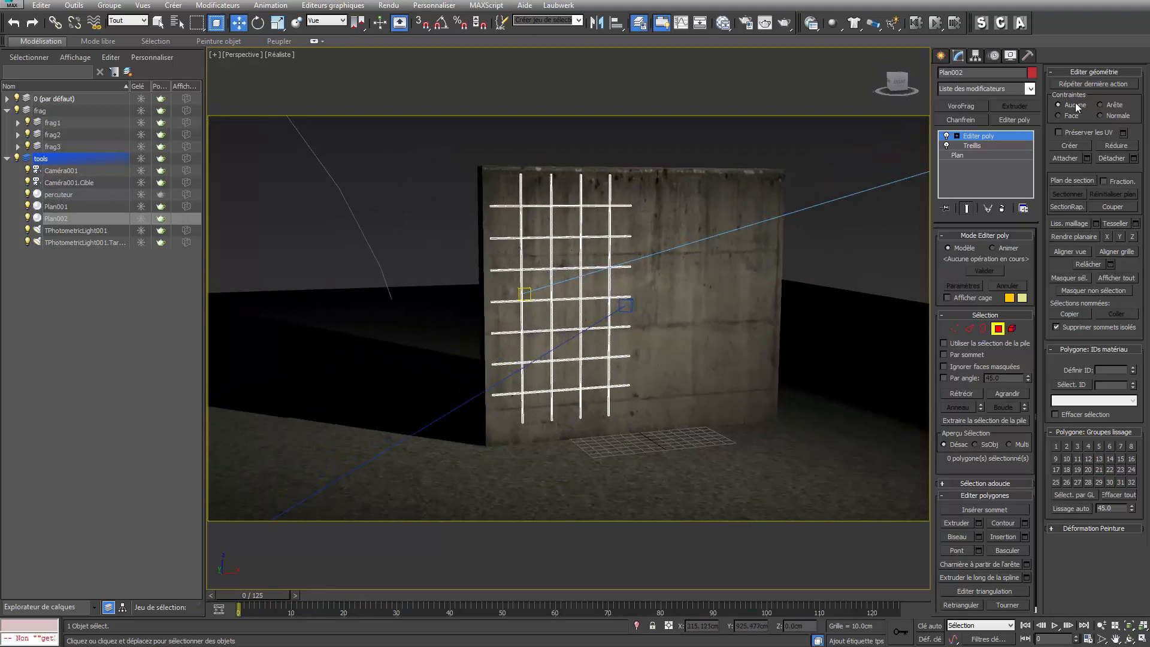
pyautogui.click(1003, 137)
pyautogui.click(1029, 89)
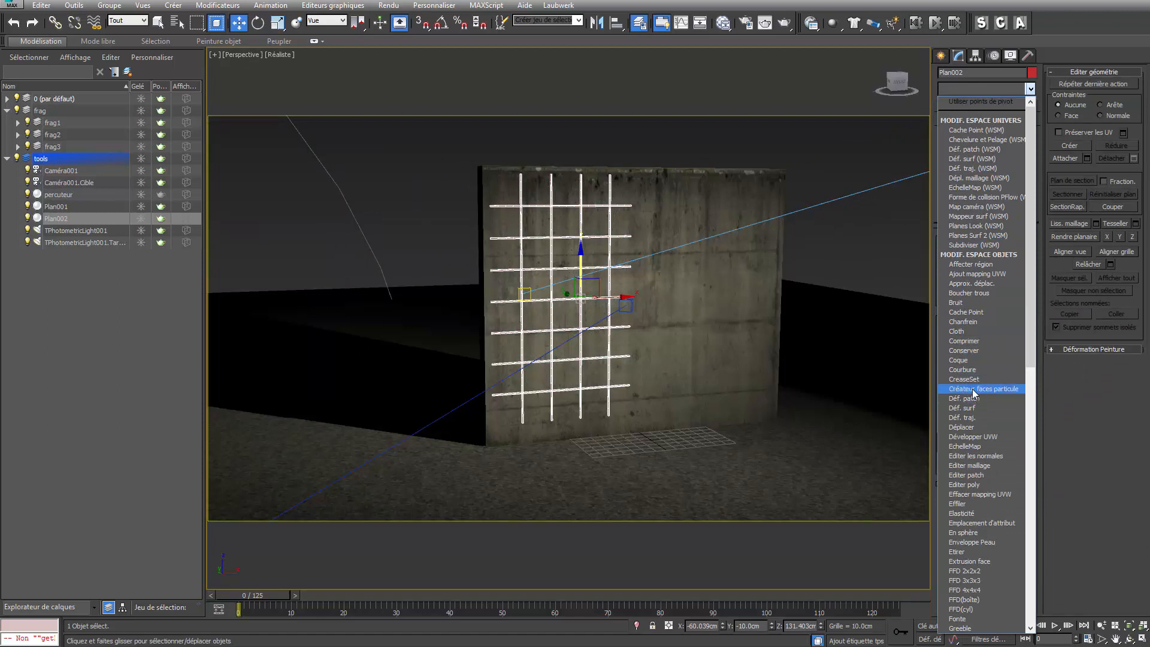
pyautogui.click(995, 303)
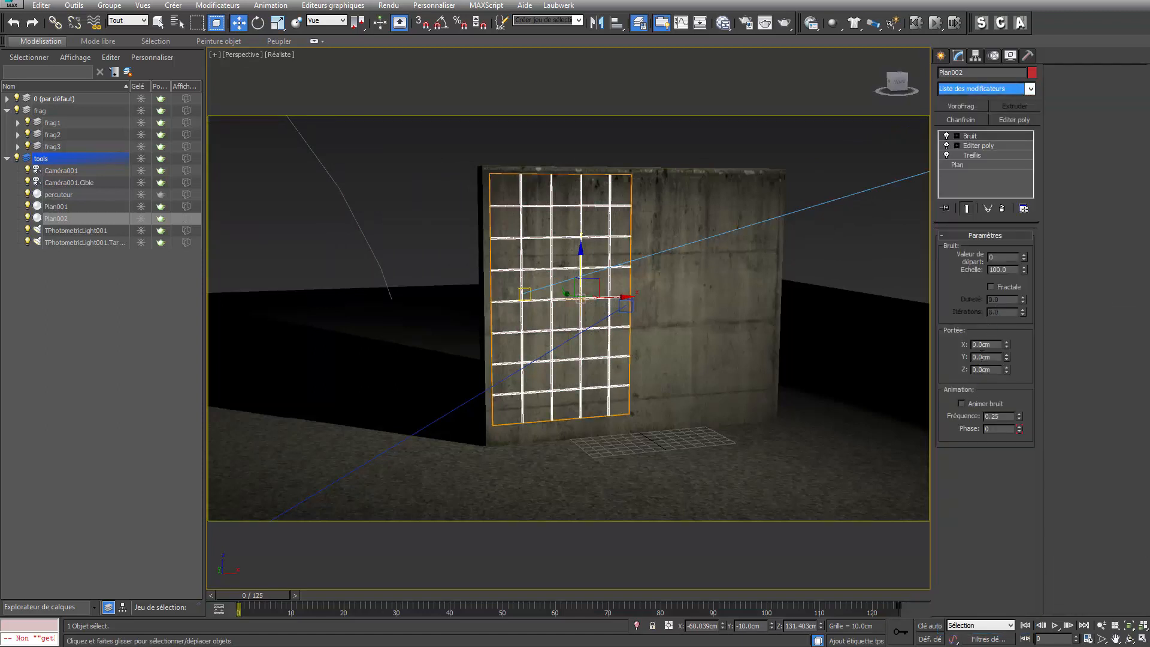
# Try a Noise strength of 30 cm along X on the lattice
pyautogui.doubleClick(993, 344)
pyautogui.write('30')
pyautogui.press('Tab')
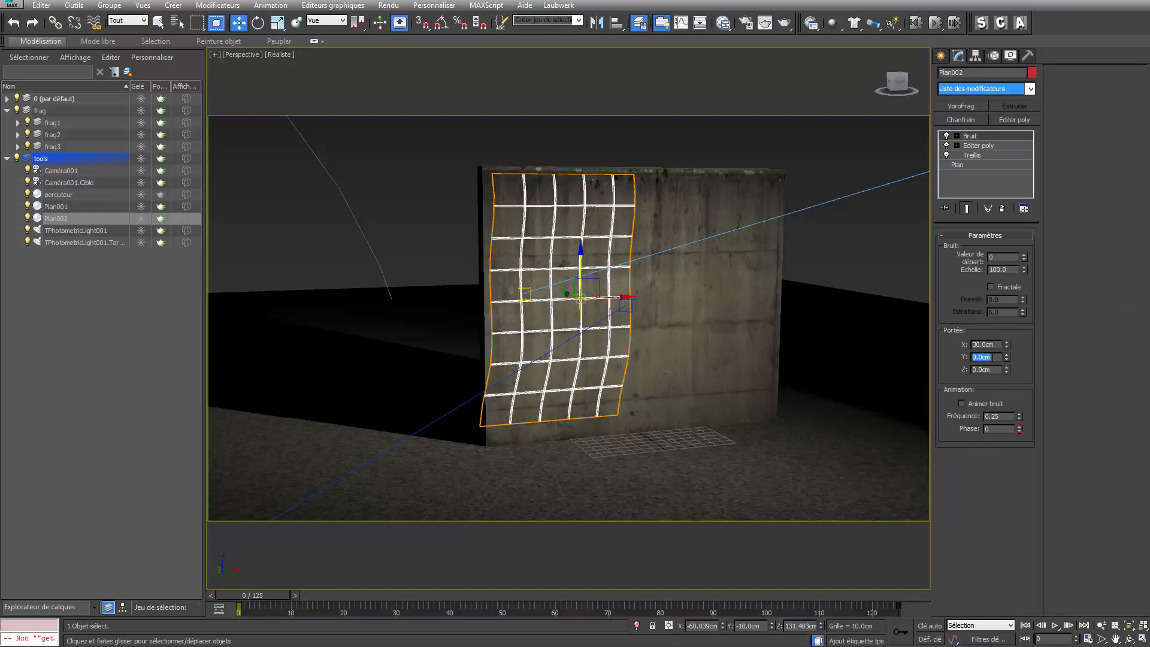
# Set the lattice's Noise strength to 20 cm along X, Y and Z
pyautogui.rightClick(993, 358)
pyautogui.click(995, 346)
pyautogui.doubleClick(995, 345)
pyautogui.write('20')
pyautogui.press('Tab')
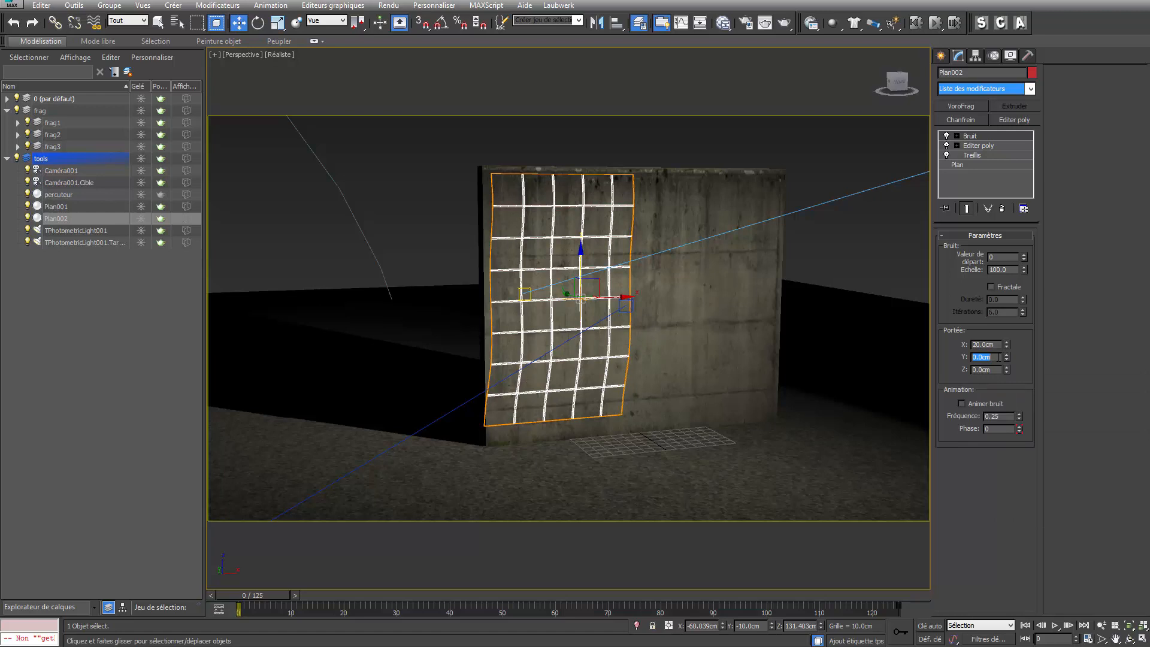
pyautogui.write('20')
pyautogui.press('Tab')
pyautogui.write('20')
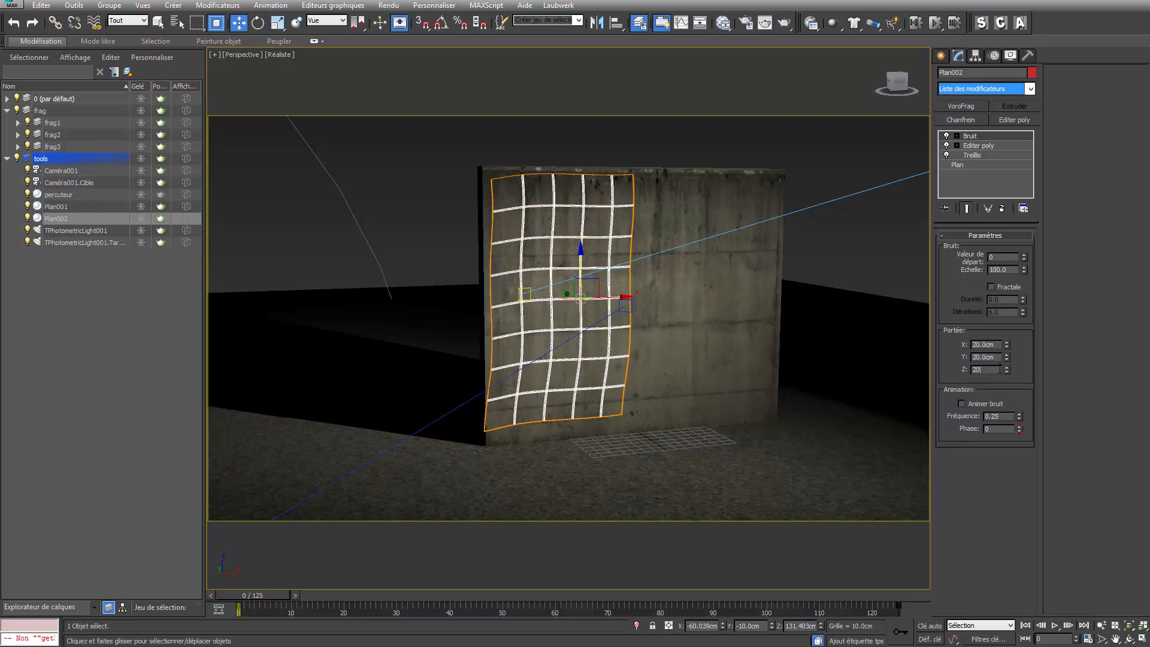
pyautogui.press('Return')
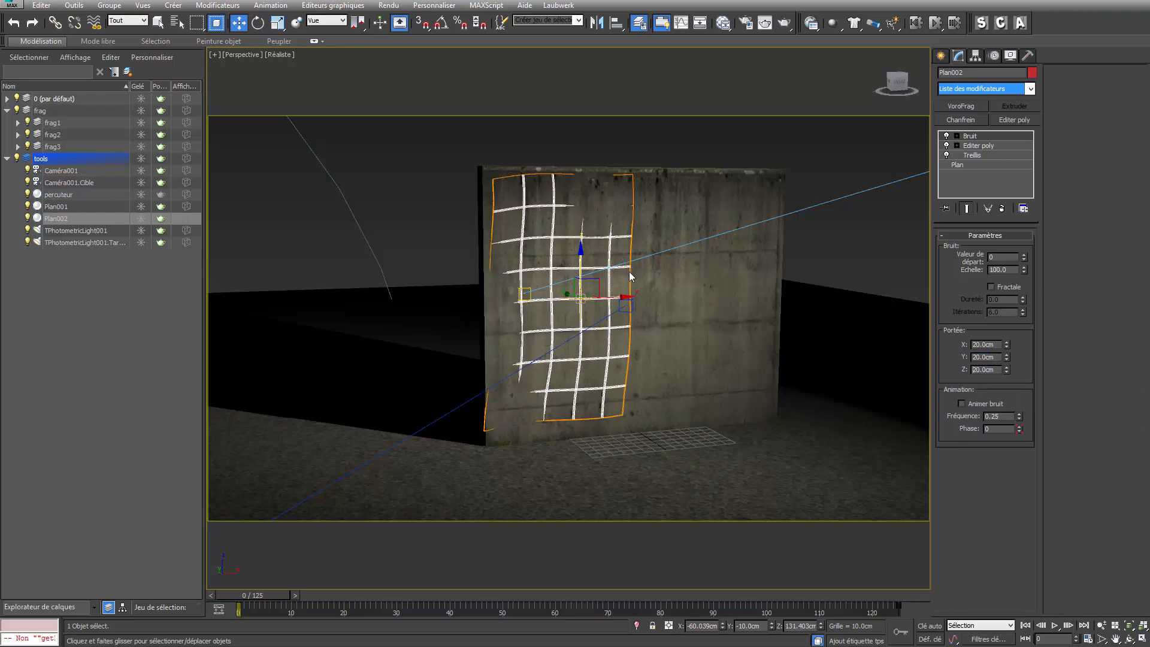
# Move the lattice along Y into the wall's thickness and set the Noise Y strength to 10 cm
pyautogui.rightClick(620, 258)
pyautogui.keyDown('alt'); pyautogui.moveTo(635, 268); pyautogui.dragTo(643, 317, button='middle'); pyautogui.keyUp('alt')
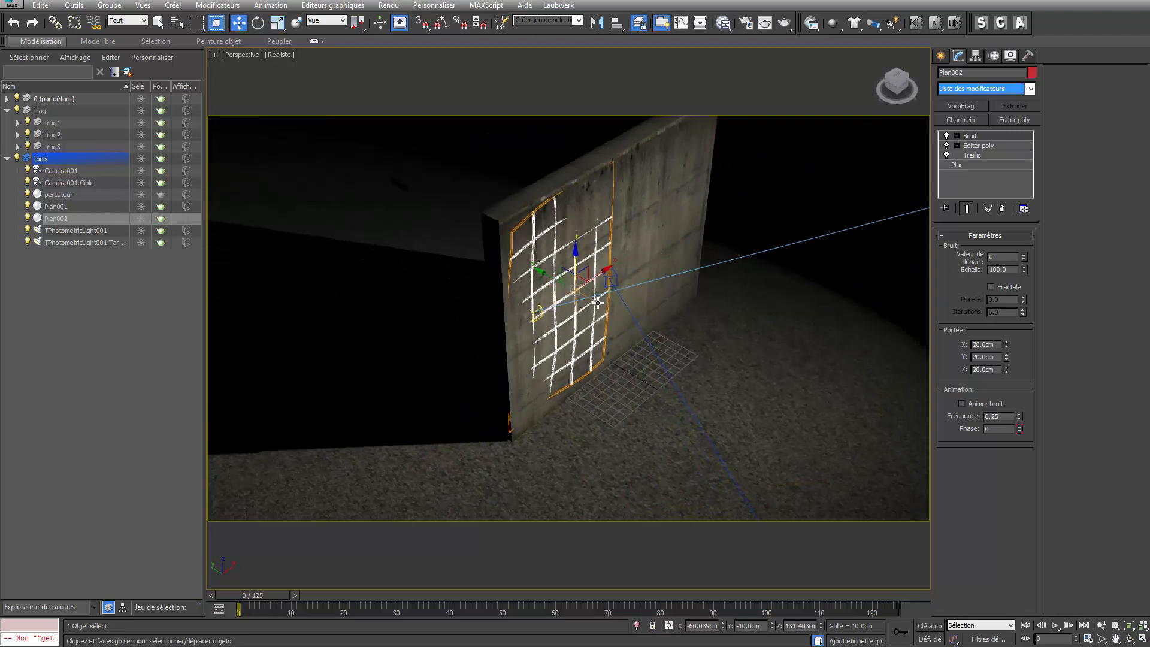
pyautogui.moveTo(545, 275); pyautogui.dragTo(544, 274)
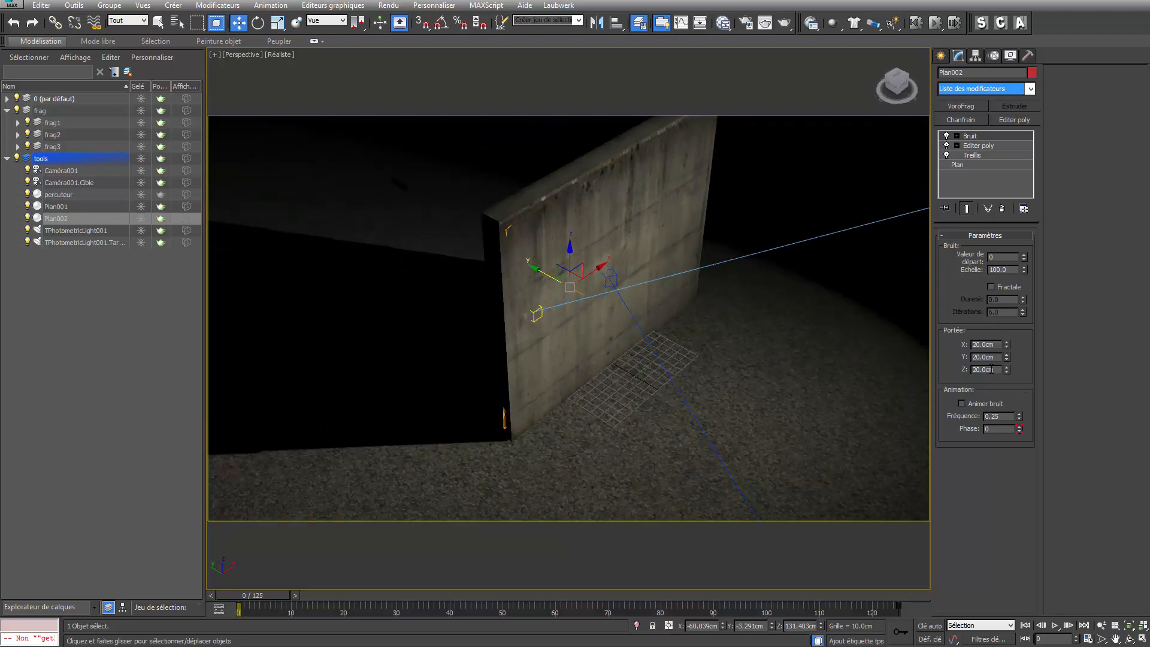
pyautogui.doubleClick(995, 358)
pyautogui.write('10')
pyautogui.press('Return')
# Move the lattice along Y well out in front of the wall and try a different Noise X strength
pyautogui.moveTo(538, 270); pyautogui.dragTo(606, 316)
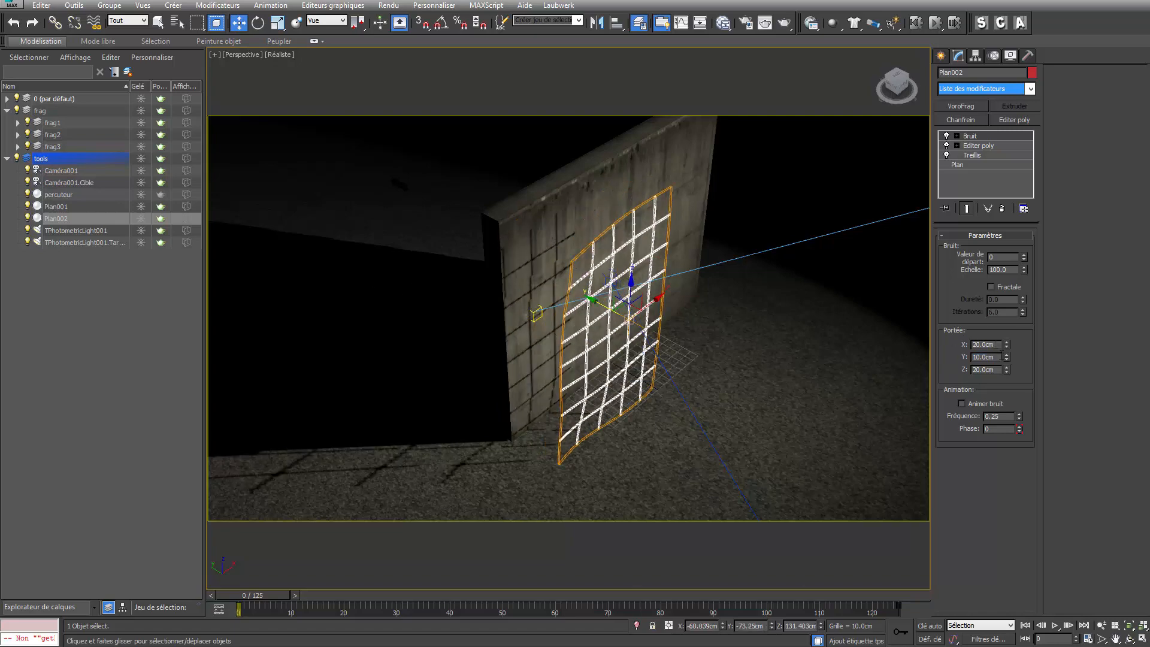
pyautogui.moveTo(1009, 340); pyautogui.dragTo(998, 110)
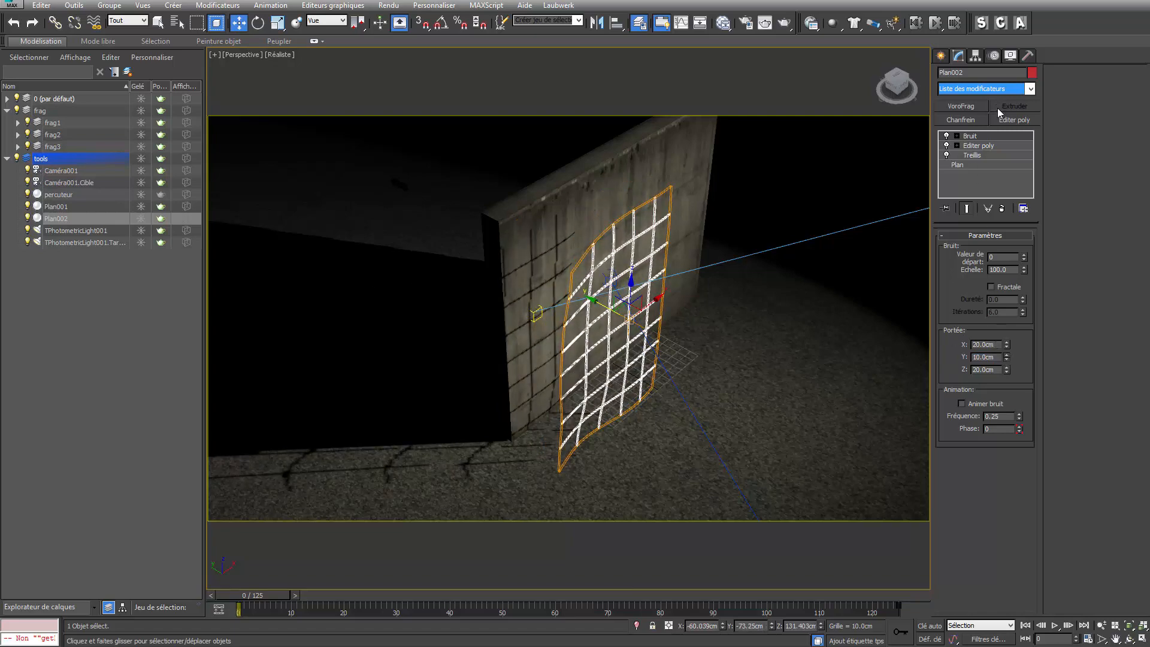
pyautogui.rightClick(998, 110)
# Set the Noise strength to 20 cm along Y and 10 cm along Z
pyautogui.doubleClick(992, 355)
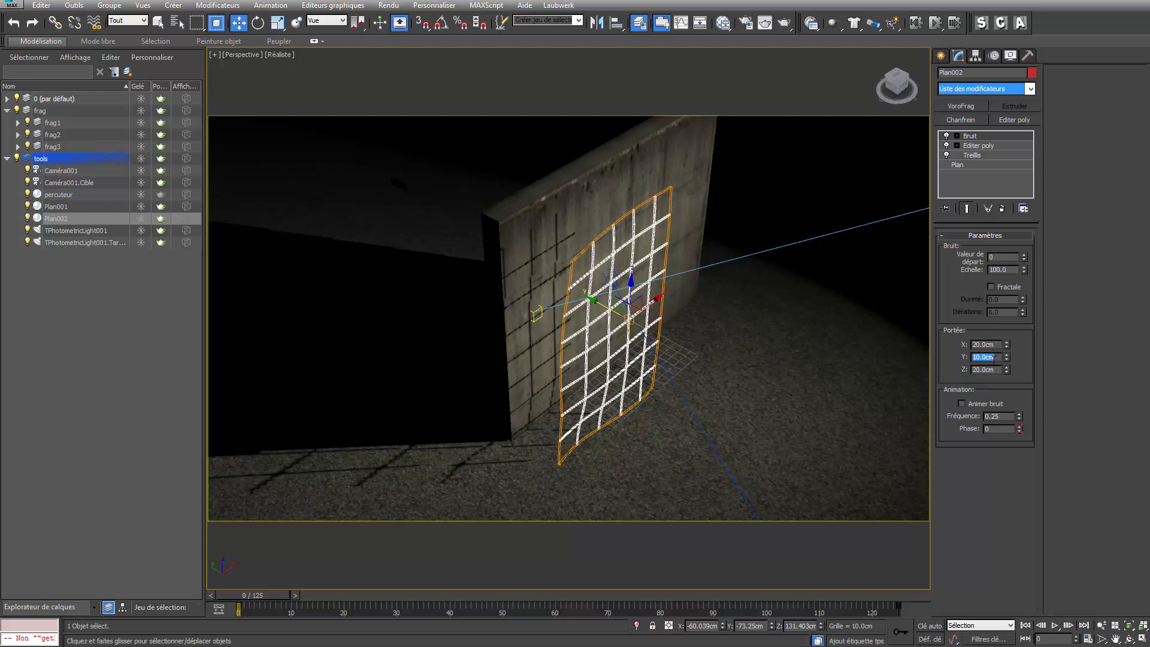
pyautogui.write('20')
pyautogui.press('Return')
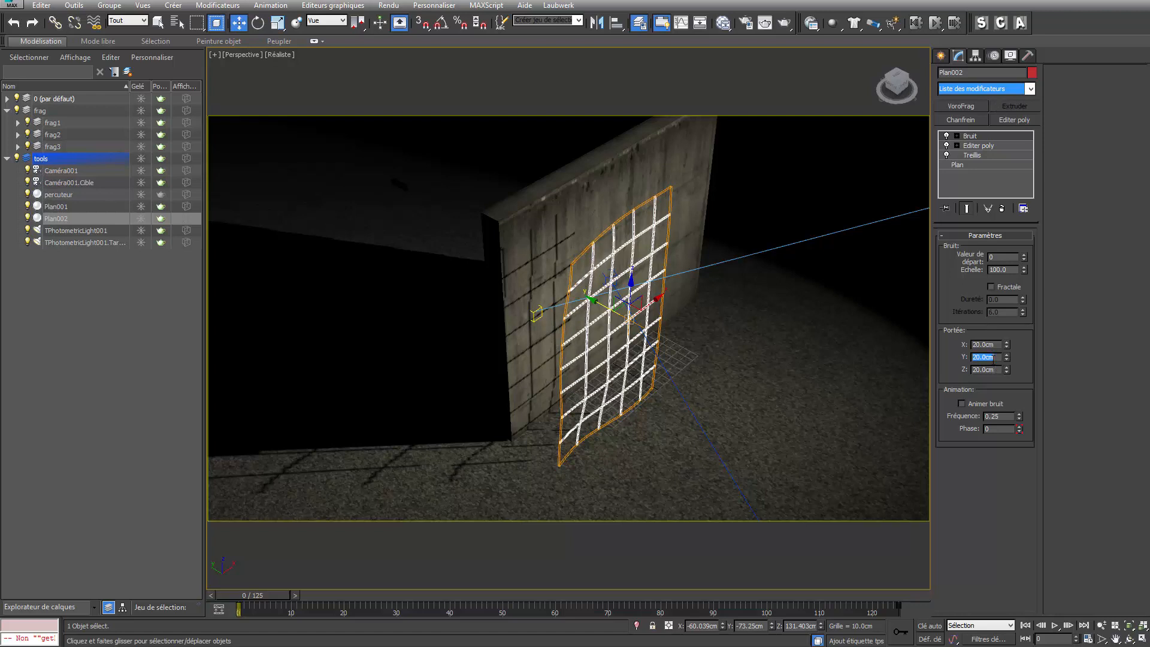
pyautogui.doubleClick(981, 370)
pyautogui.write('10')
pyautogui.press('Return')
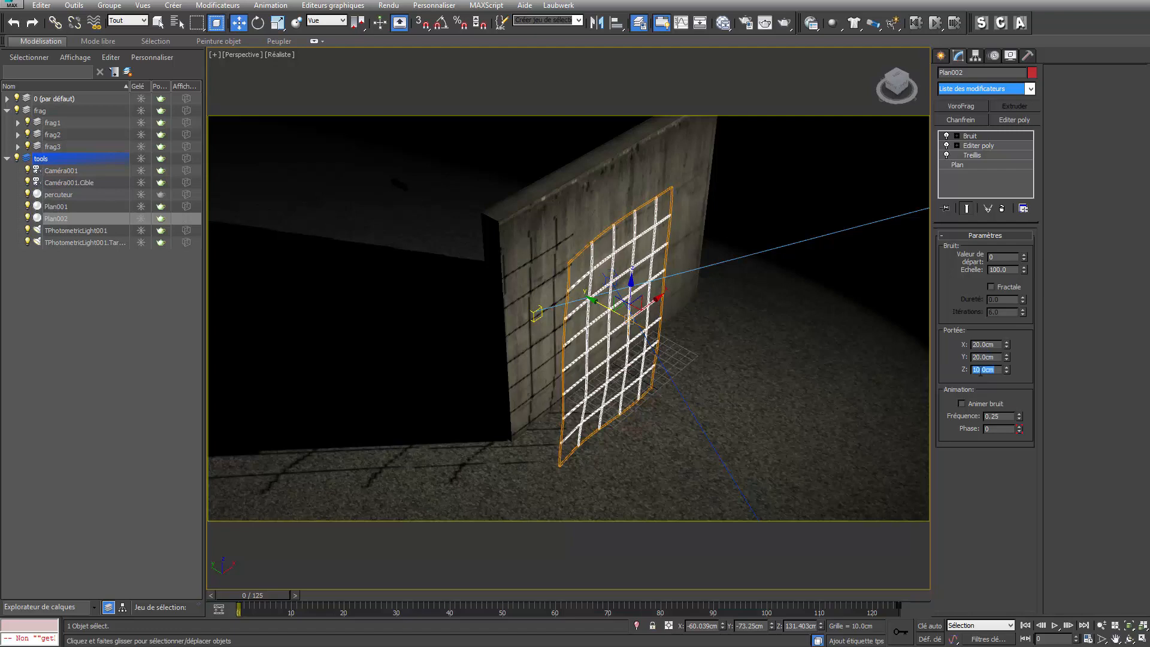
# Reduce the Noise scale to 37 and set its strength to 5 cm along X, Y and Z
pyautogui.keyDown('alt'); pyautogui.moveTo(616, 313); pyautogui.dragTo(668, 302, button='middle'); pyautogui.keyUp('alt')
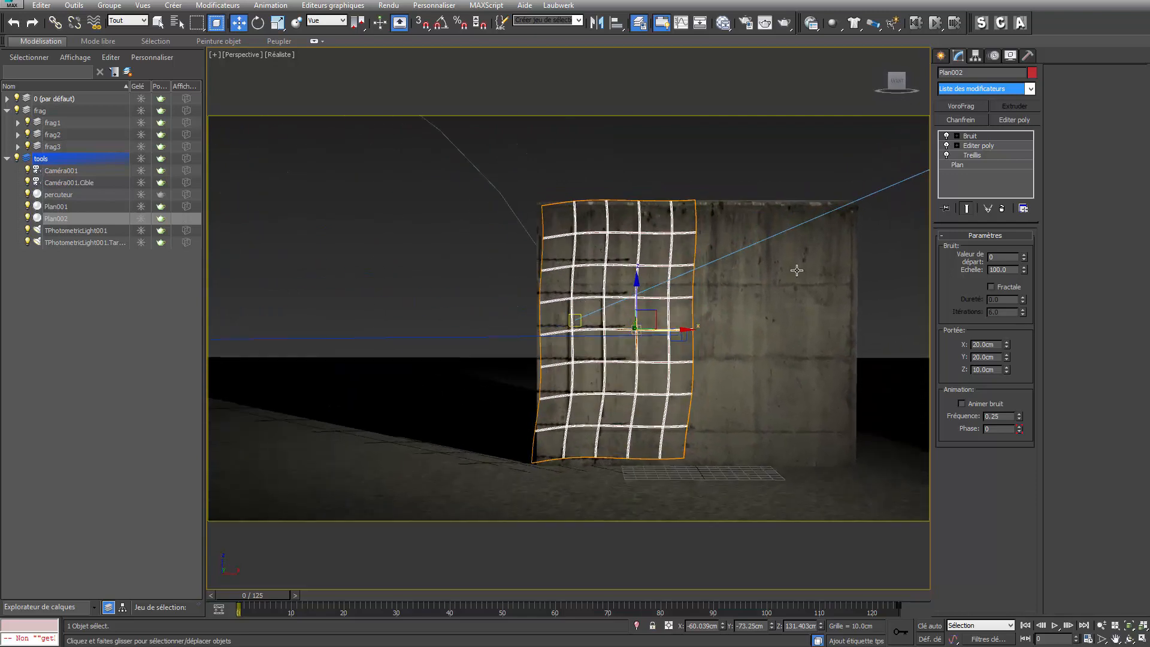
pyautogui.moveTo(1024, 269); pyautogui.dragTo(1029, 301)
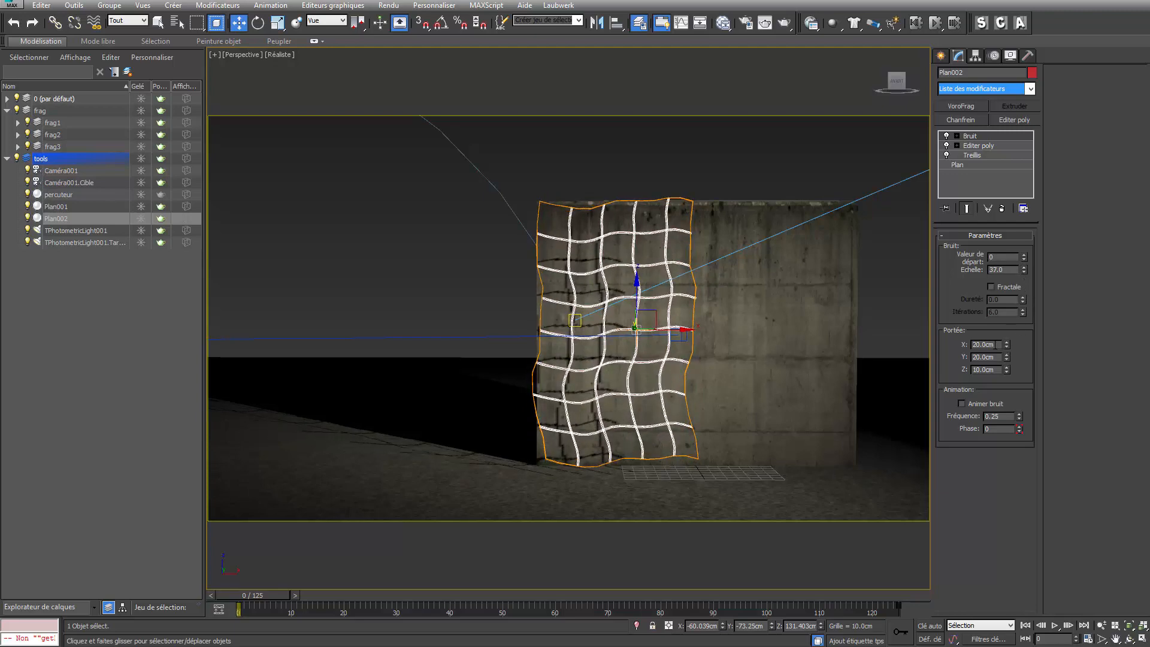
pyautogui.doubleClick(995, 345)
pyautogui.write('5')
pyautogui.press('Tab')
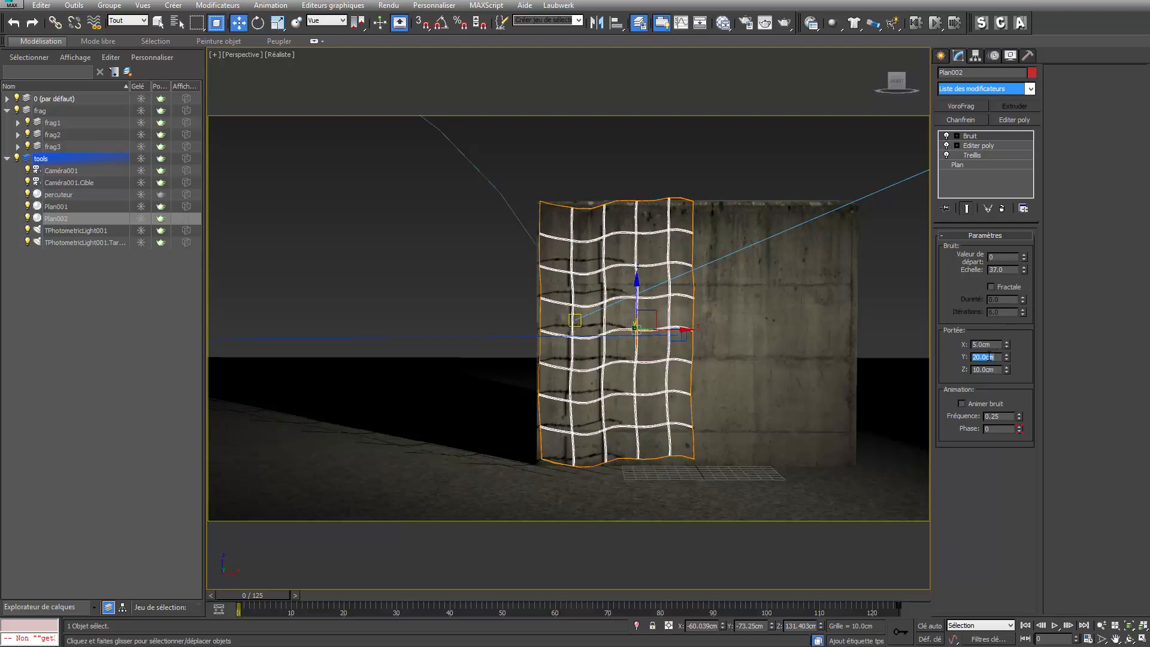
pyautogui.write('5')
pyautogui.press('Tab')
pyautogui.write('5')
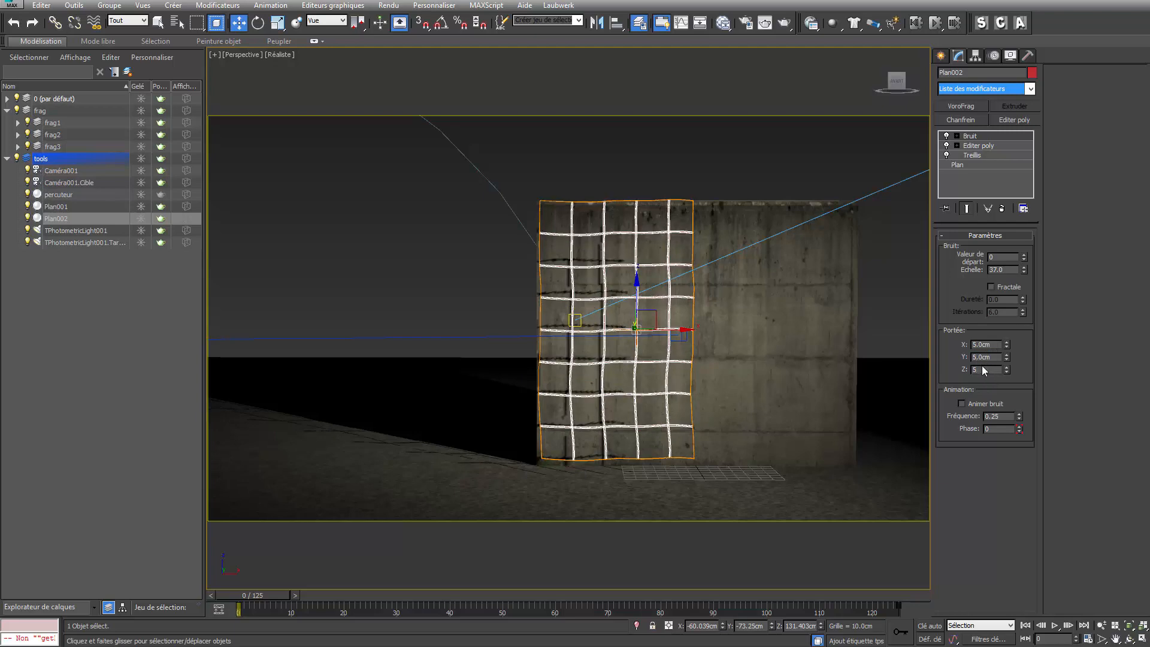
pyautogui.press('Return')
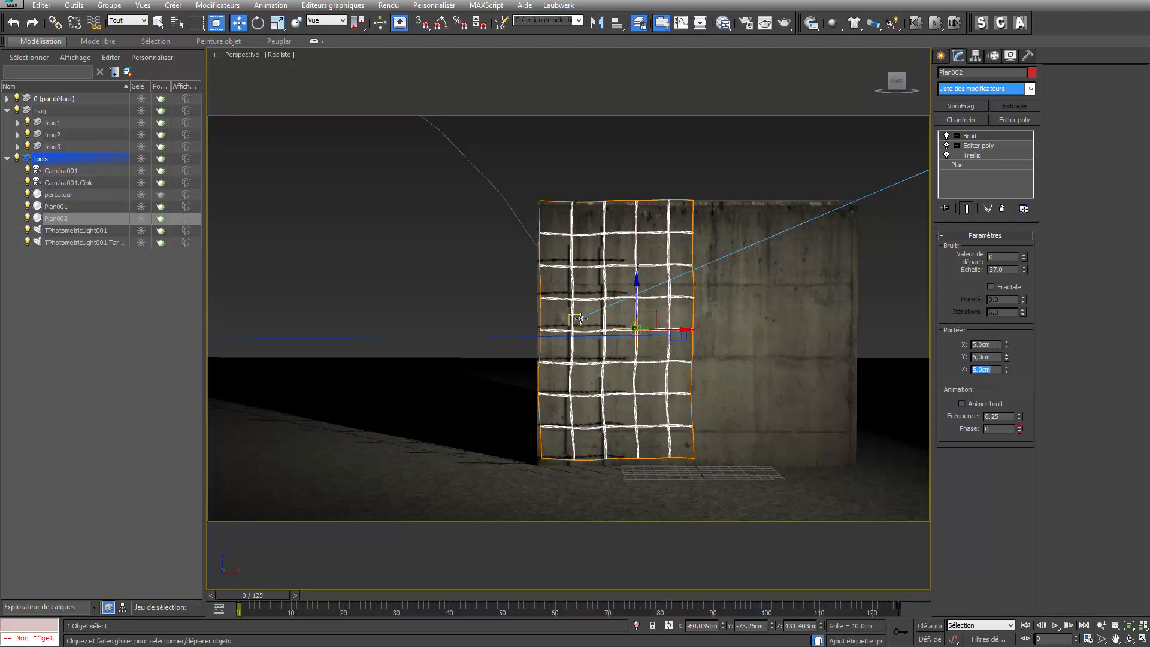
# Move the lattice along Y back inside the wall and check it against the collapsed wall around frame 65
pyautogui.keyDown('alt'); pyautogui.moveTo(580, 318); pyautogui.dragTo(655, 351, button='middle'); pyautogui.keyUp('alt')
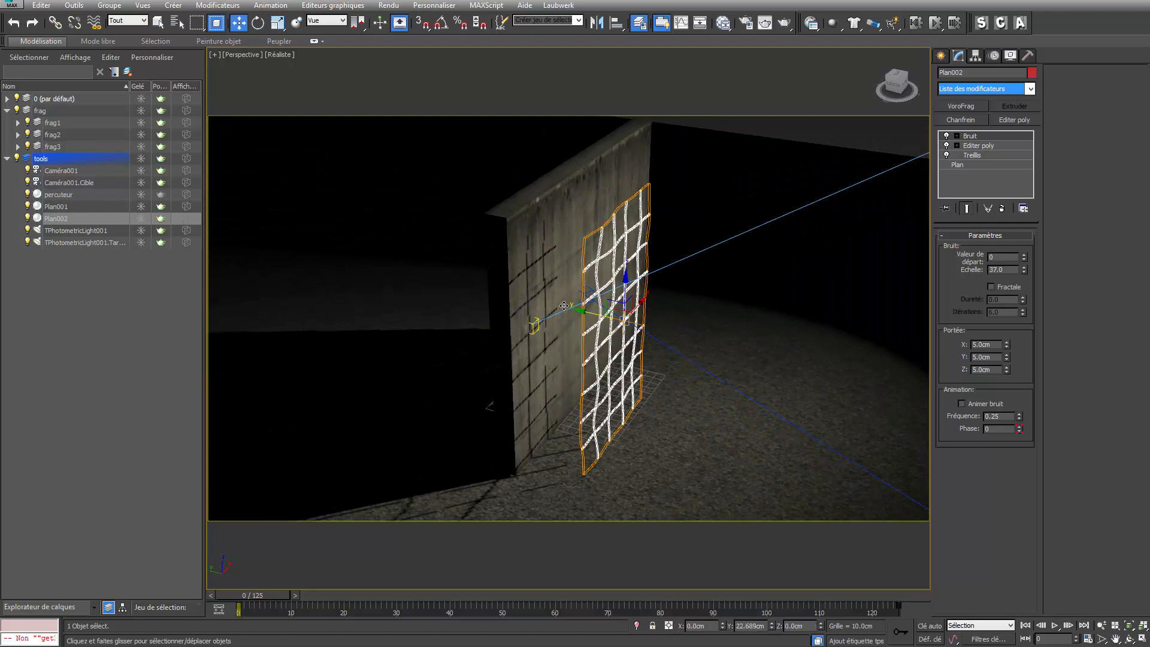
pyautogui.moveTo(564, 305); pyautogui.dragTo(518, 291)
pyautogui.moveTo(278, 590); pyautogui.dragTo(630, 540)
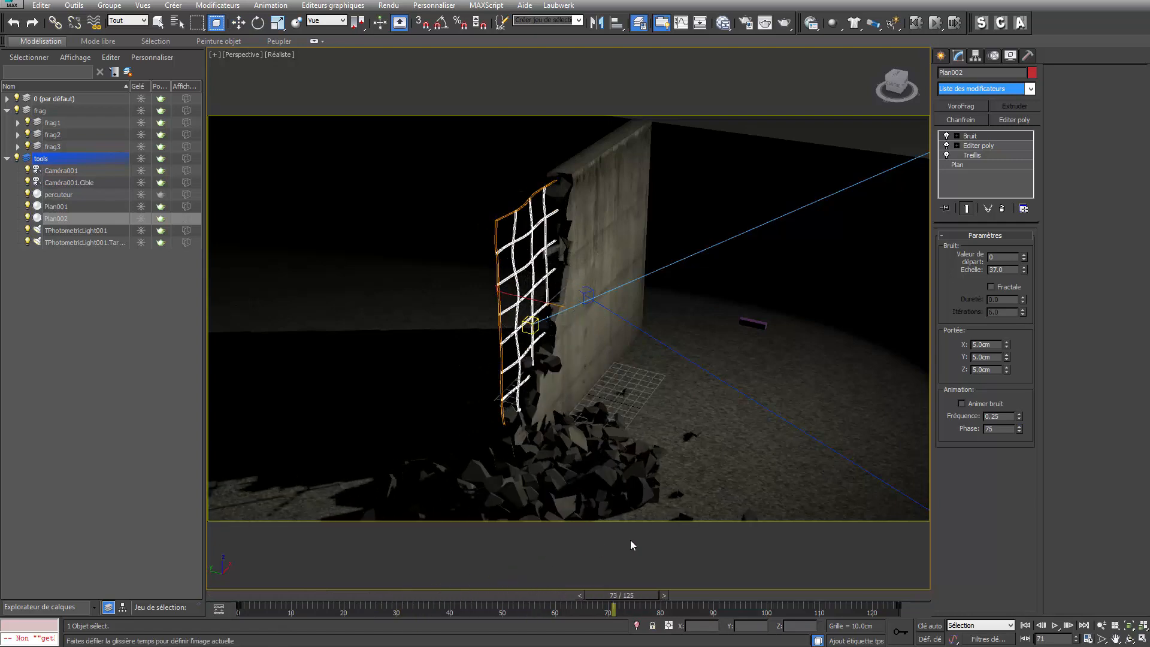
pyautogui.press('w')
pyautogui.scroll(2, 652, 335)
pyautogui.keyDown('alt'); pyautogui.moveTo(652, 336); pyautogui.dragTo(510, 423, button='middle'); pyautogui.keyUp('alt')
pyautogui.moveTo(619, 597); pyautogui.dragTo(579, 594)
pyautogui.press('w')
# Set the lattice's object color to the dark grey custom swatch and view the bars at the broken wall edge
pyautogui.click(1031, 73)
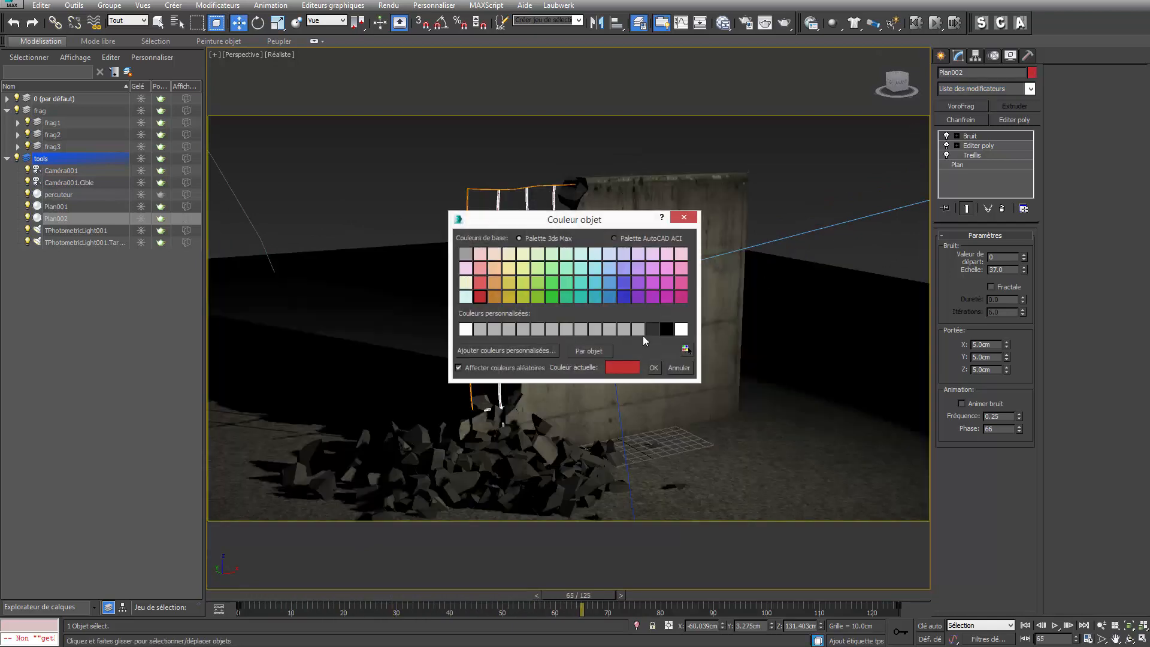
pyautogui.click(656, 329)
pyautogui.click(654, 367)
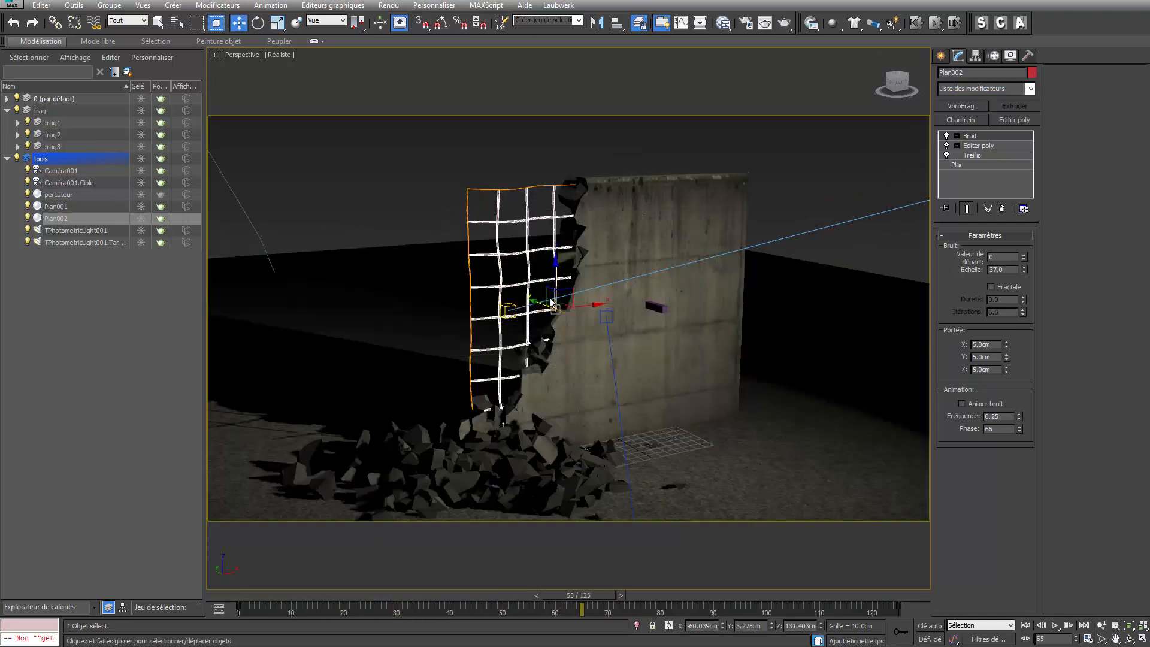
pyautogui.click(444, 223)
pyautogui.keyDown('alt'); pyautogui.moveTo(600, 287); pyautogui.dragTo(537, 205, button='middle'); pyautogui.keyUp('alt')
pyautogui.click(525, 195)
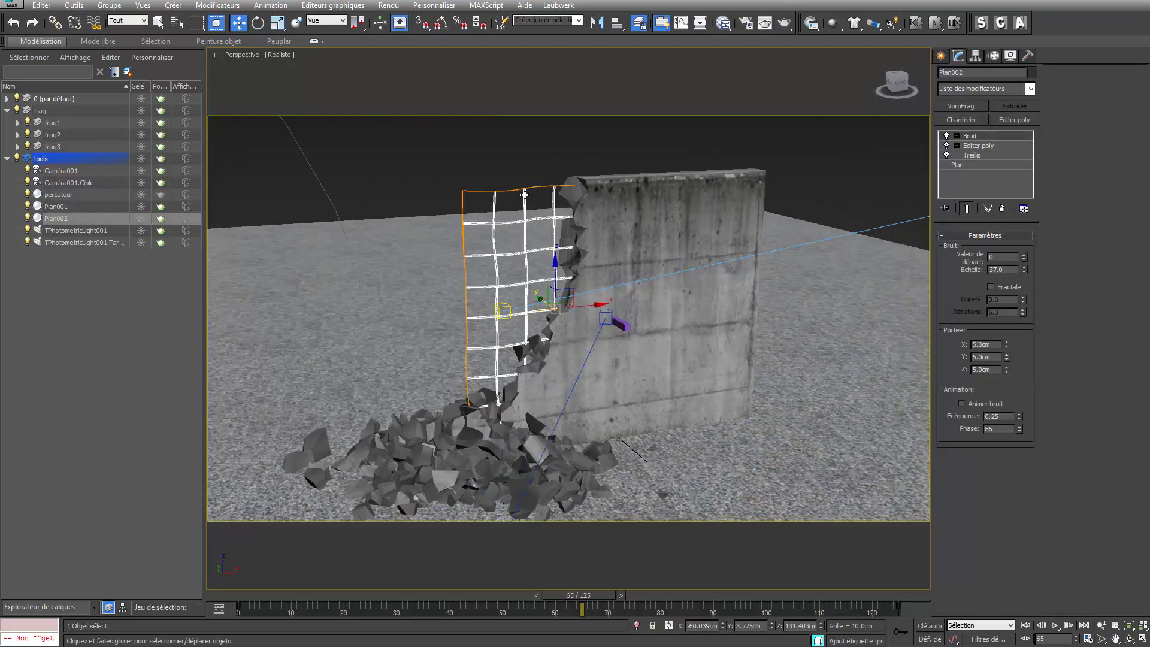
# Assign the dark ID 1 Standard material with the Noise map to the reinforcing bar lattice
pyautogui.press('m')
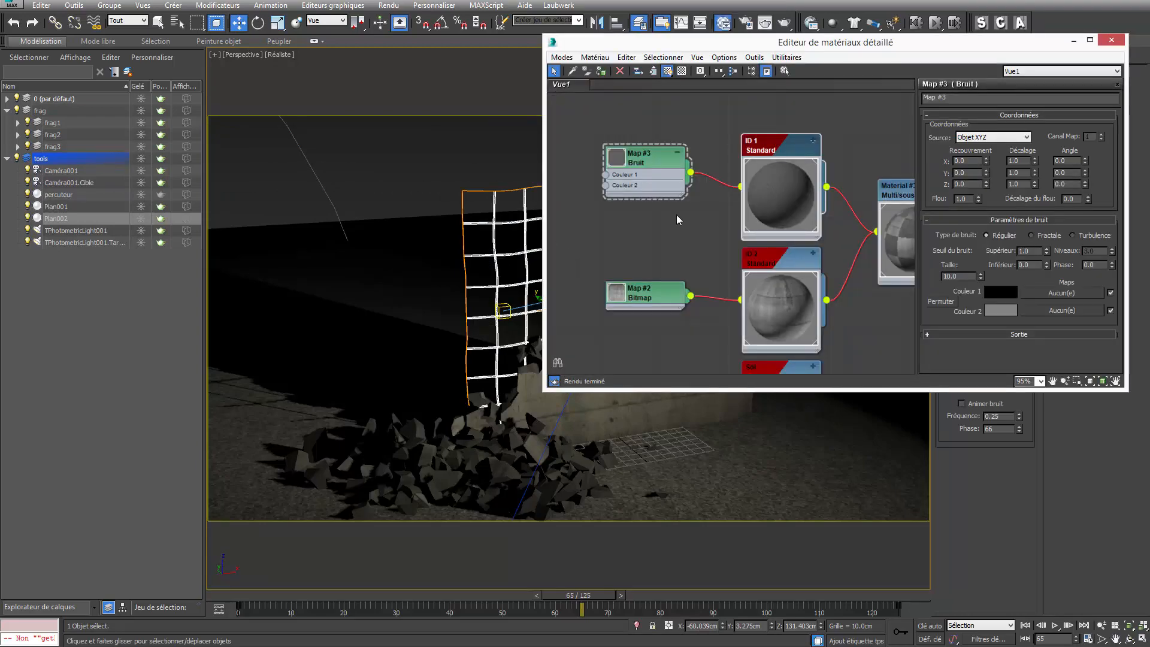
pyautogui.moveTo(826, 187); pyautogui.dragTo(523, 226)
pyautogui.click(1111, 41)
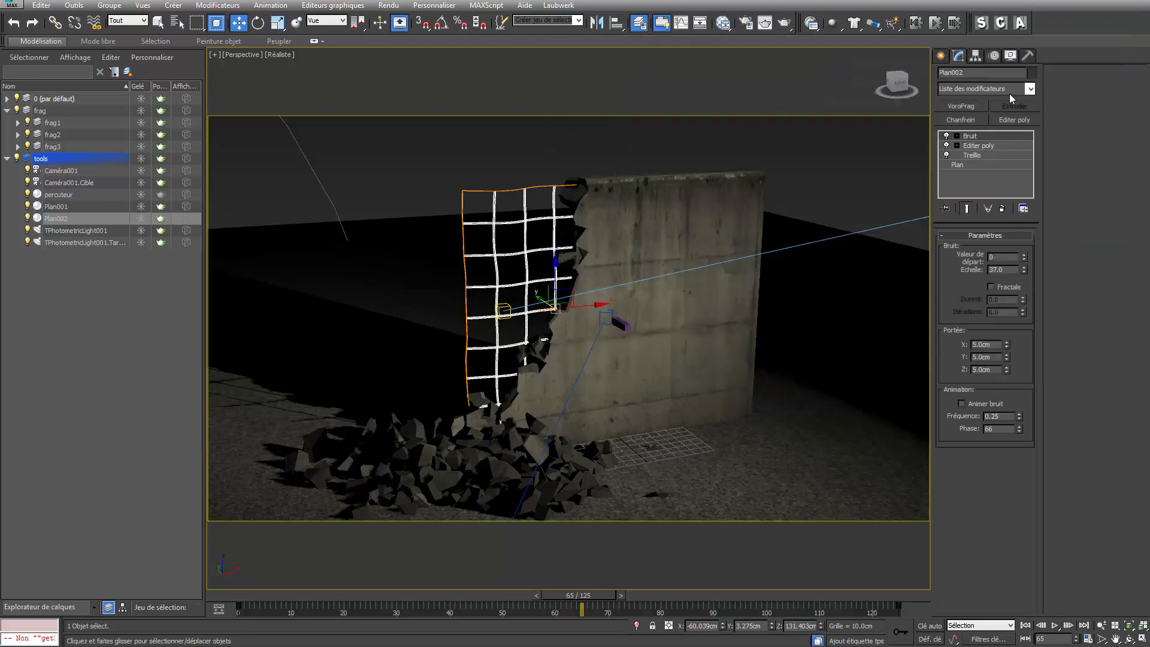
# Rename the lattice object Plan002 as grille and the ground plane Plan001 as sol
pyautogui.doubleClick(975, 72)
pyautogui.write('grille')
pyautogui.click(67, 206)
pyautogui.doubleClick(965, 72)
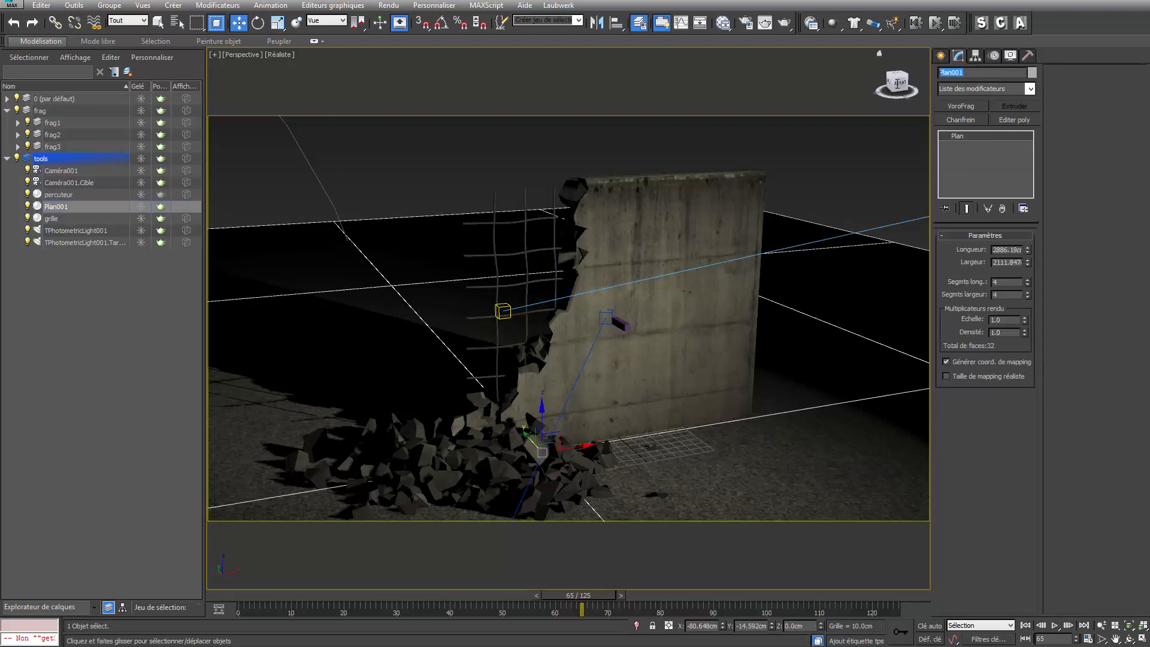
pyautogui.write('sol')
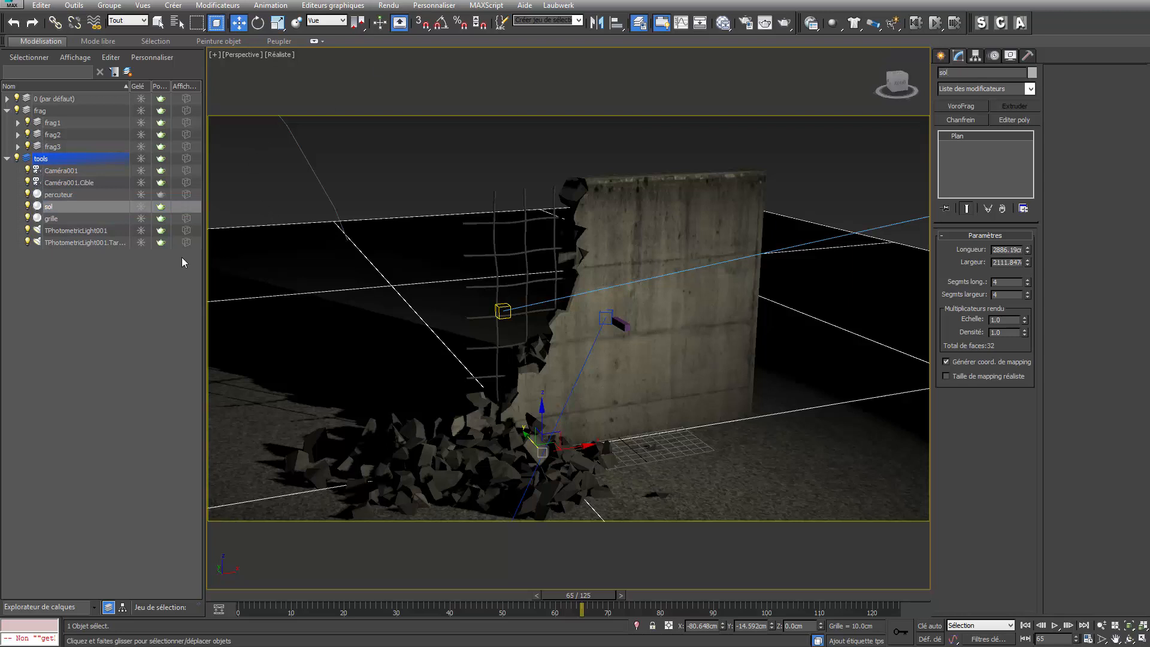
pyautogui.click(492, 166)
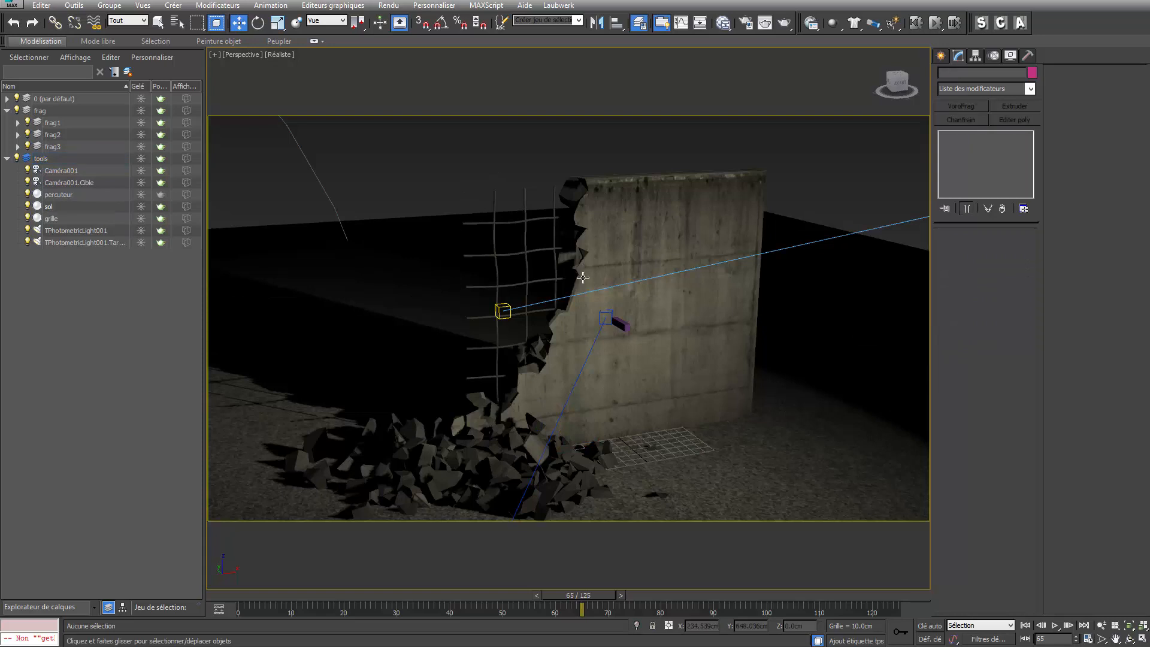
# Place a Text spline flat on the front face of the concrete wall
pyautogui.keyDown('alt'); pyautogui.moveTo(589, 291); pyautogui.dragTo(539, 257, button='middle'); pyautogui.keyUp('alt')
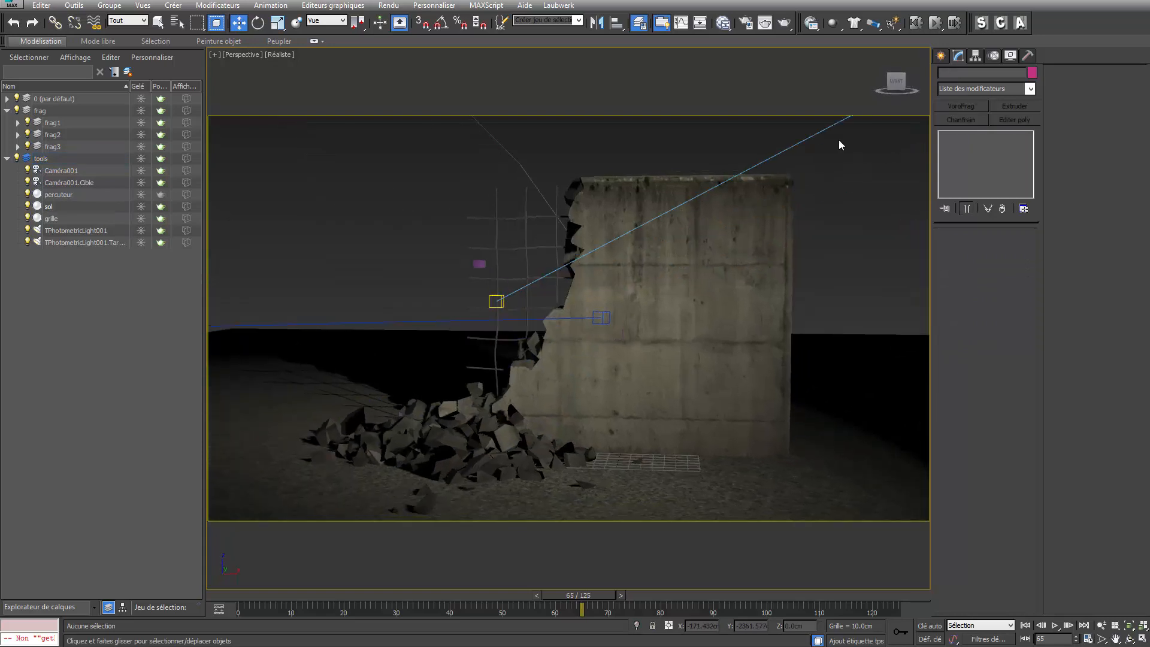
pyautogui.click(941, 56)
pyautogui.click(958, 75)
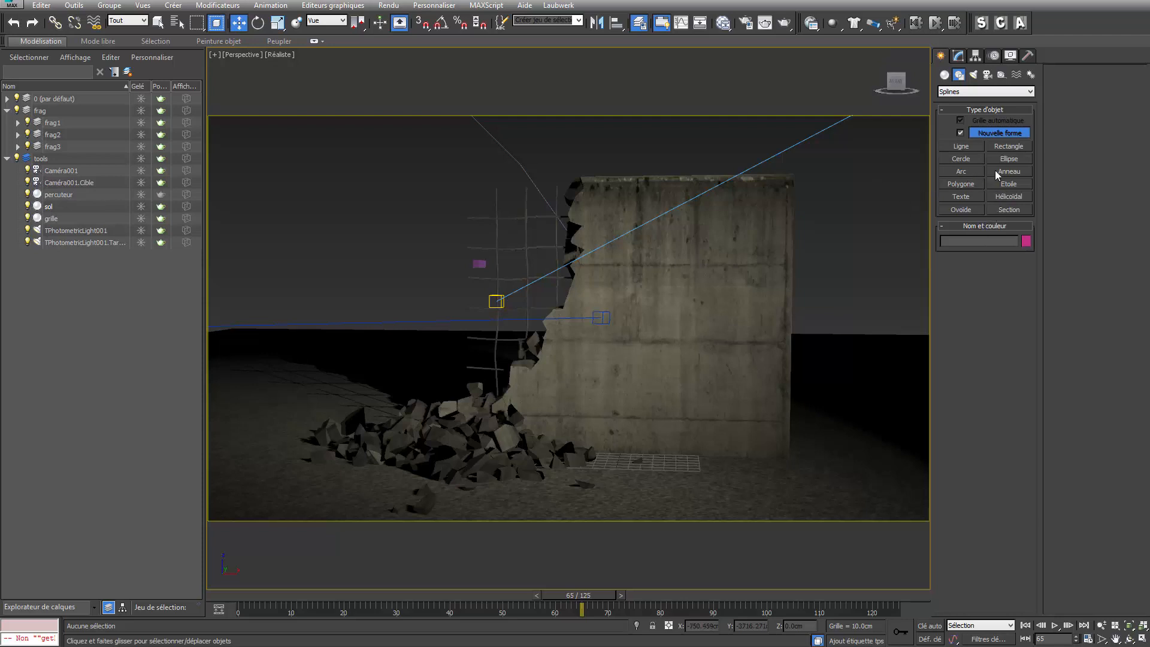
pyautogui.click(971, 197)
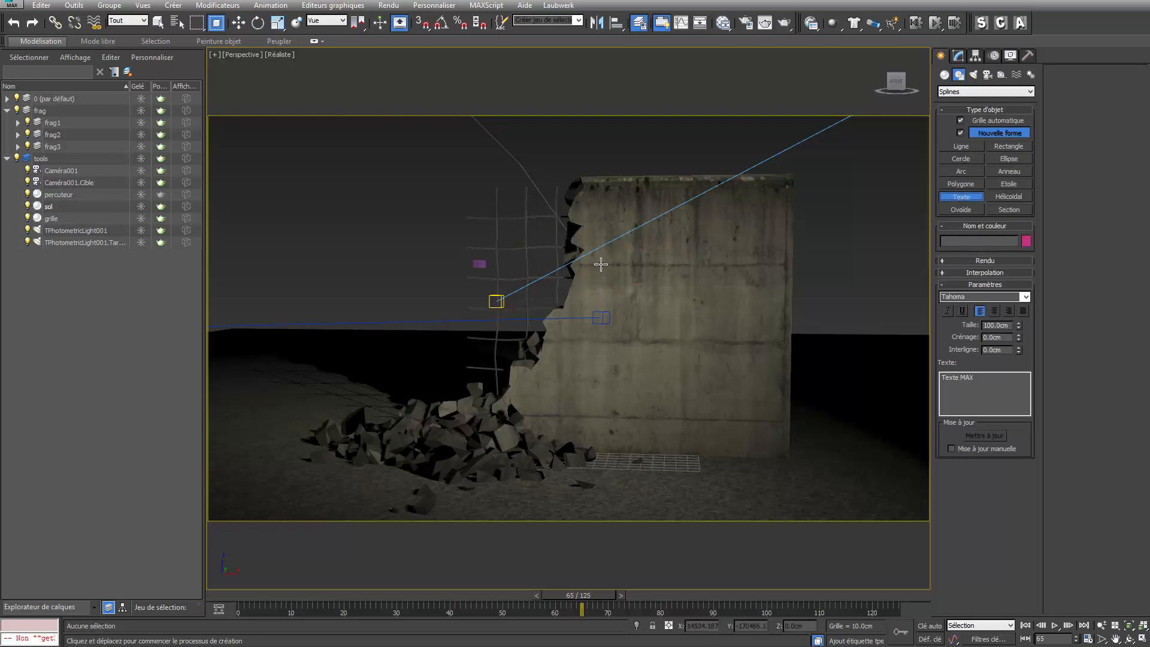
pyautogui.click(613, 289)
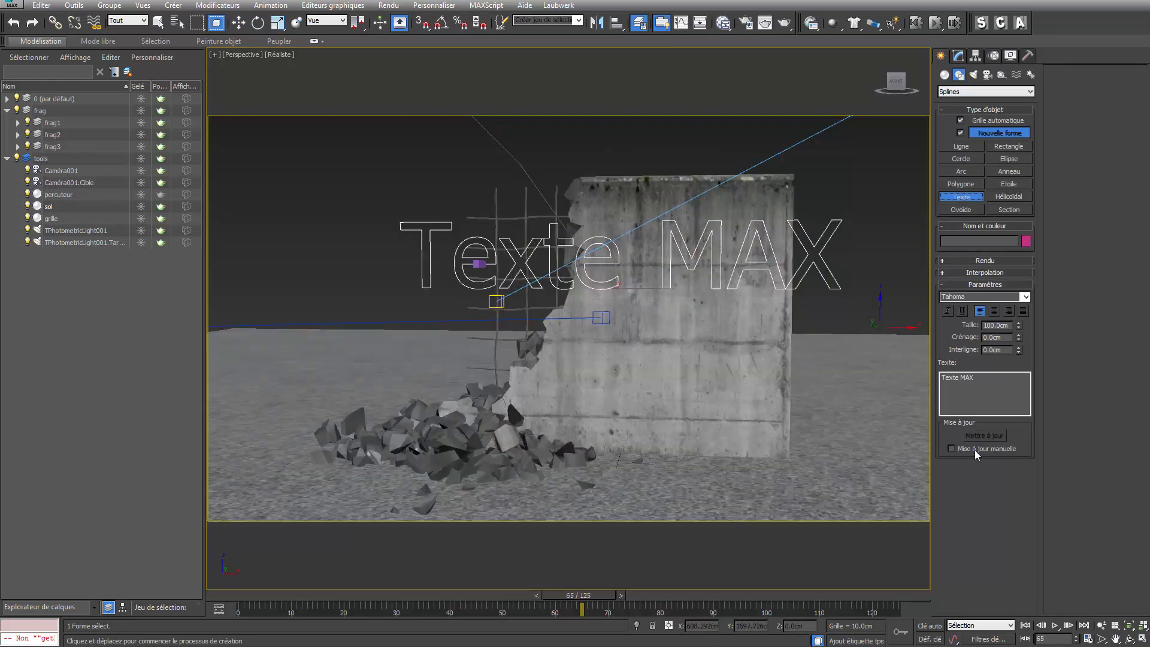
# Replace the default text with JE SUIS on the first line and HUMAIN on the second
pyautogui.moveTo(982, 378); pyautogui.dragTo(939, 378)
pyautogui.write('J')
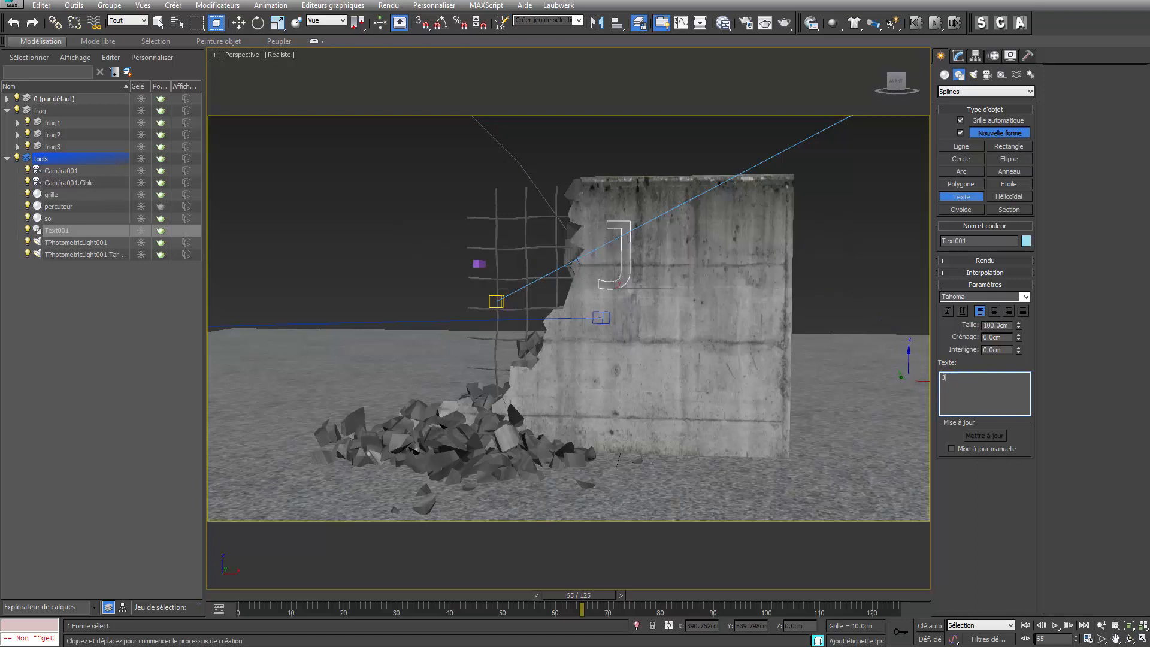
pyautogui.write('E SUIS HU')
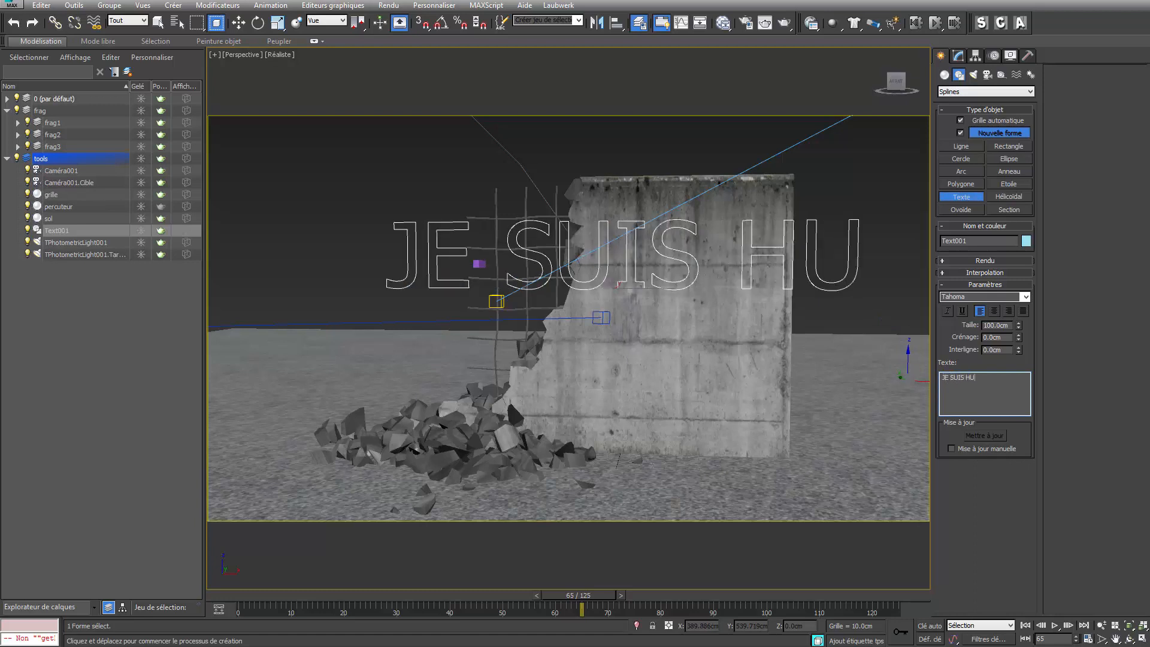
pyautogui.press('BackSpace')
pyautogui.press('BackSpace')
pyautogui.press('BackSpace')
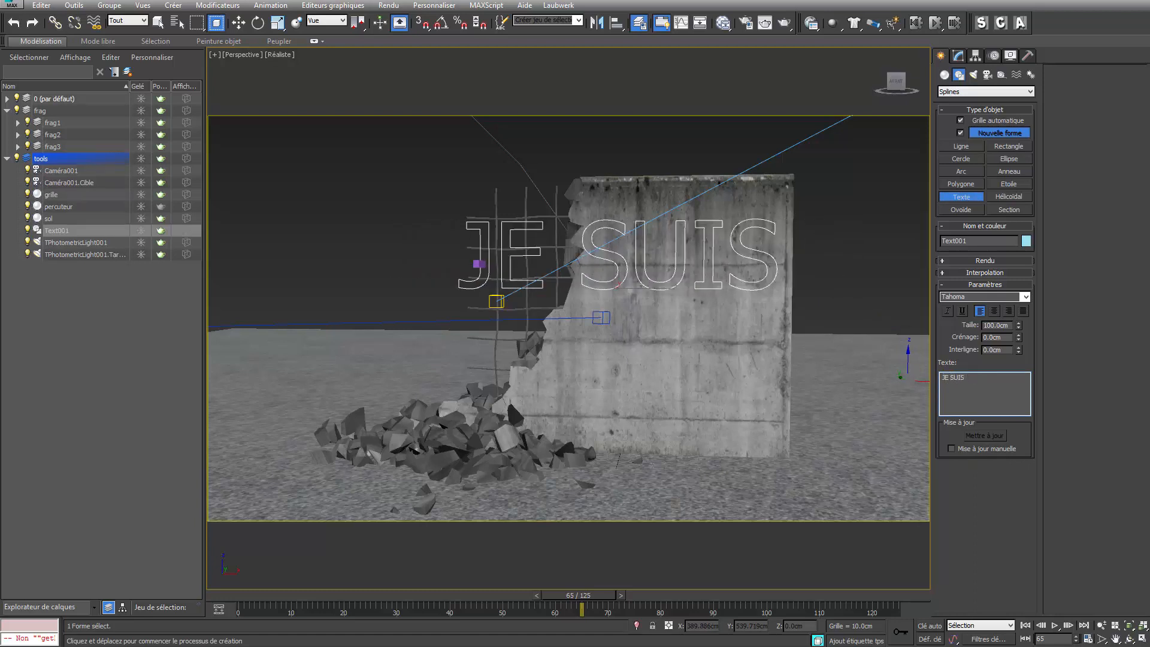
pyautogui.press('Return')
pyautogui.write('HUMAIN')
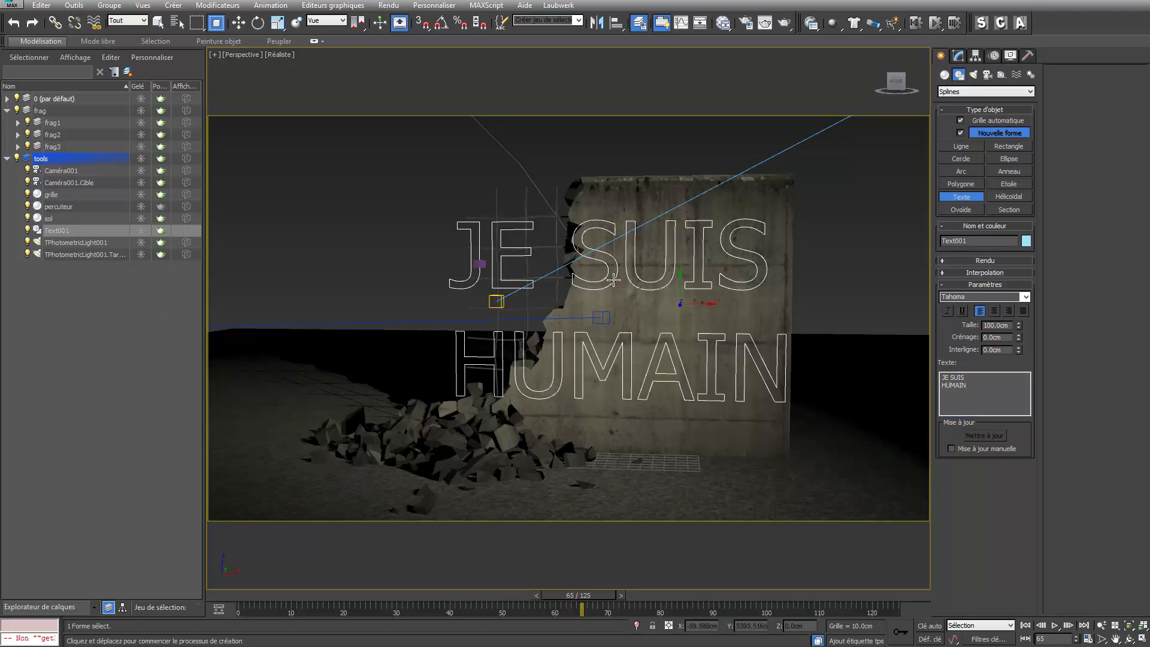
# Set the text's font to Tunga Gras, reduce the line spacing to about -56.45 cm and justify the two lines
pyautogui.click(1026, 298)
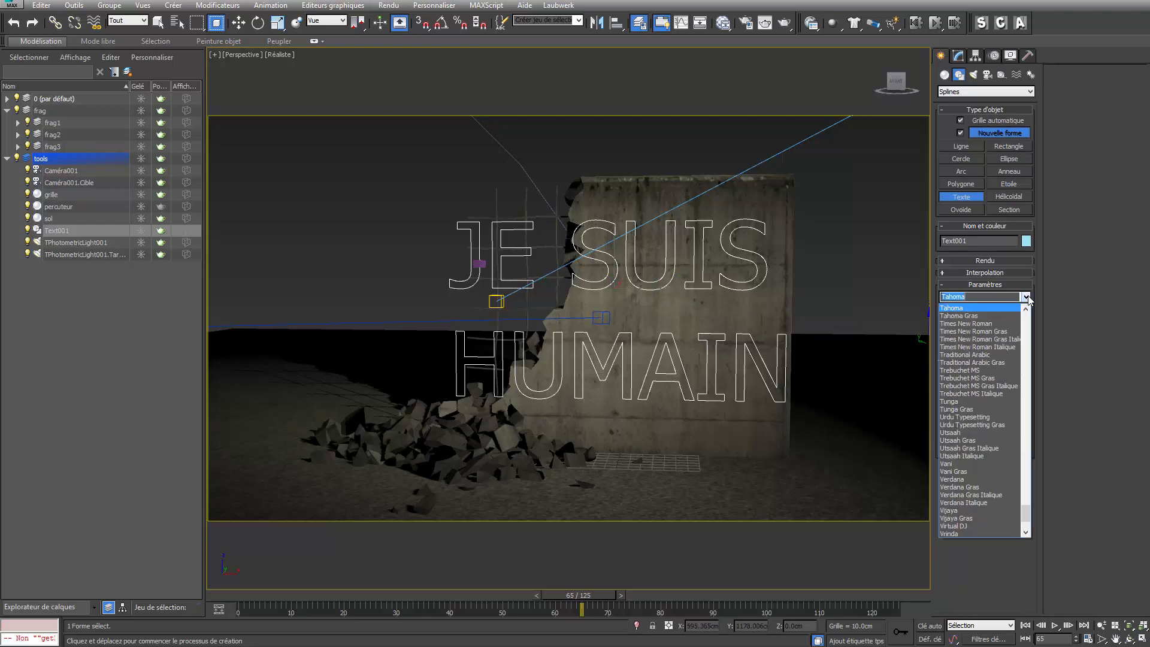
pyautogui.click(990, 410)
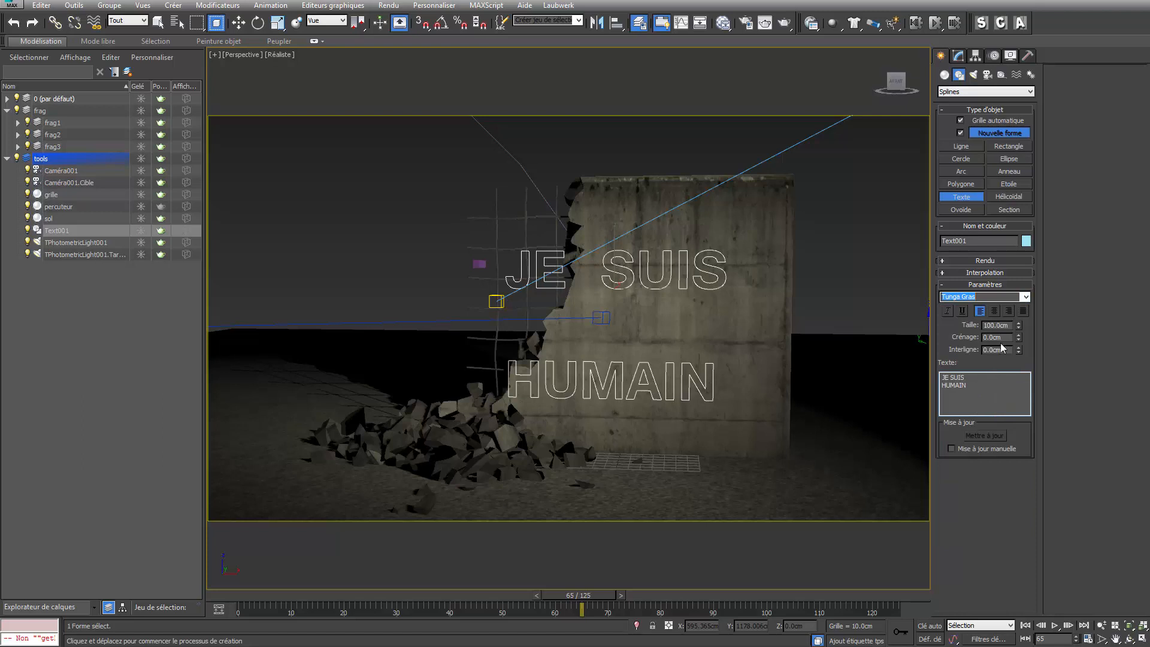
pyautogui.moveTo(1006, 351); pyautogui.dragTo(963, 351)
pyautogui.moveTo(1018, 350); pyautogui.dragTo(1018, 413)
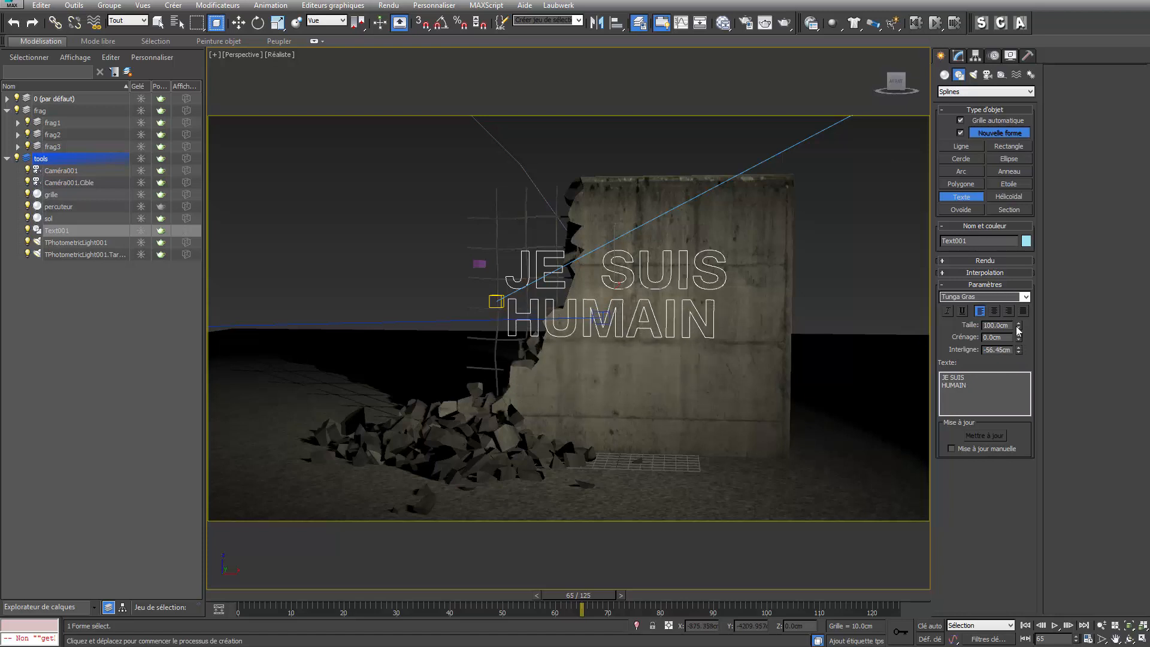
pyautogui.click(1023, 311)
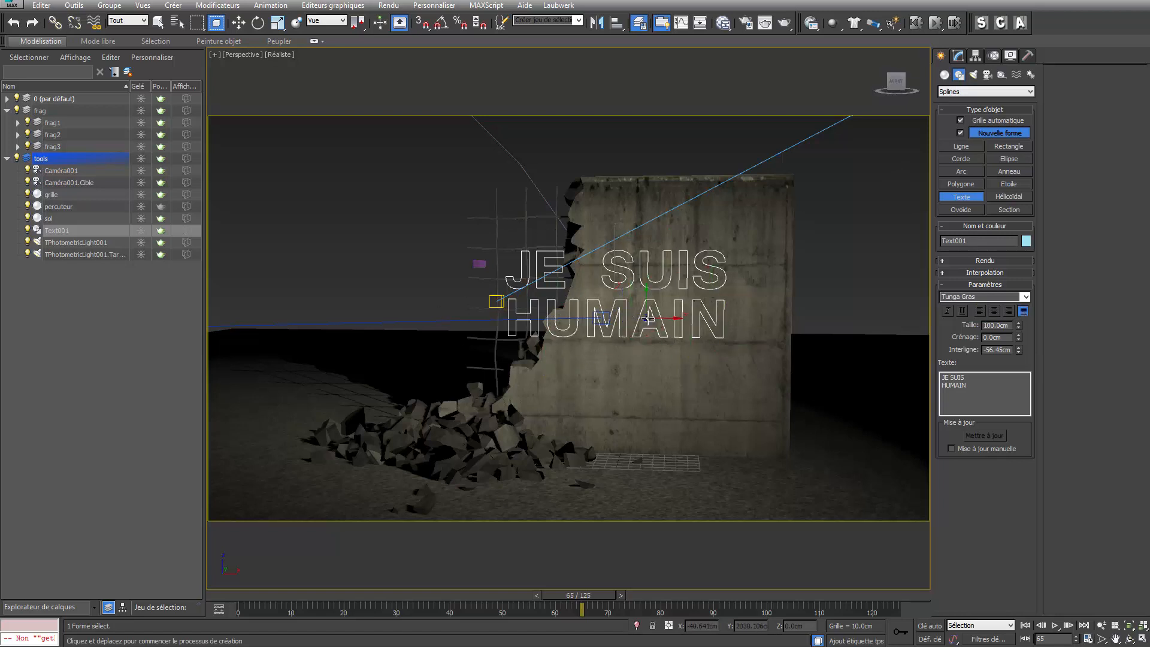
# Apply an Extrude modifier to the text and set its object color to white
pyautogui.press('w')
pyautogui.moveTo(651, 319)
pyautogui.keyDown('alt'); pyautogui.mouseDown(button='middle')
pyautogui.moveTo(680, 338)
pyautogui.moveTo(659, 322)
pyautogui.moveTo(673, 324)
pyautogui.mouseUp(button='middle'); pyautogui.keyUp('alt')
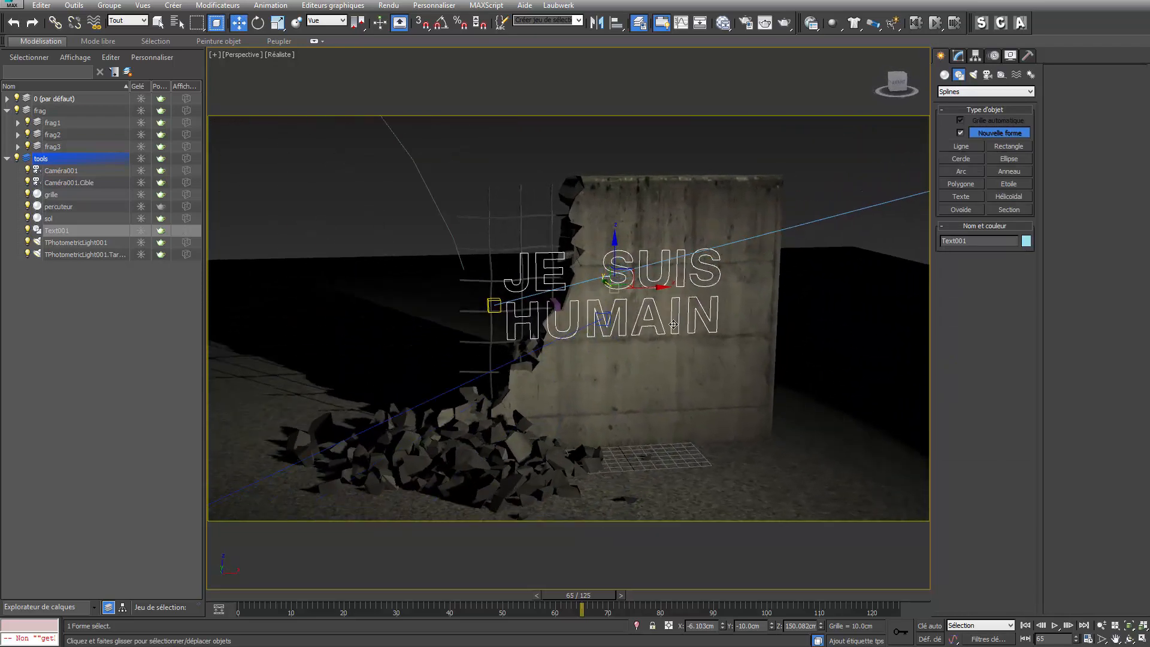
pyautogui.click(958, 56)
pyautogui.click(1018, 109)
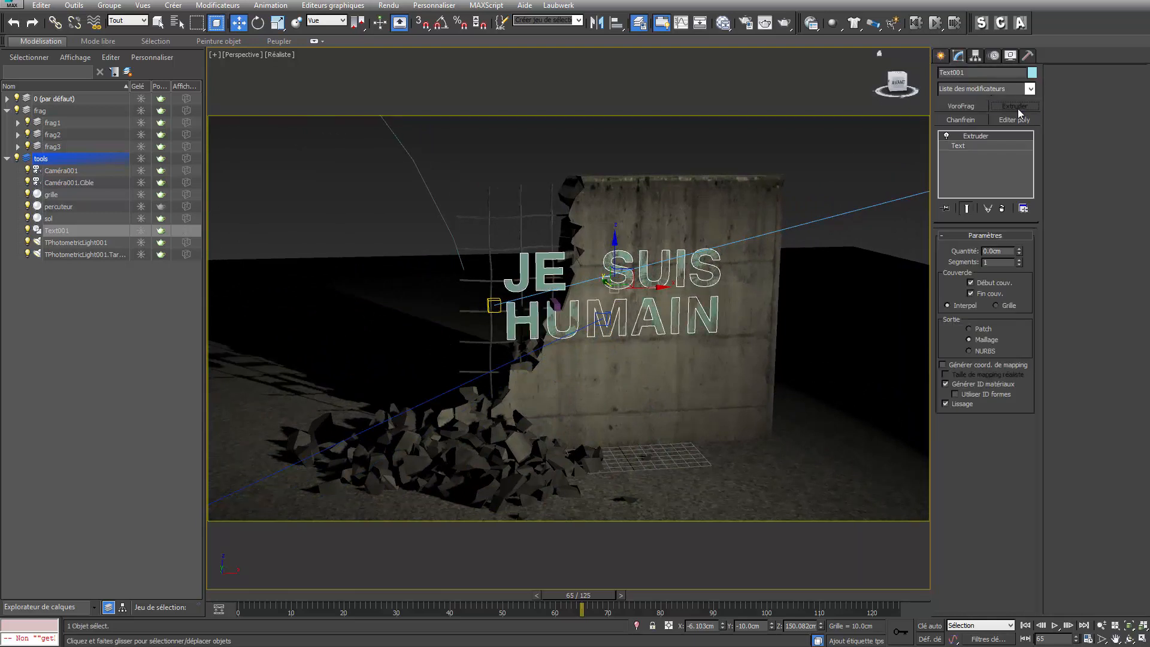
pyautogui.click(1031, 72)
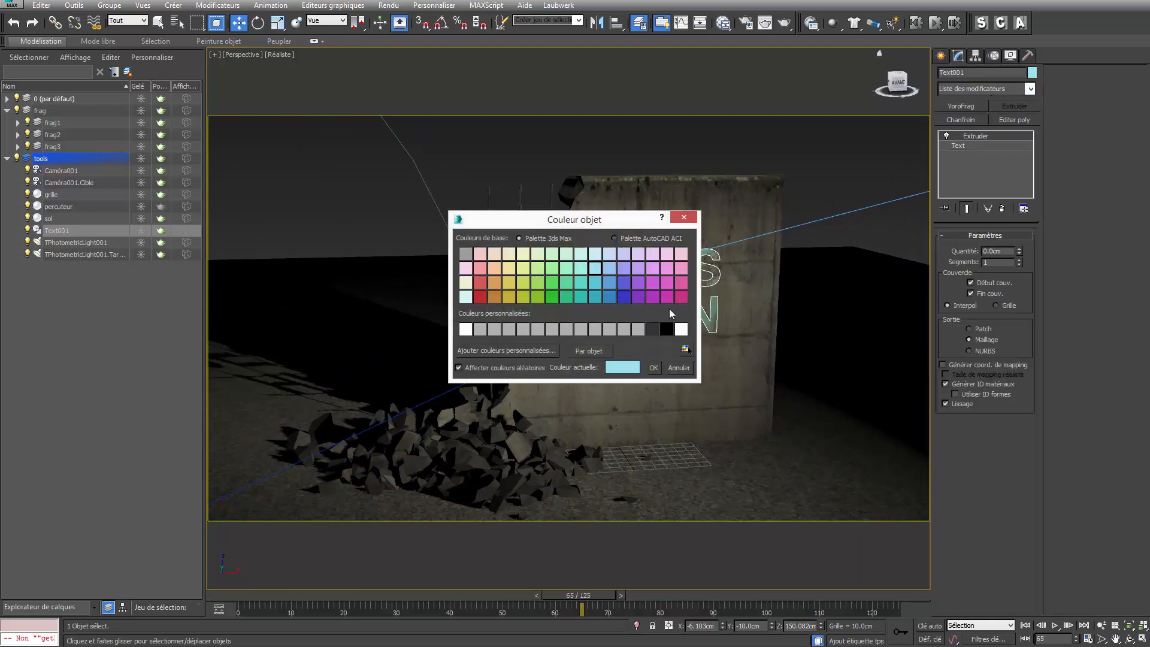
pyautogui.click(684, 330)
pyautogui.click(653, 367)
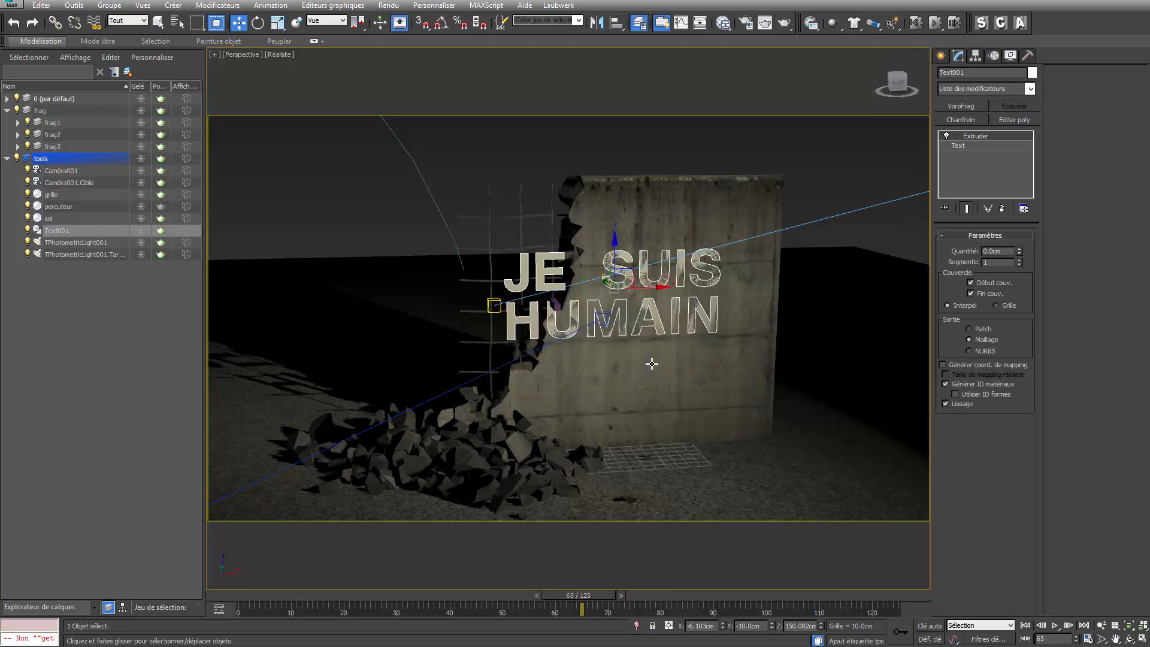
# Set the text's extrusion amount to 10 cm
pyautogui.moveTo(1019, 254); pyautogui.dragTo(1018, 245)
pyautogui.doubleClick(1012, 251)
pyautogui.write('10')
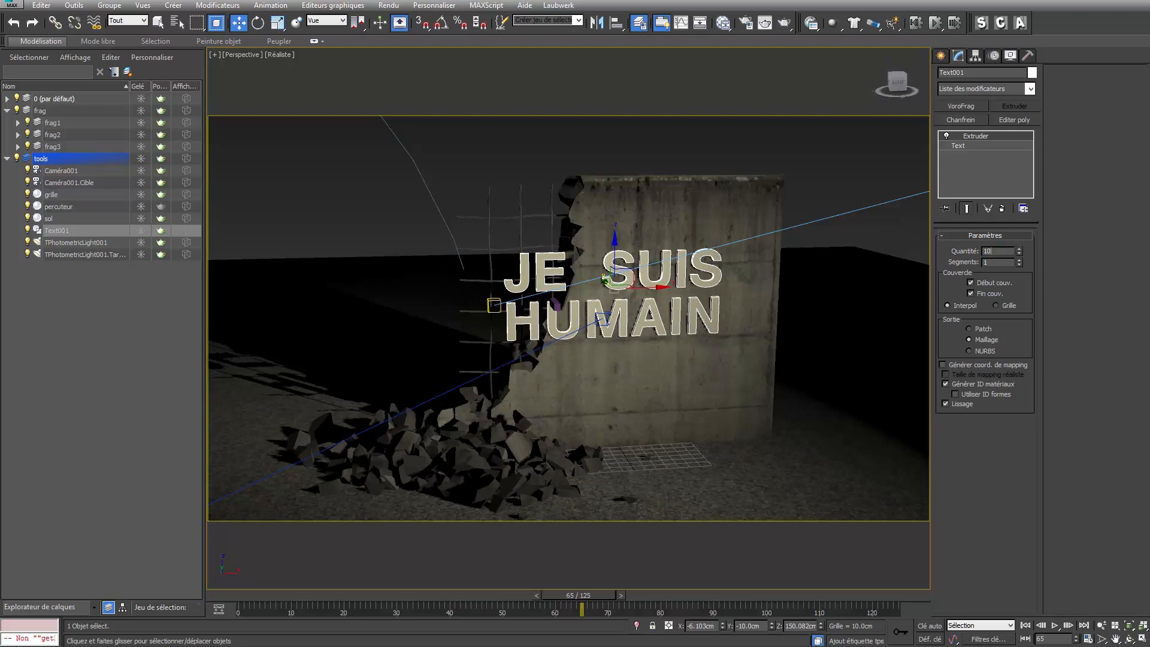
pyautogui.press('Return')
# Reduce the base text's size to 45 cm and its line spacing to about -26.53 cm
pyautogui.keyDown('alt'); pyautogui.moveTo(648, 277); pyautogui.dragTo(761, 199, button='middle'); pyautogui.keyUp('alt')
pyautogui.click(972, 146)
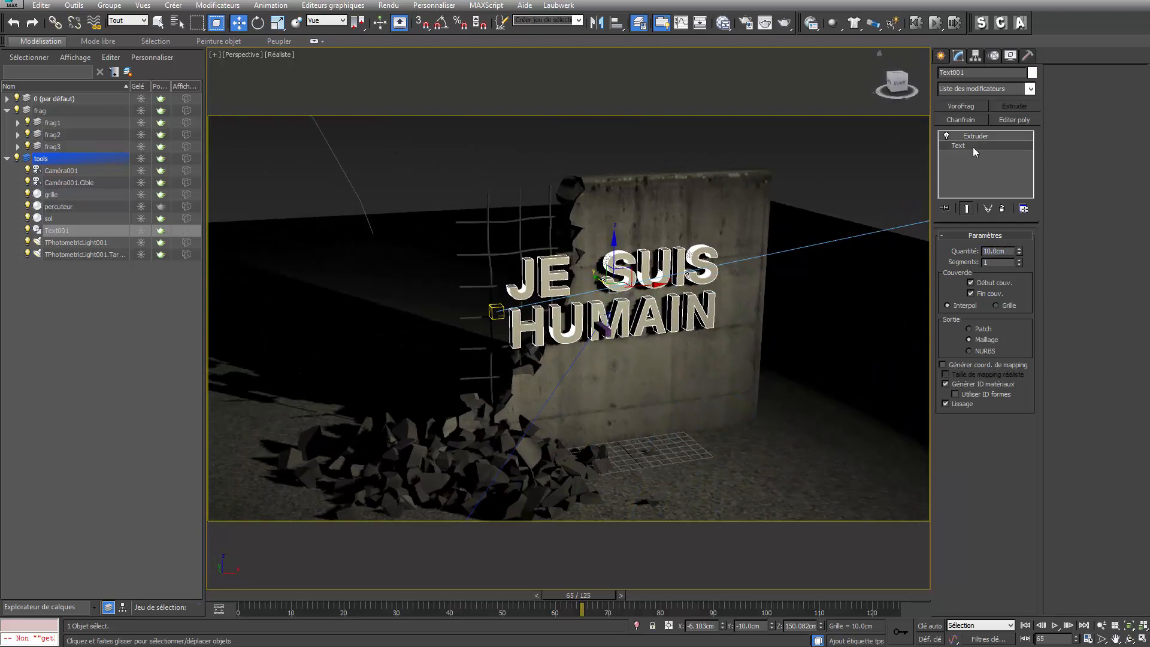
pyautogui.moveTo(1020, 304)
pyautogui.mouseDown()
pyautogui.moveTo(1034, 332)
pyautogui.moveTo(1007, 367)
pyautogui.moveTo(1011, 293)
pyautogui.mouseUp()
# Move the text into the wall's broken opening in line with the lattice, and raise it to the lattice's upper part
pyautogui.keyDown('alt'); pyautogui.moveTo(649, 283); pyautogui.dragTo(590, 279, button='middle'); pyautogui.keyUp('alt')
pyautogui.moveTo(586, 277); pyautogui.dragTo(530, 334)
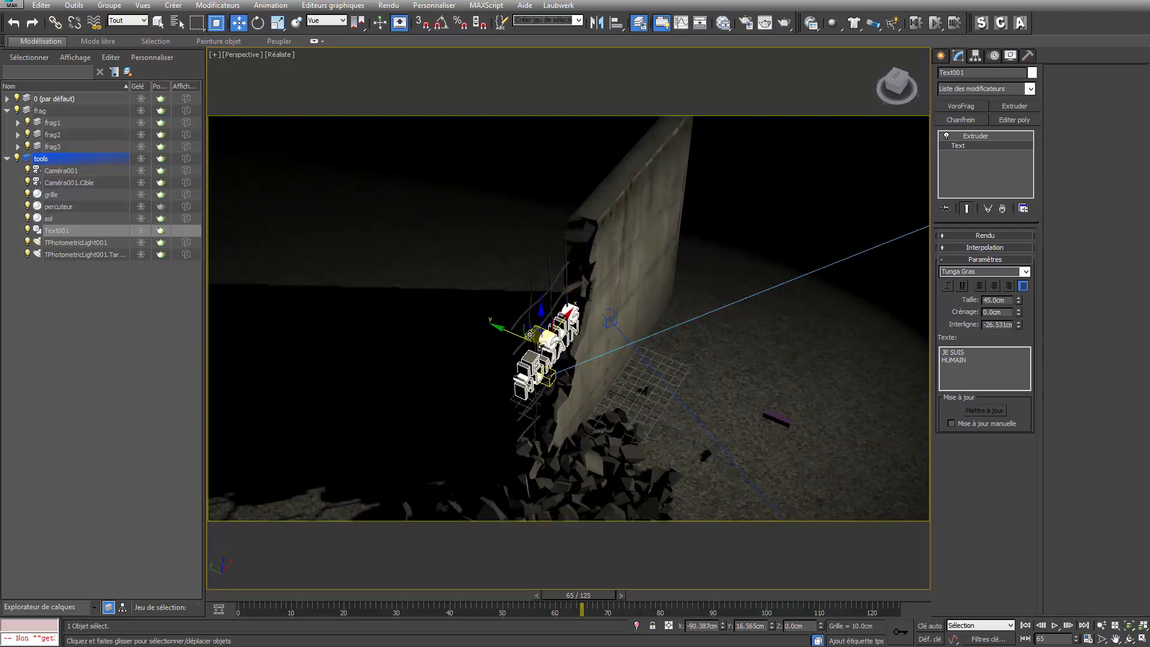
pyautogui.keyDown('alt'); pyautogui.moveTo(535, 294); pyautogui.dragTo(600, 244, button='middle'); pyautogui.keyUp('alt')
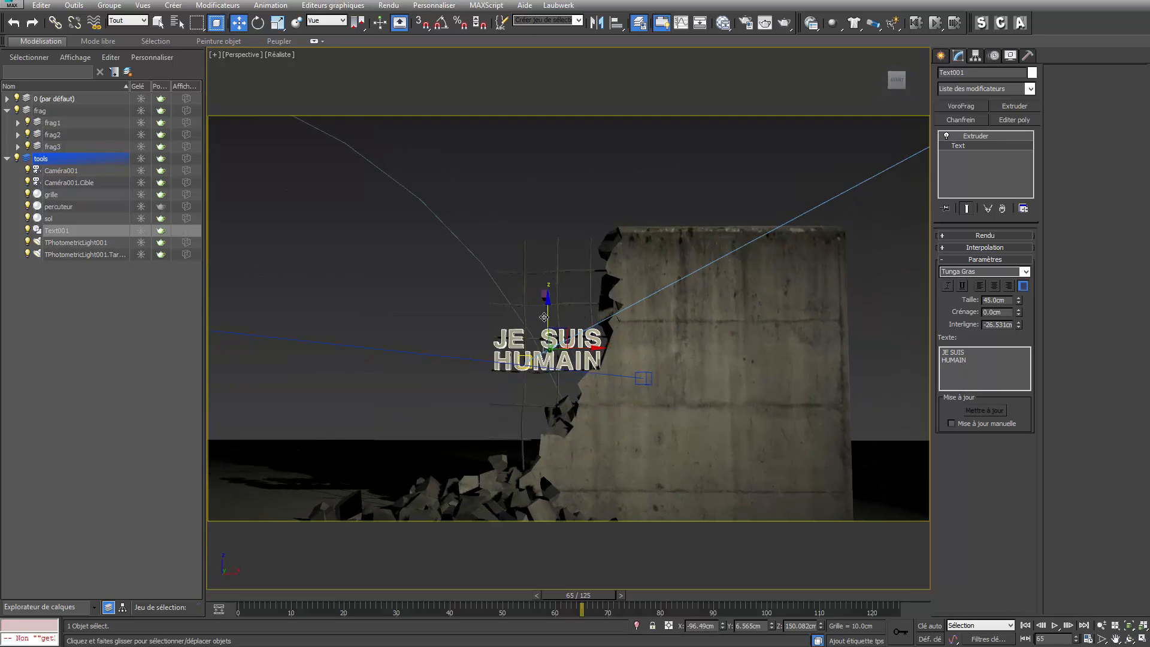
pyautogui.moveTo(543, 303); pyautogui.dragTo(573, 295)
pyautogui.keyDown('alt'); pyautogui.moveTo(573, 295); pyautogui.dragTo(592, 319, button='middle'); pyautogui.keyUp('alt')
# Rotate the text about 2.1° around the Y axis to tilt it slightly
pyautogui.rightClick(592, 319)
pyautogui.click(599, 319)
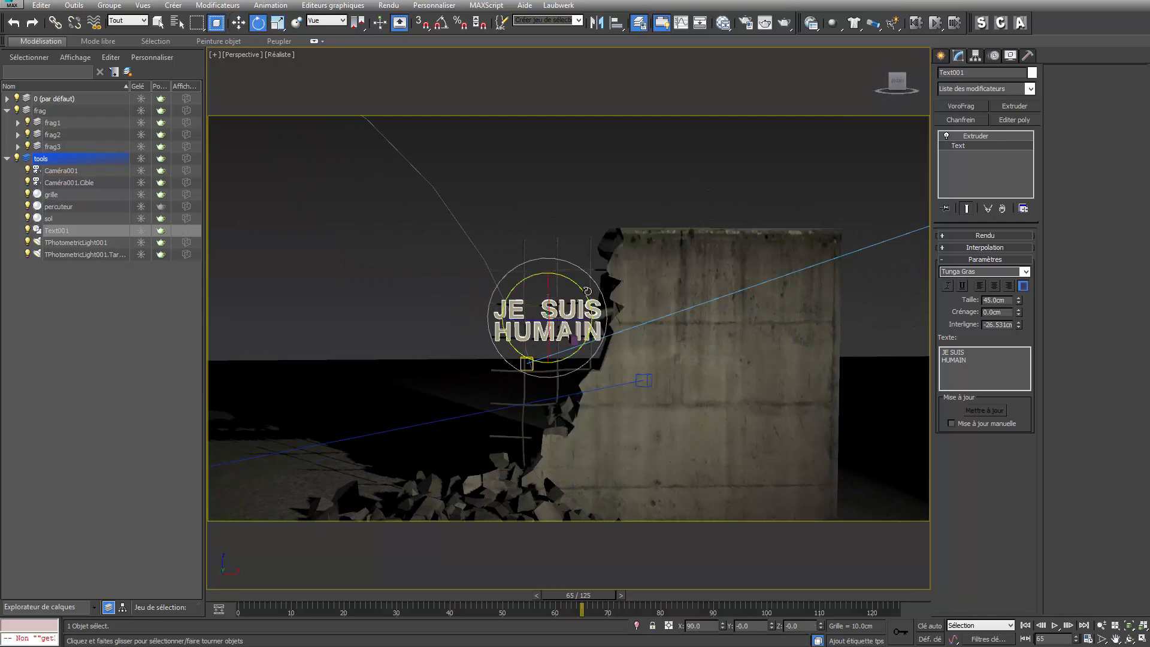
pyautogui.moveTo(585, 291); pyautogui.dragTo(589, 296)
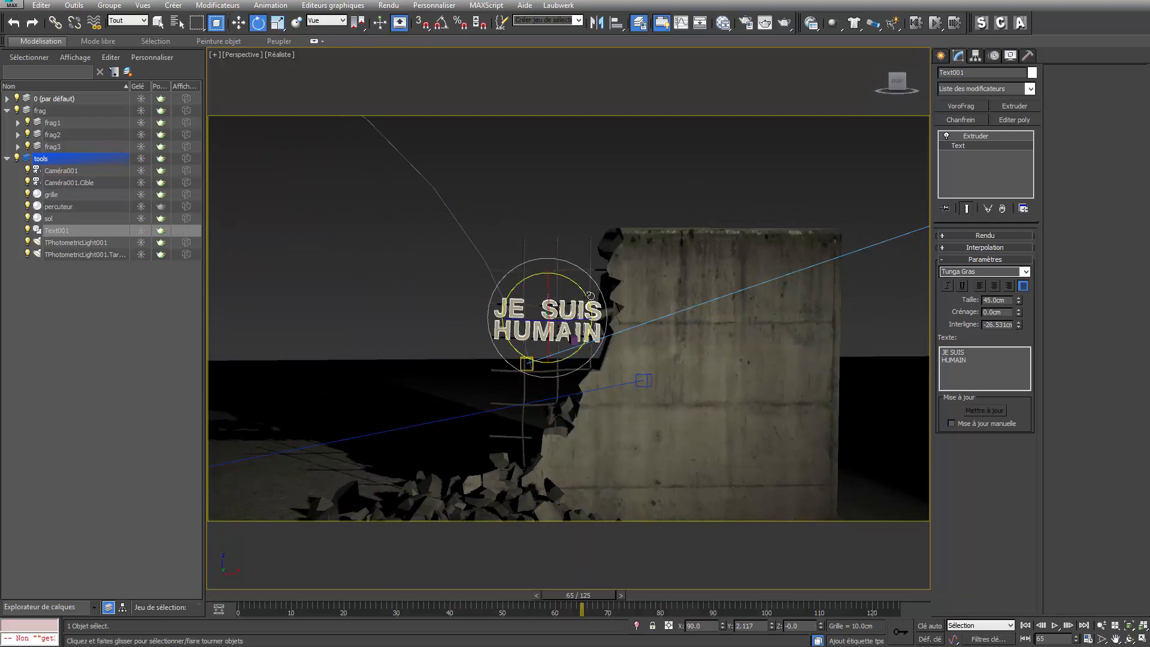
pyautogui.keyDown('alt'); pyautogui.moveTo(589, 296); pyautogui.dragTo(683, 307, button='middle'); pyautogui.keyUp('alt')
# View the scene through Caméra001 and rotate the text about -2.47° around the Y axis
pyautogui.press('c')
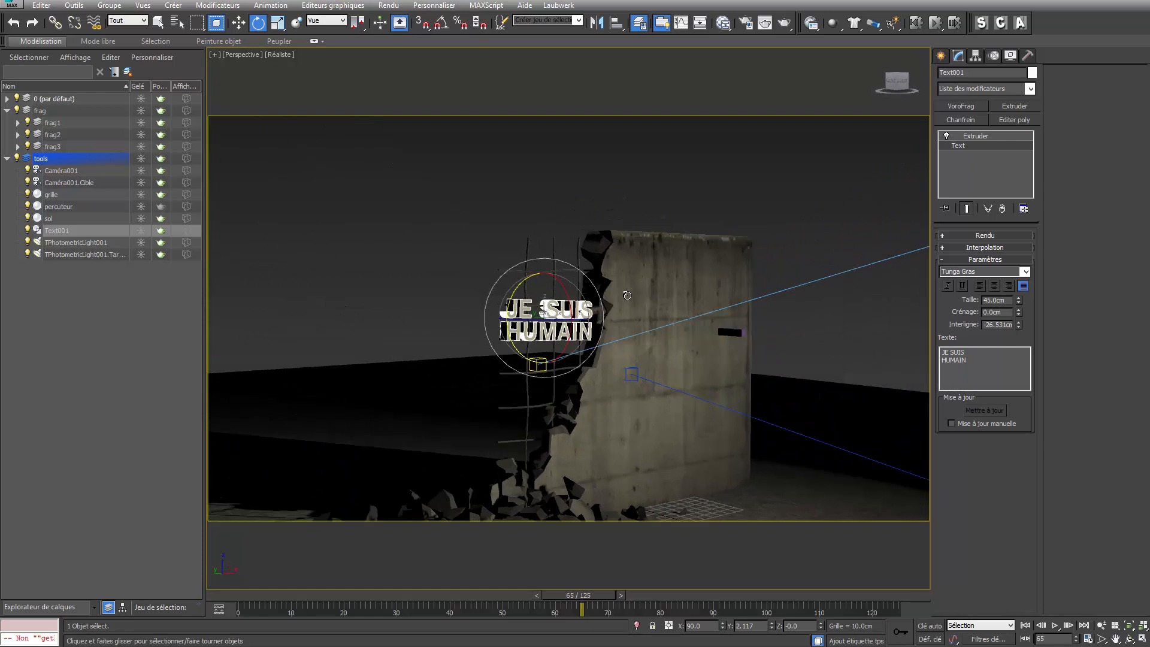
pyautogui.click(349, 223)
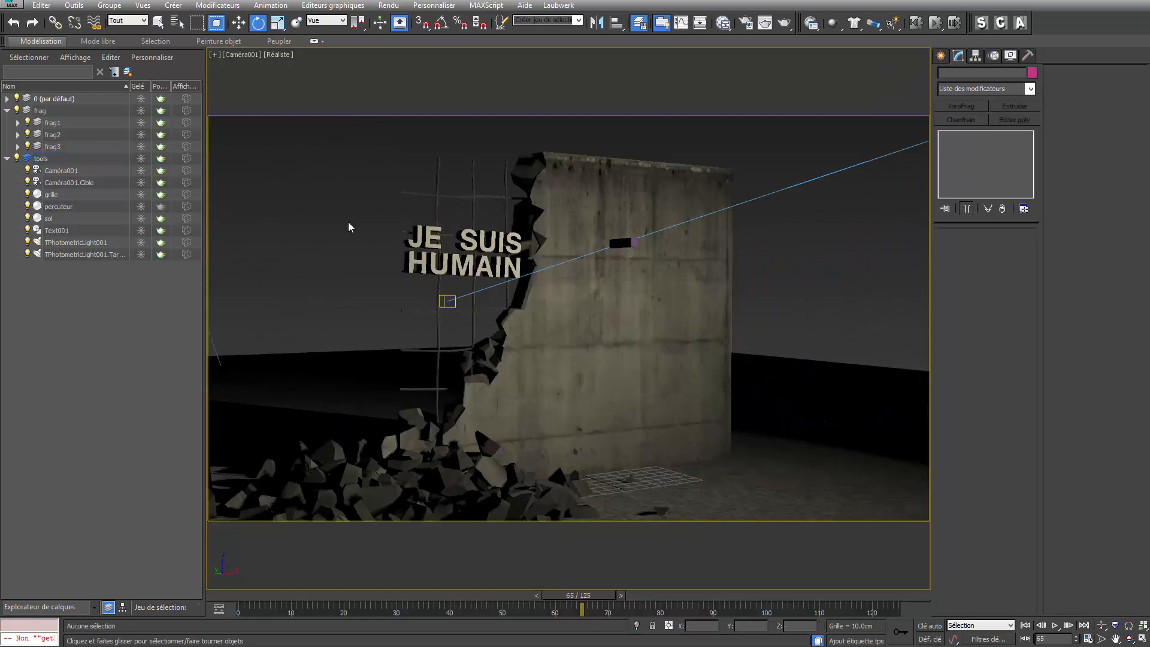
pyautogui.click(426, 240)
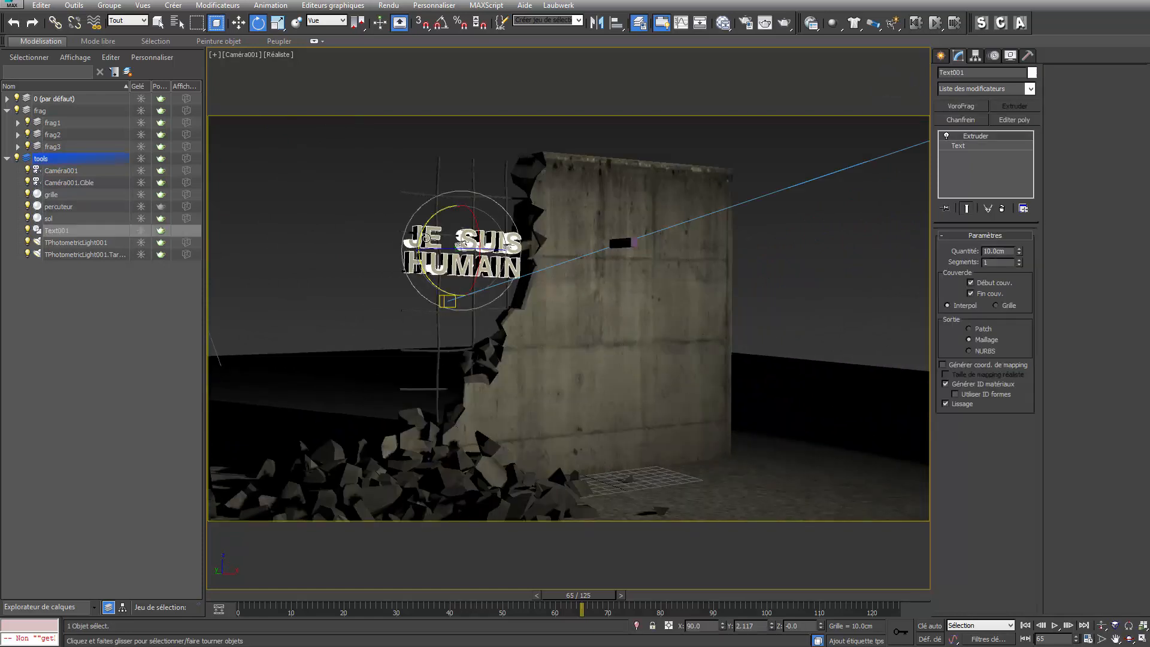
pyautogui.moveTo(437, 213); pyautogui.dragTo(433, 215)
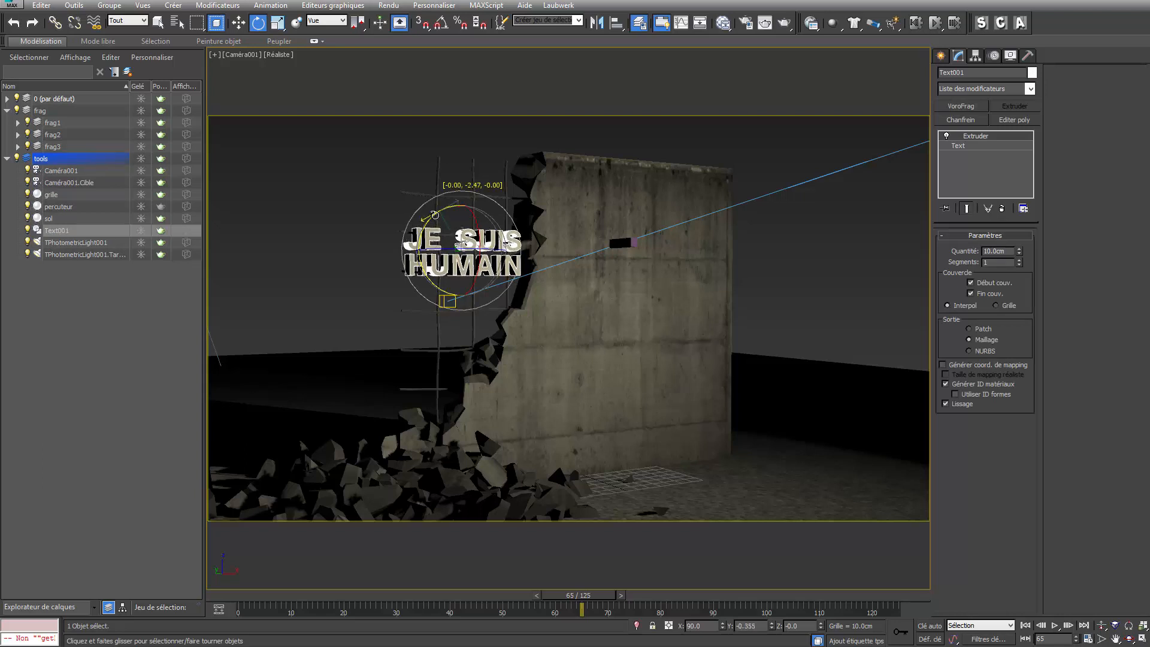
pyautogui.click(355, 211)
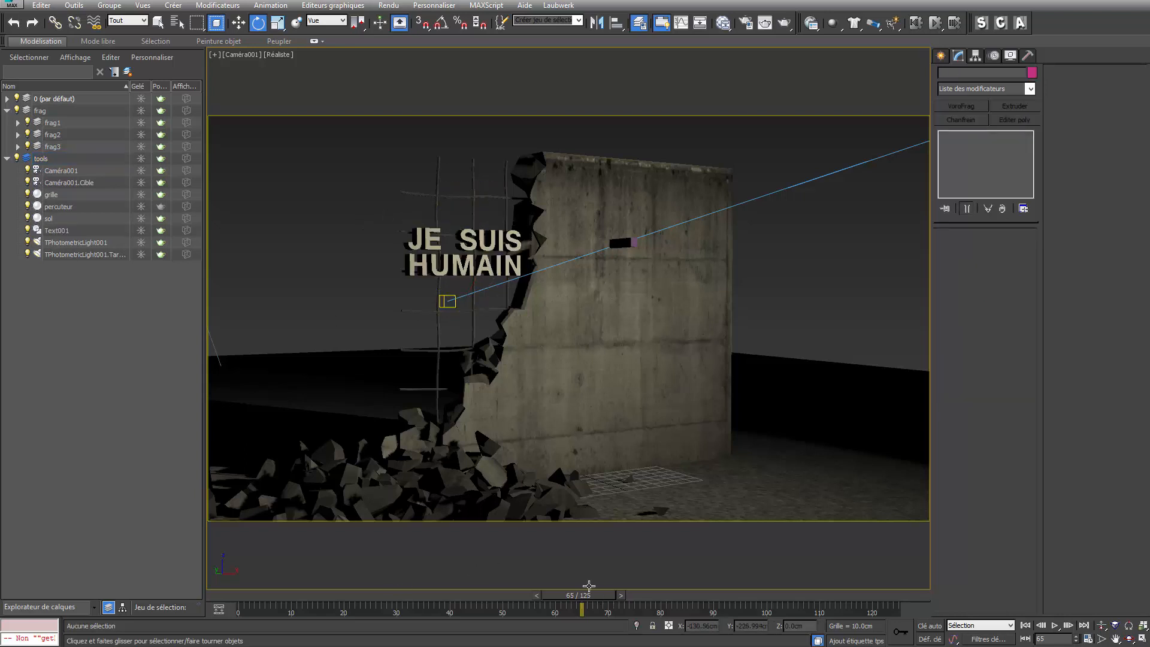
# Scrub the timeline to review the wall's collapse revealing the text and lattice up to about frame 54
pyautogui.moveTo(588, 591); pyautogui.dragTo(119, 595)
pyautogui.moveTo(260, 605); pyautogui.dragTo(525, 595)
pyautogui.press('e')
pyautogui.moveTo(616, 388)
pyautogui.mouseDown(button='middle')
pyautogui.moveTo(668, 383)
pyautogui.moveTo(614, 388)
pyautogui.mouseUp(button='middle')
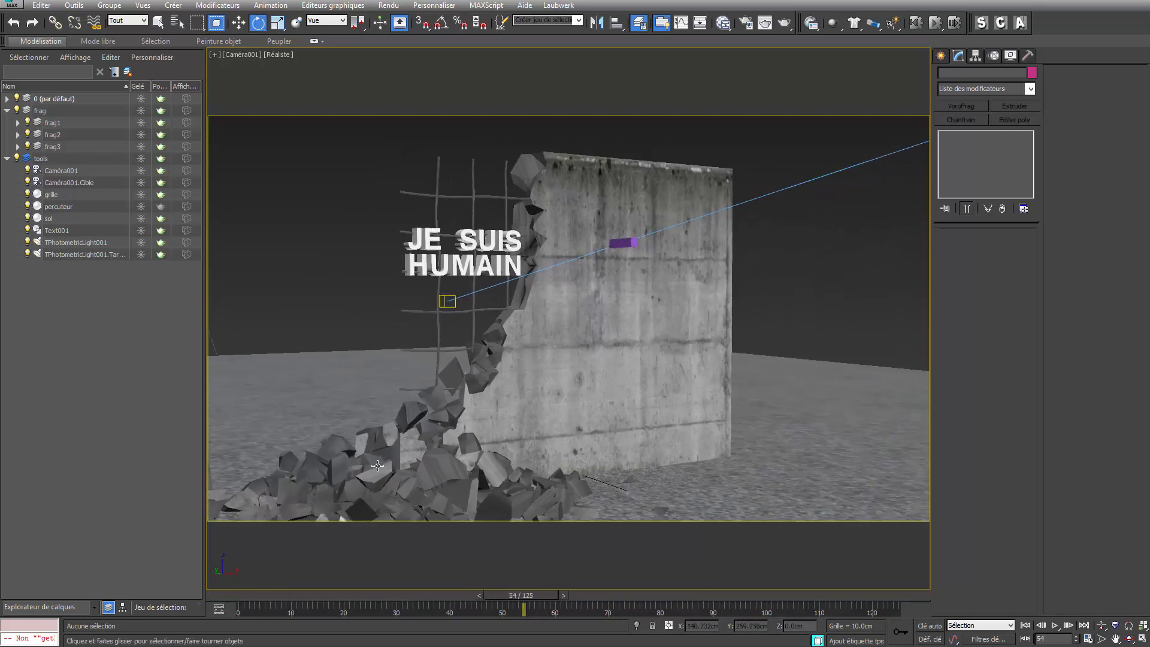
# Return the timeline to frame 0, enable automatic keyframing, and go to frame 125
pyautogui.moveTo(539, 594); pyautogui.dragTo(251, 621)
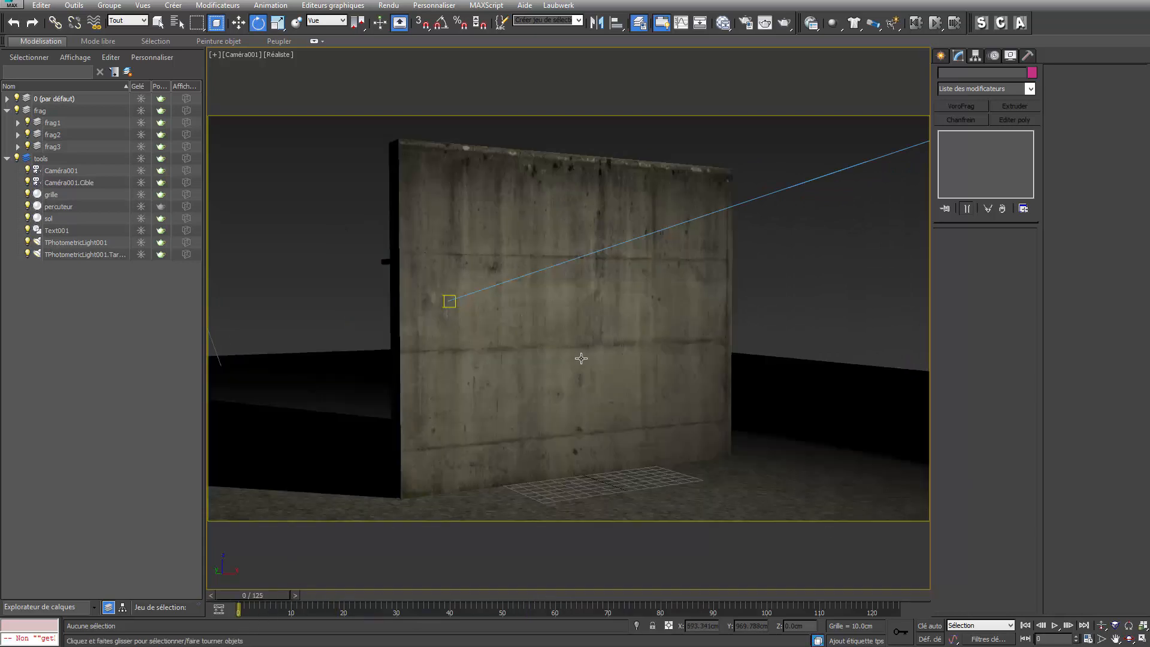
pyautogui.click(929, 626)
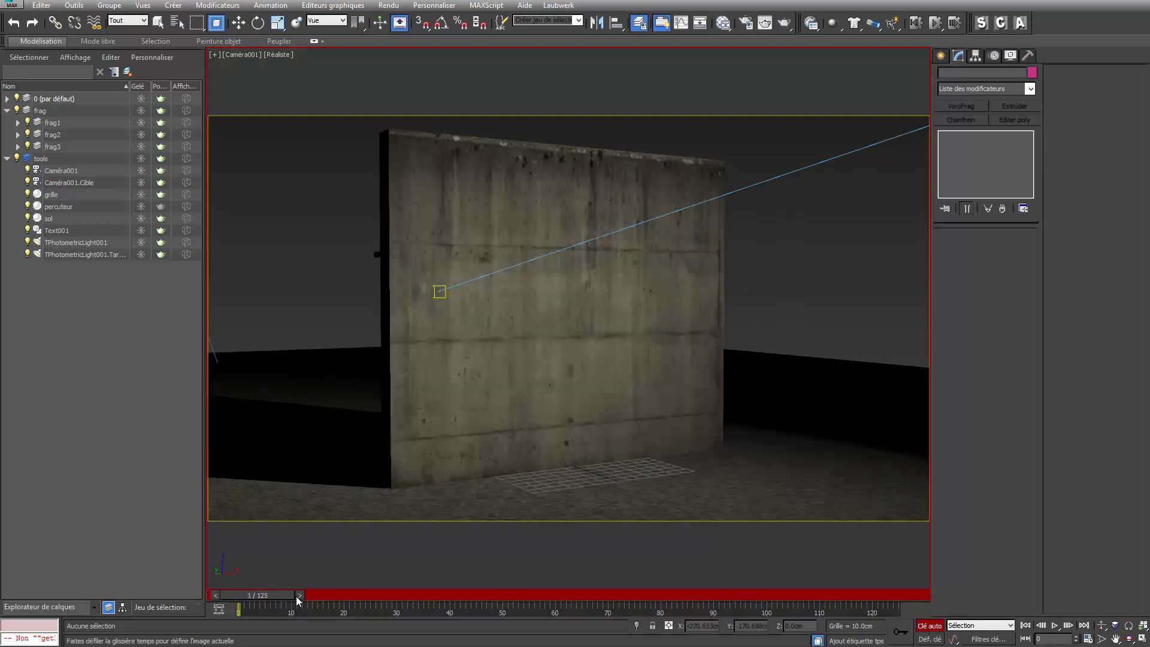
pyautogui.moveTo(251, 596); pyautogui.dragTo(958, 598)
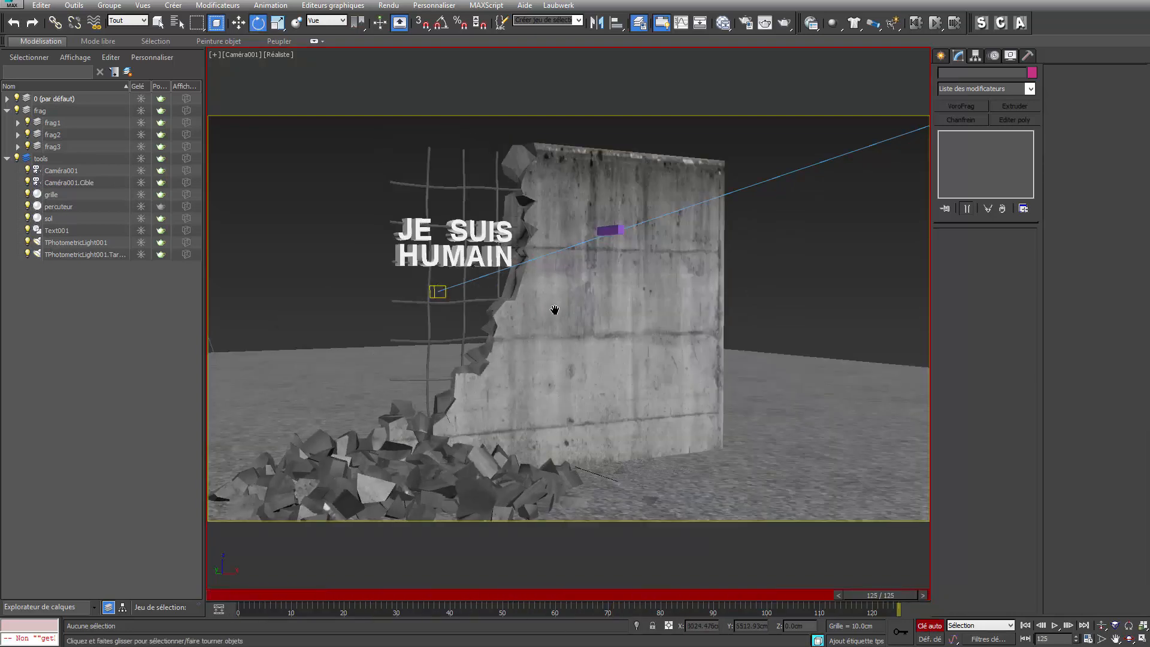
# Pan and dolly Caméra001 closer to the text at frame 125, and scrub back to frame 0 to review the move
pyautogui.moveTo(554, 309); pyautogui.dragTo(621, 324, button='middle')
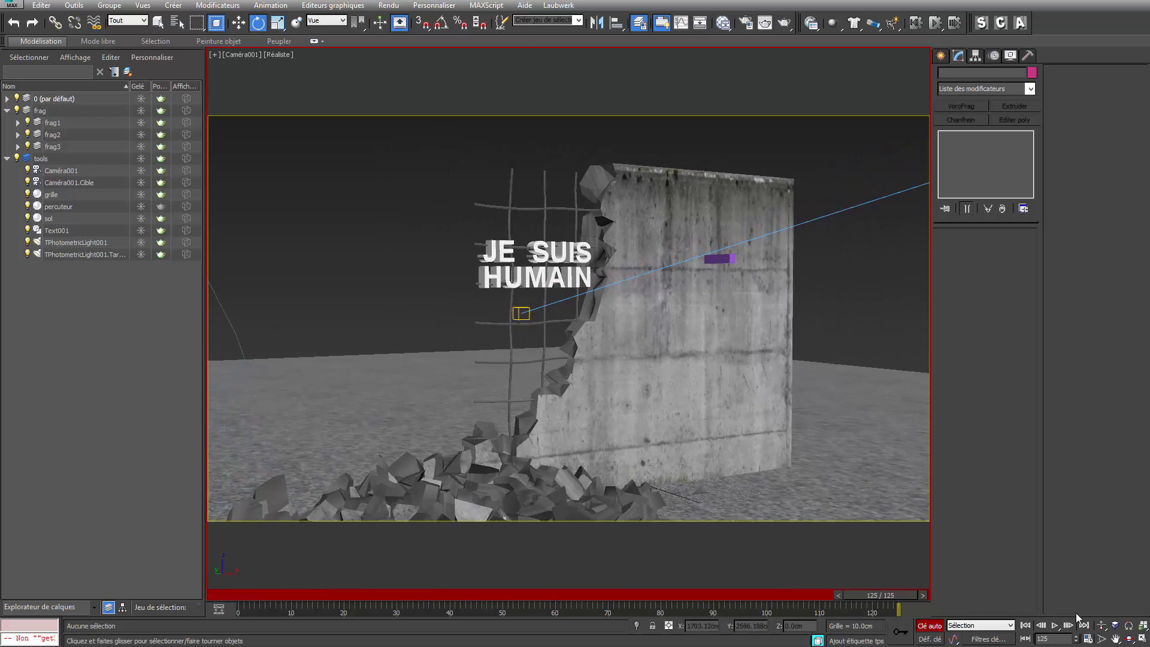
pyautogui.click(1101, 626)
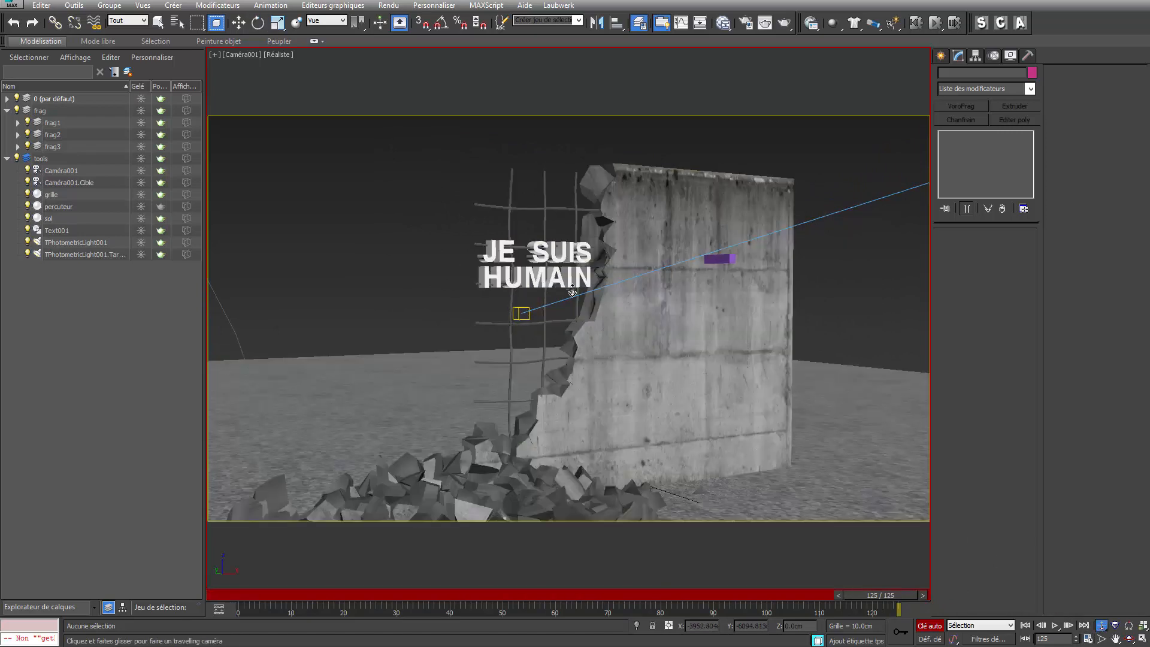
pyautogui.moveTo(571, 290)
pyautogui.mouseDown()
pyautogui.moveTo(554, 304)
pyautogui.moveTo(555, 289)
pyautogui.mouseUp()
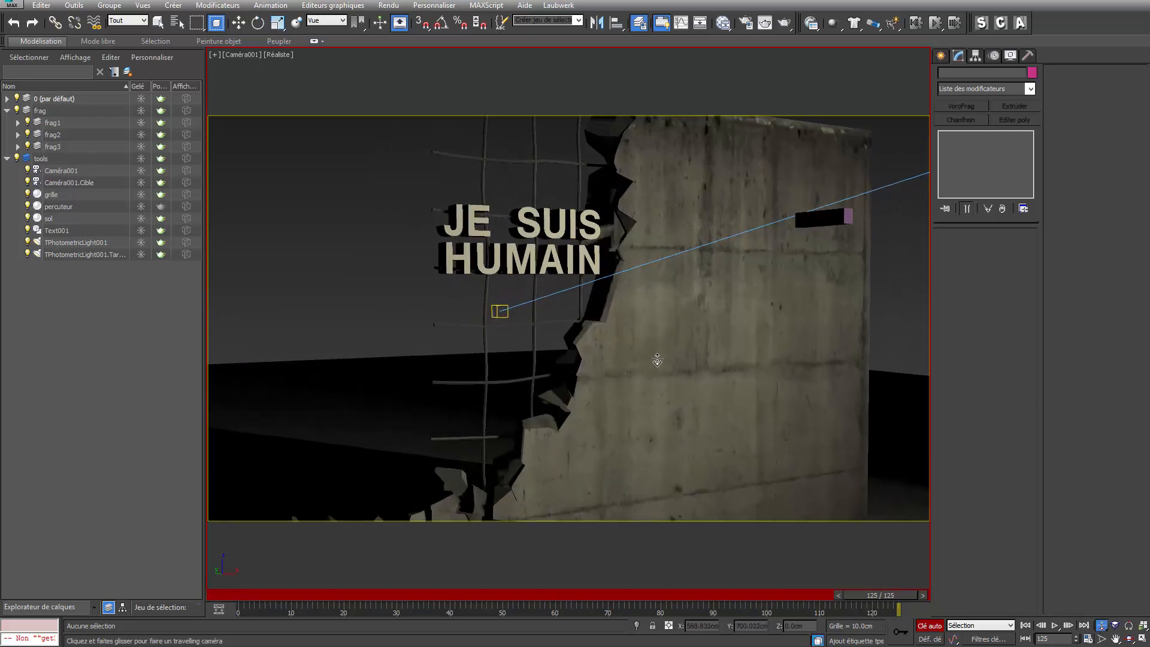
pyautogui.moveTo(601, 333); pyautogui.dragTo(608, 347, button='middle')
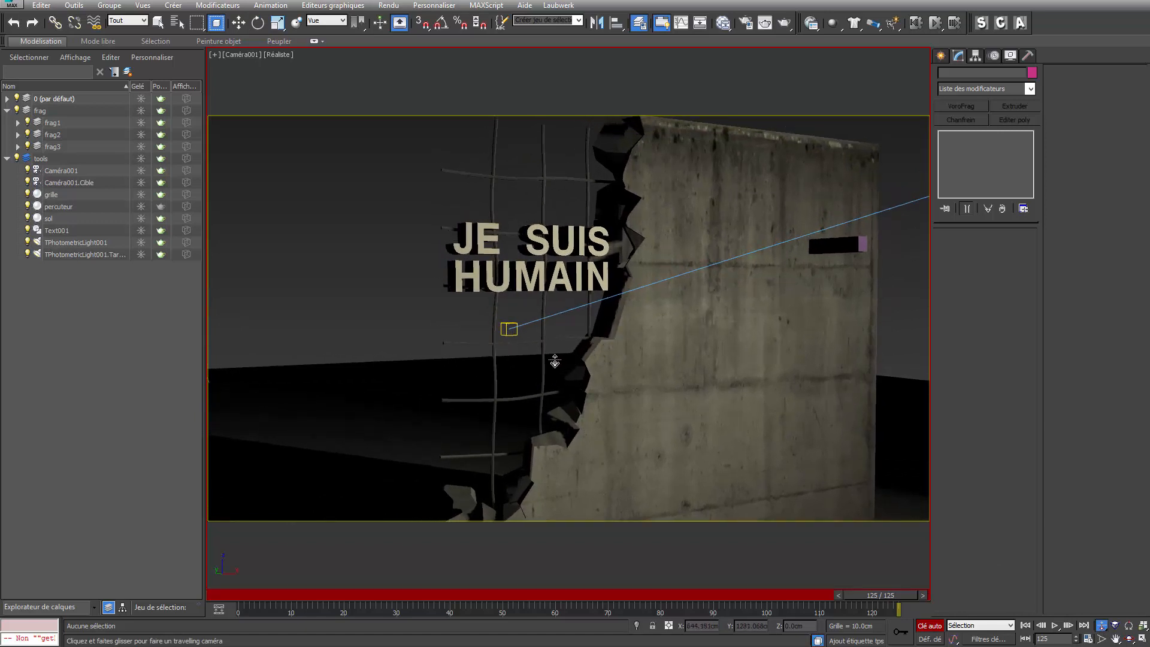
pyautogui.moveTo(572, 376); pyautogui.dragTo(557, 409, button='middle')
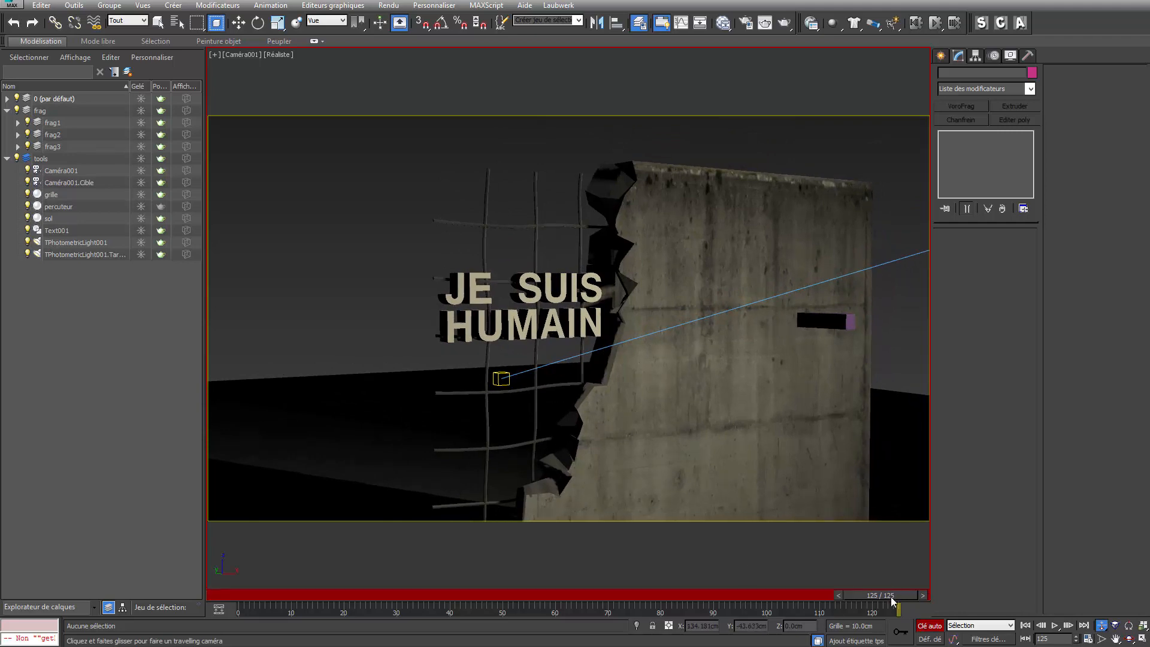
pyautogui.moveTo(889, 595)
pyautogui.mouseDown()
pyautogui.moveTo(602, 599)
pyautogui.moveTo(488, 617)
pyautogui.moveTo(149, 629)
pyautogui.moveTo(523, 608)
pyautogui.moveTo(898, 608)
pyautogui.mouseUp()
pyautogui.moveTo(582, 295); pyautogui.dragTo(579, 357)
pyautogui.moveTo(885, 591); pyautogui.dragTo(2, 609)
pyautogui.moveTo(196, 594); pyautogui.dragTo(220, 616)
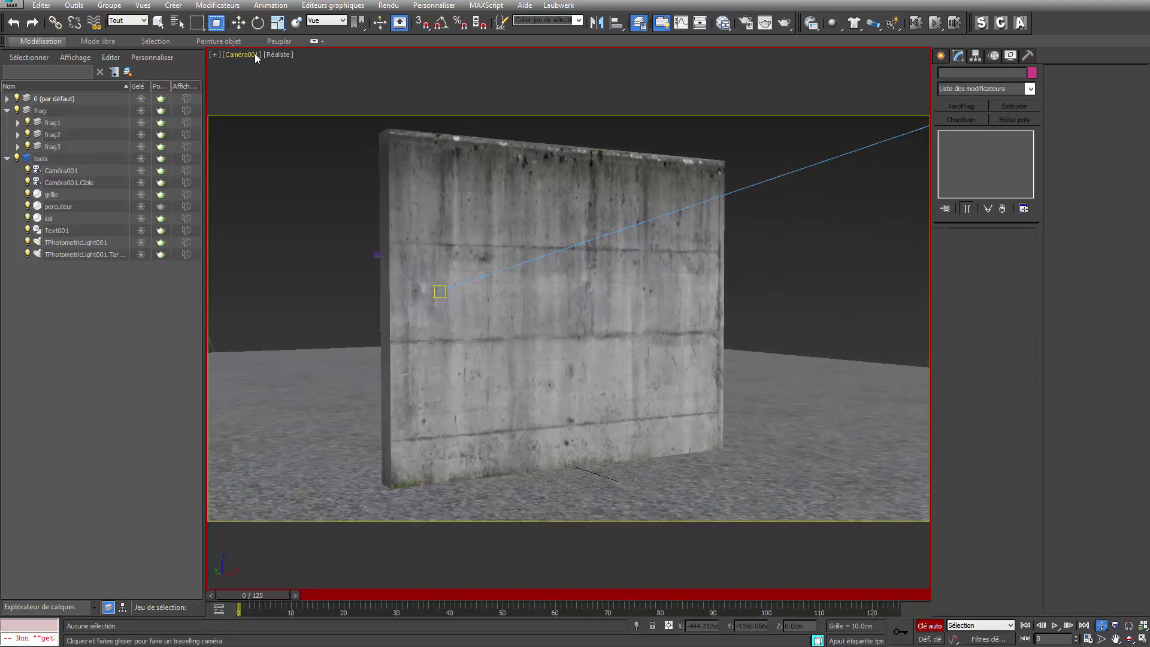
# Select Caméra001 and then its target, and delete their camera-move keys at frame 125
pyautogui.click(254, 53)
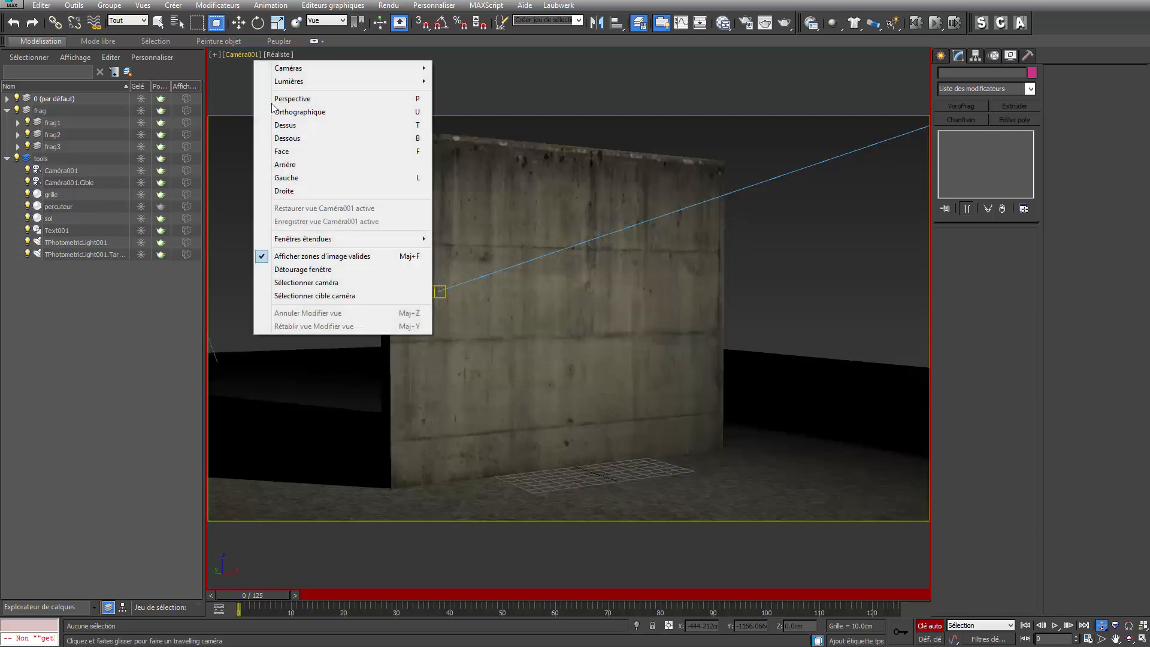
pyautogui.click(323, 283)
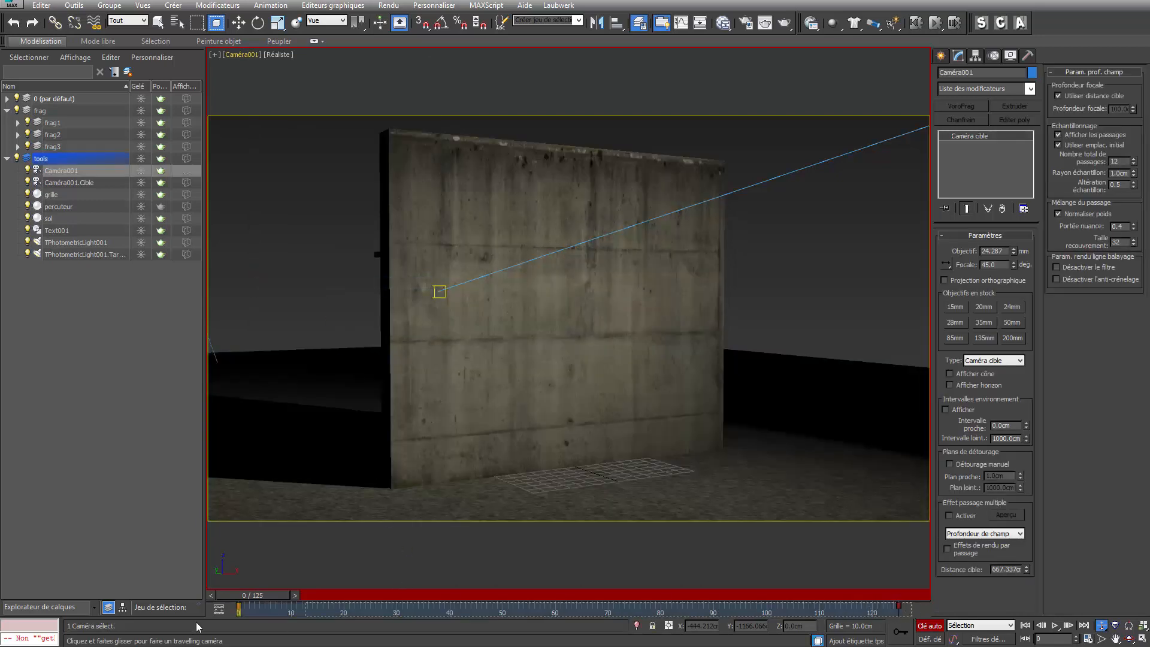
pyautogui.moveTo(569, 318); pyautogui.dragTo(569, 320)
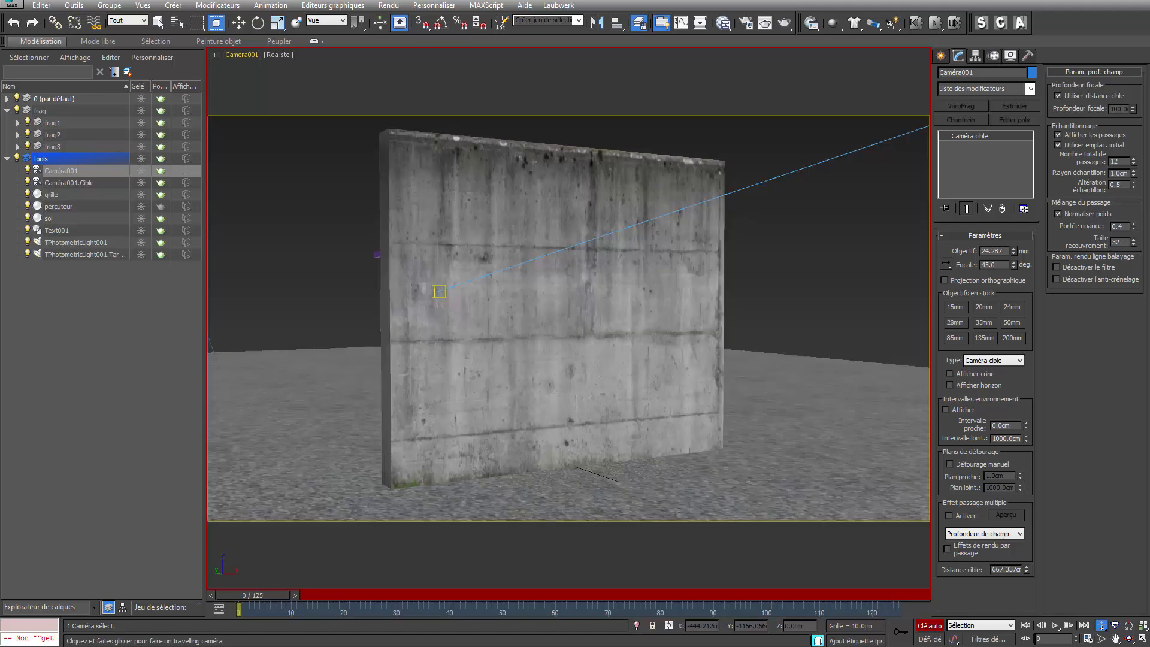
pyautogui.moveTo(253, 595); pyautogui.dragTo(975, 599)
pyautogui.click(238, 56)
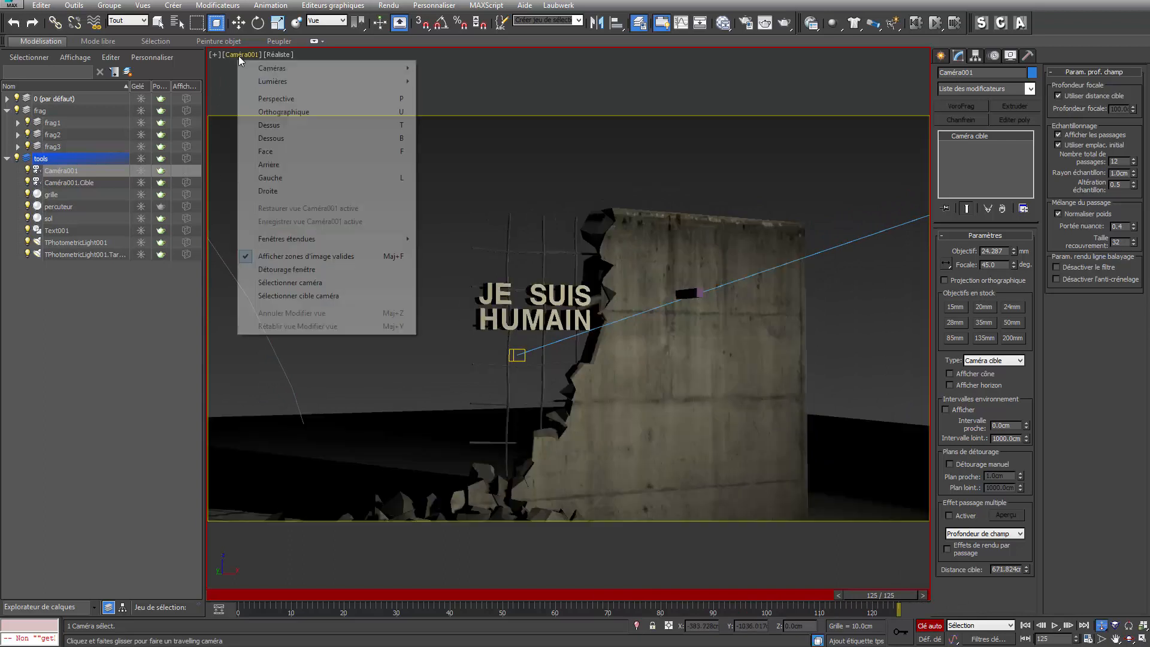
pyautogui.click(302, 297)
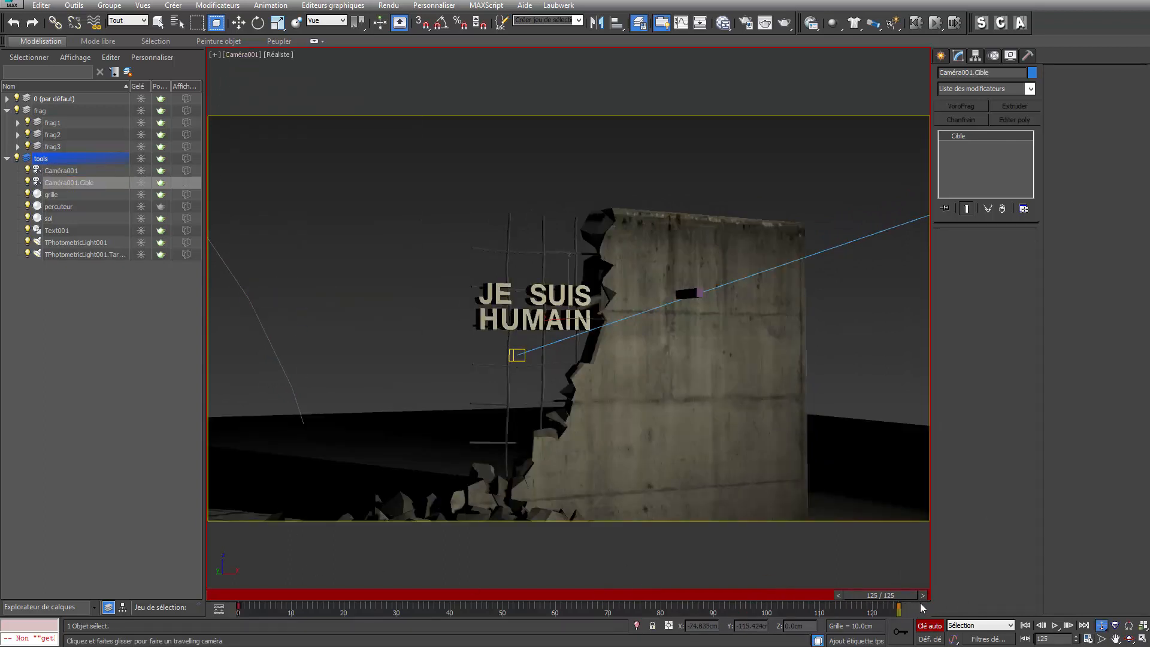
pyautogui.press('Delete')
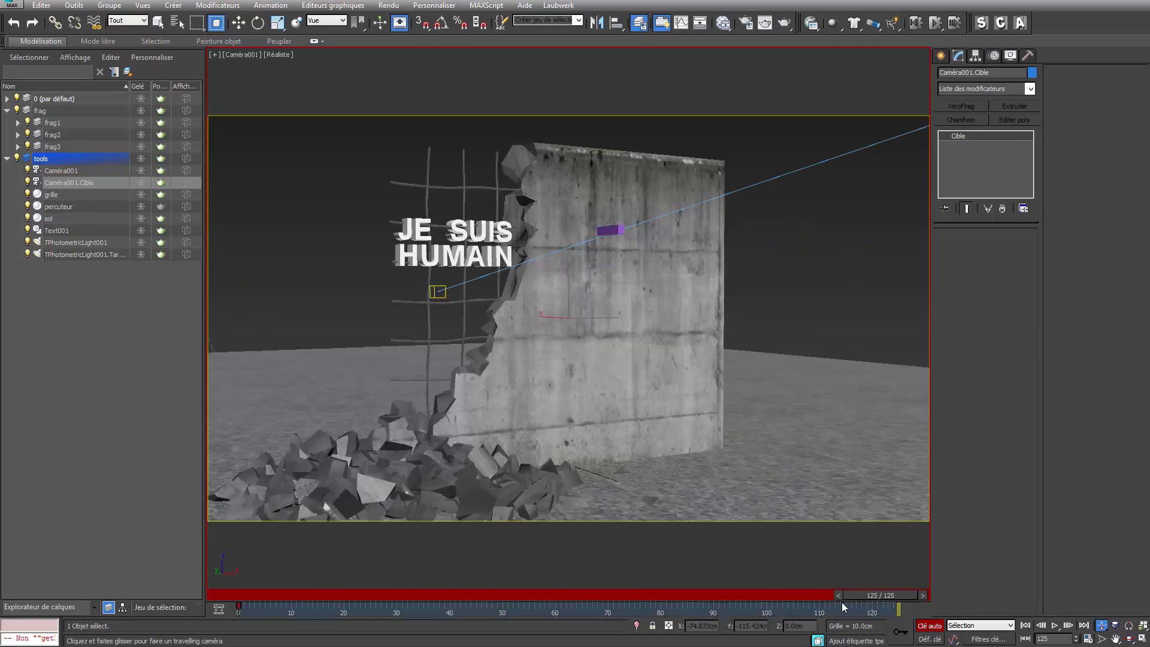
# Pan Caméra001 at frame 125 to bring the text nearer the centre, orbit it around the wall, and scrub to check the move
pyautogui.moveTo(549, 311); pyautogui.dragTo(592, 333)
pyautogui.moveTo(890, 597)
pyautogui.mouseDown()
pyautogui.moveTo(266, 580)
pyautogui.moveTo(300, 595)
pyautogui.moveTo(796, 619)
pyautogui.moveTo(992, 609)
pyautogui.mouseUp()
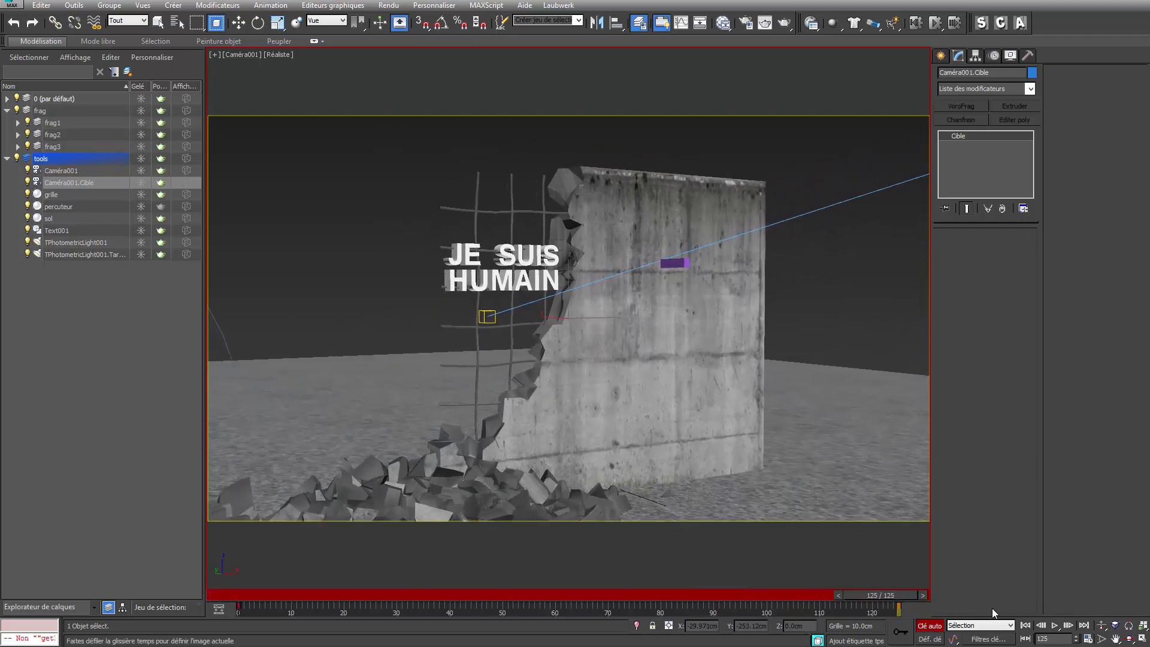
pyautogui.click(1129, 640)
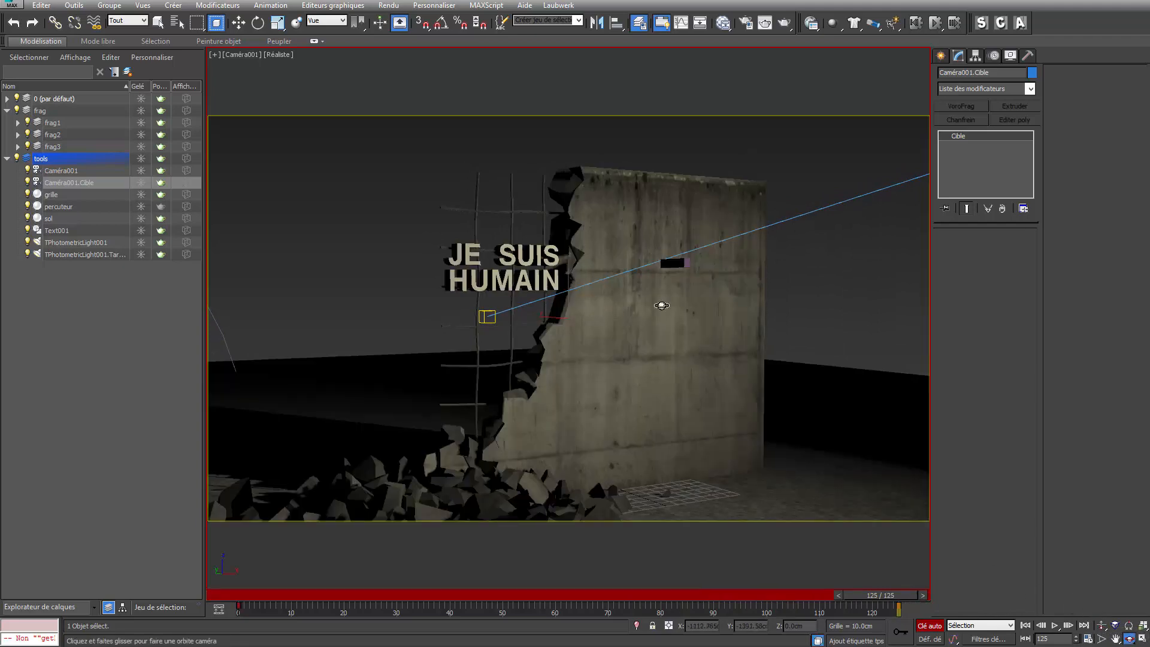
pyautogui.moveTo(663, 305); pyautogui.dragTo(626, 351)
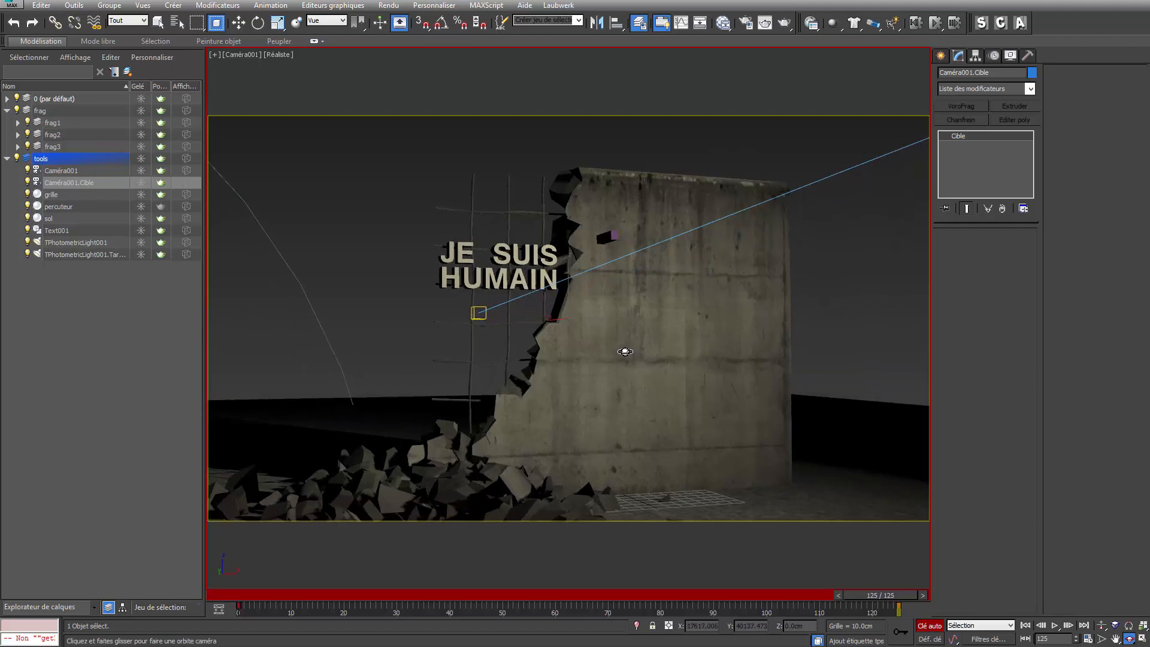
pyautogui.moveTo(881, 602)
pyautogui.mouseDown()
pyautogui.moveTo(142, 621)
pyautogui.moveTo(899, 617)
pyautogui.mouseUp()
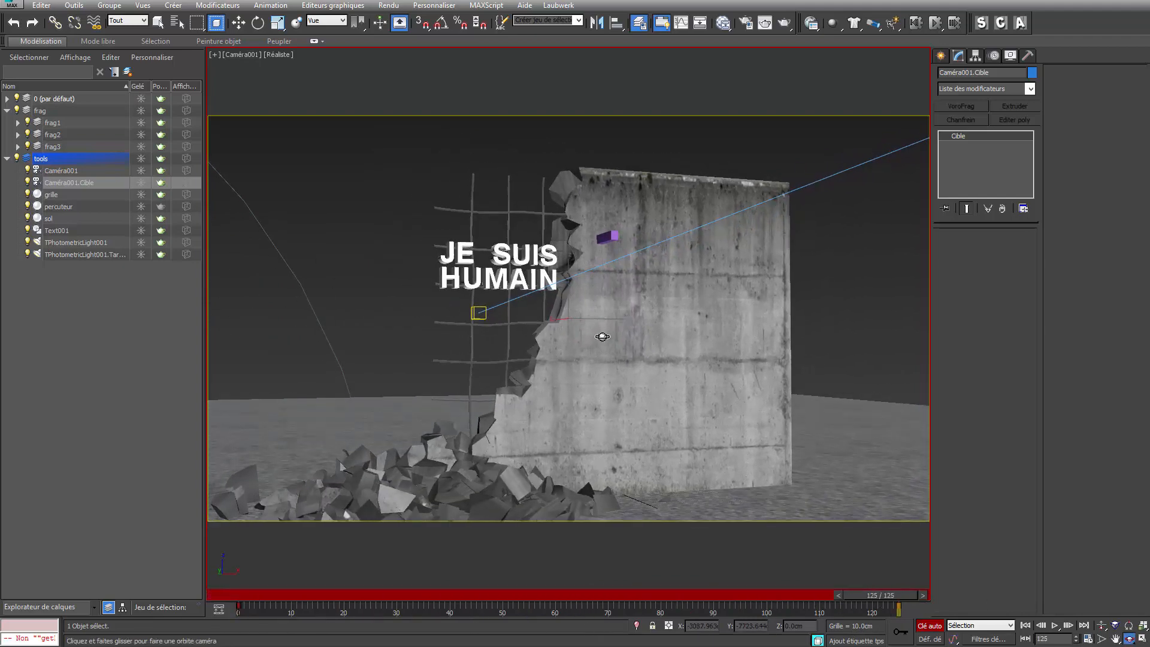
# Pan and orbit Caméra001 to a lower viewpoint at frame 125, review the move, and turn off automatic keyframing
pyautogui.moveTo(608, 334); pyautogui.dragTo(620, 342)
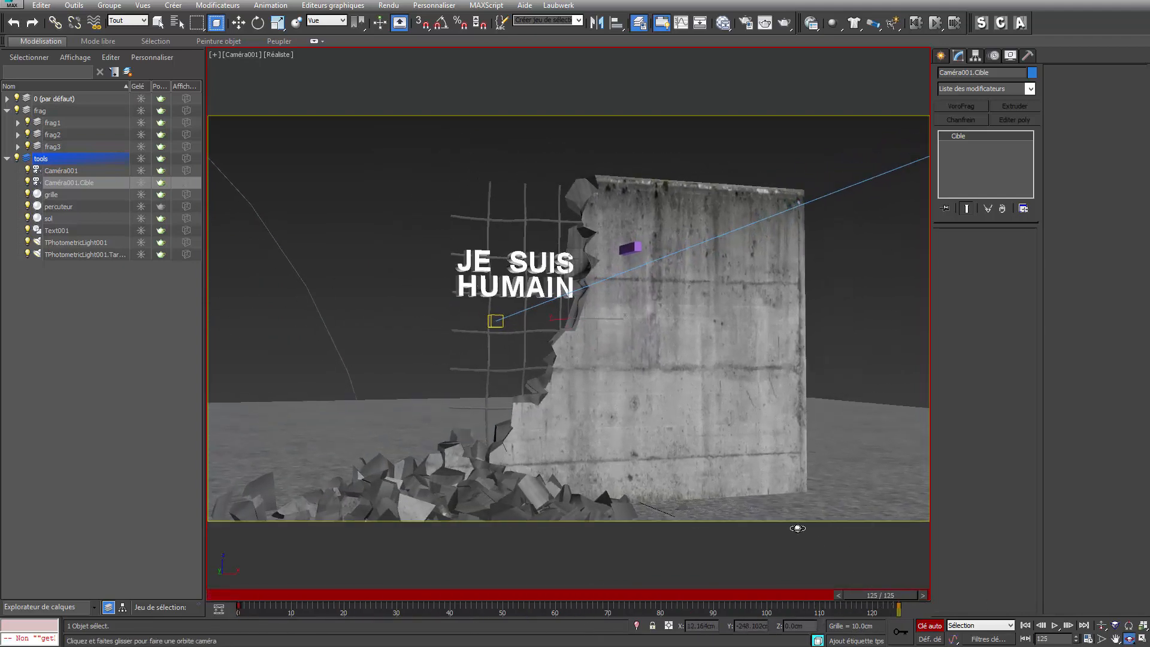
pyautogui.moveTo(770, 477); pyautogui.dragTo(714, 452)
pyautogui.moveTo(714, 452); pyautogui.dragTo(716, 462, button='middle')
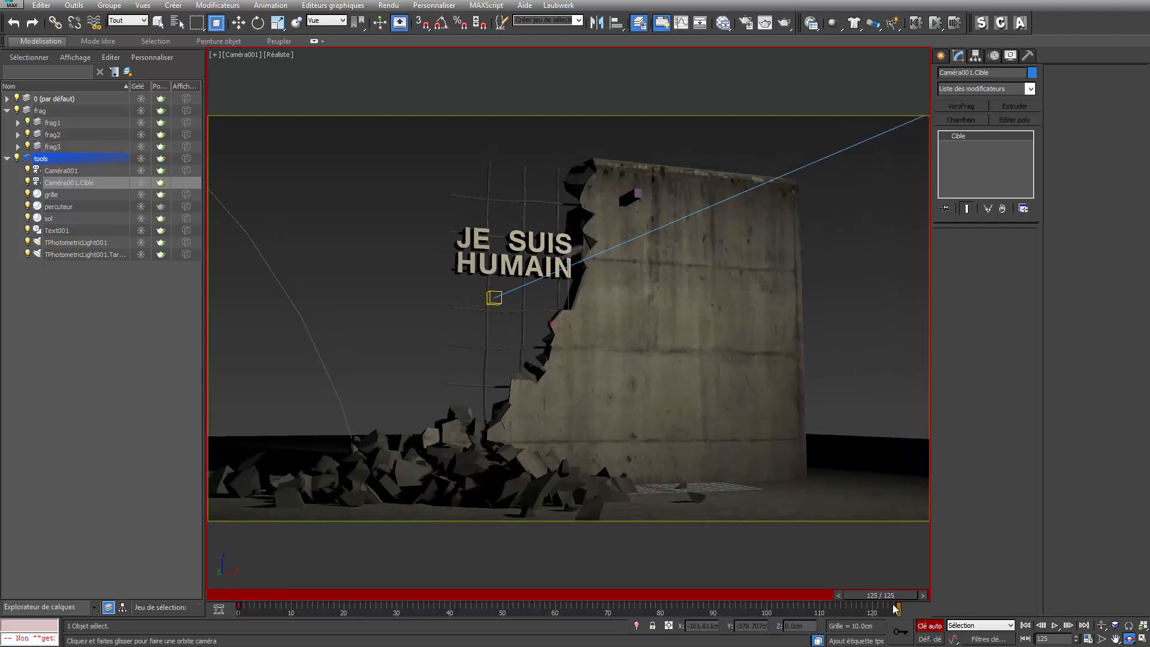
pyautogui.moveTo(891, 591); pyautogui.dragTo(934, 563)
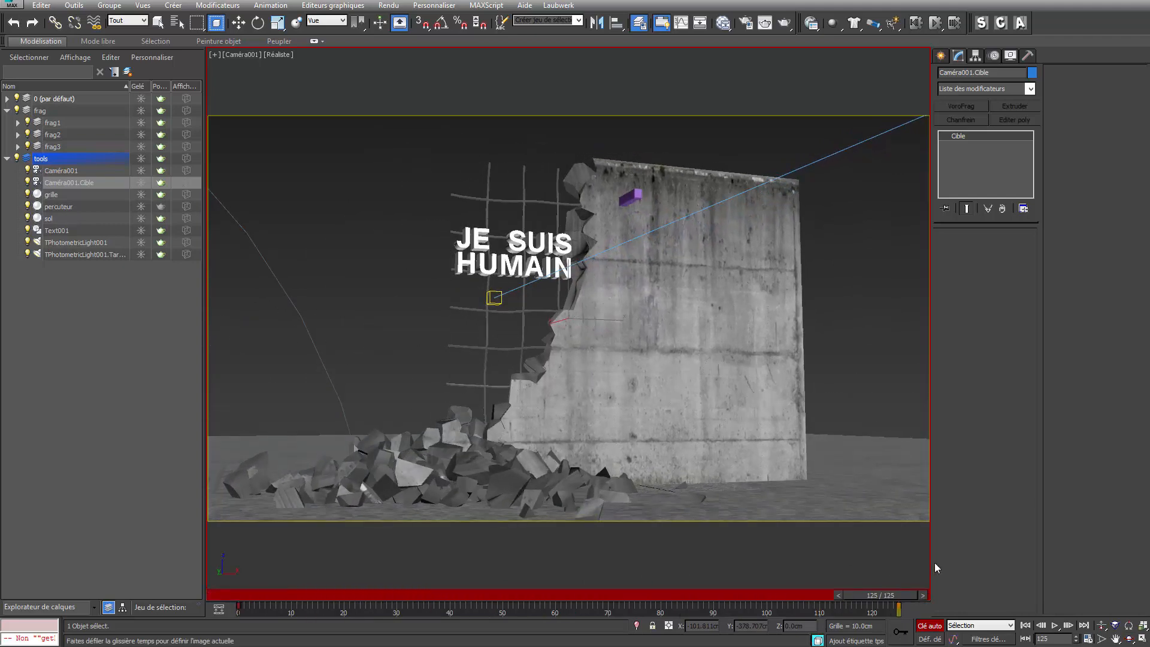
pyautogui.click(1128, 639)
pyautogui.click(944, 626)
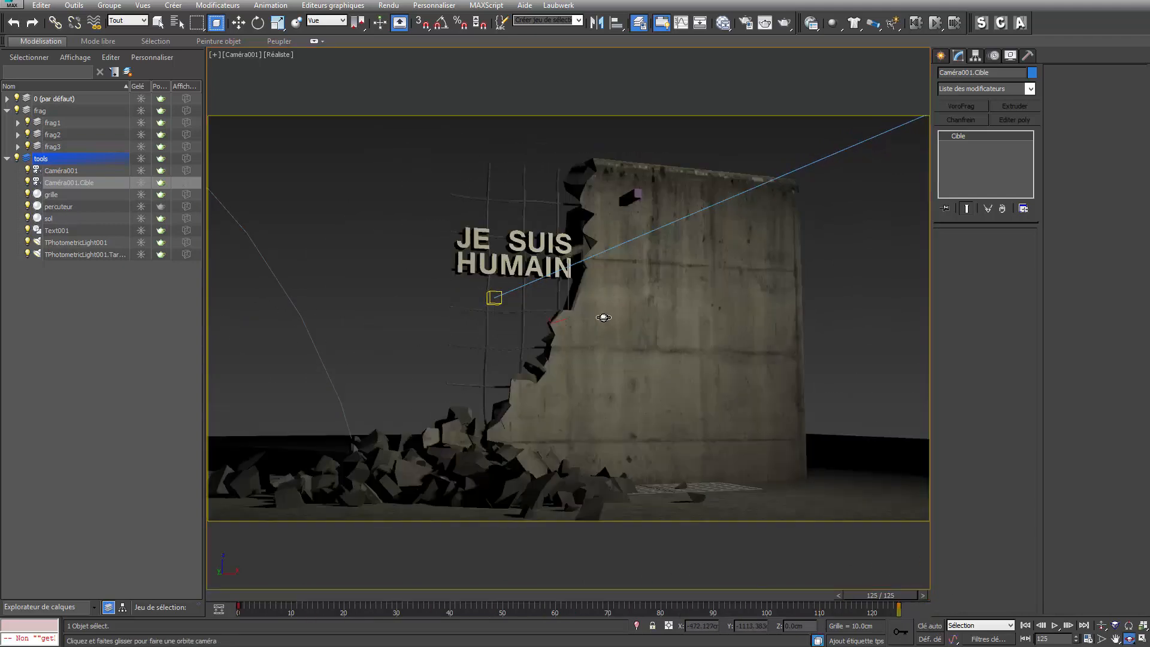
pyautogui.press('e')
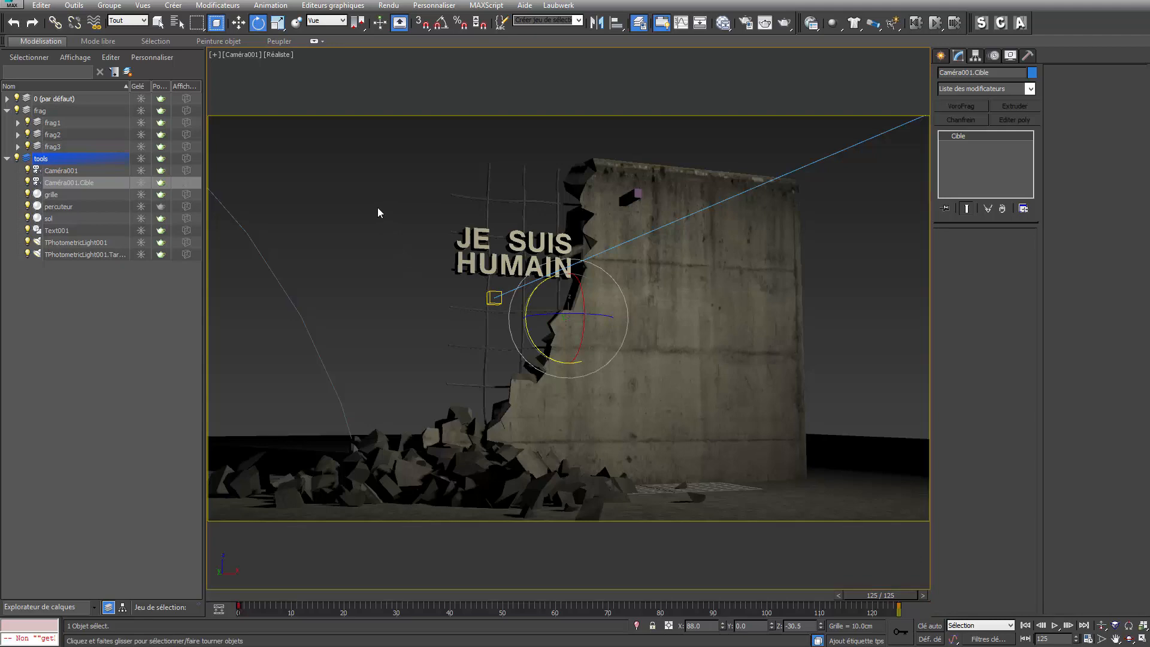
# Save the scene as aba-s5-p5-01 in the Saison5 folder
pyautogui.hotkey('ctrl', 's')
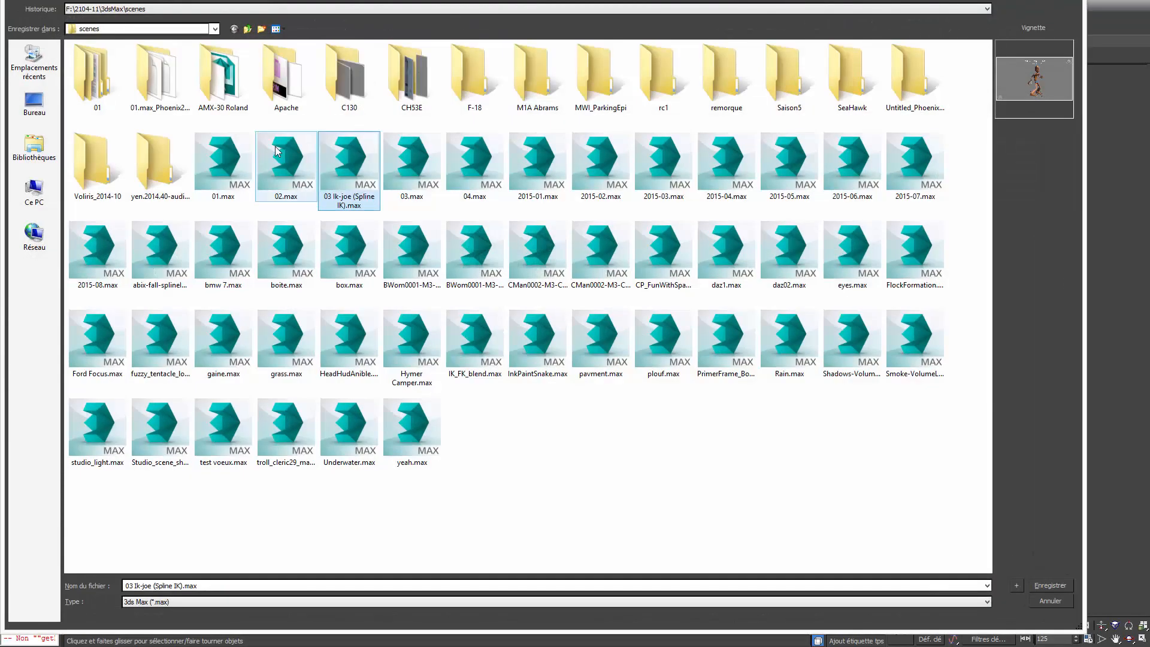
pyautogui.doubleClick(770, 93)
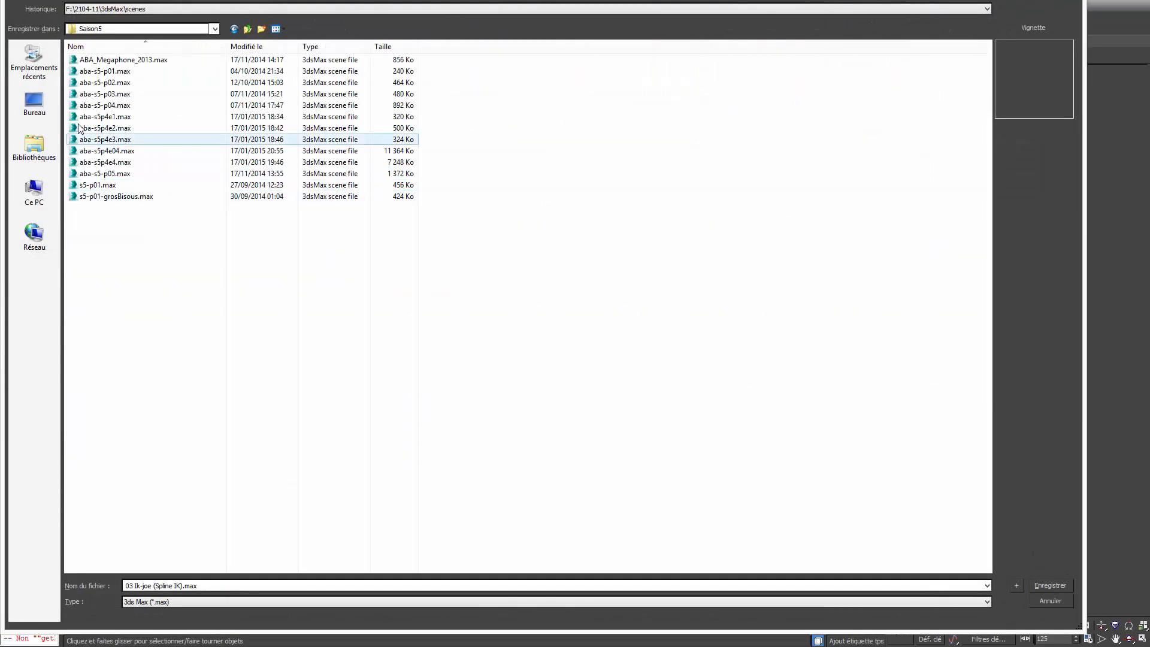
pyautogui.tripleClick(157, 585)
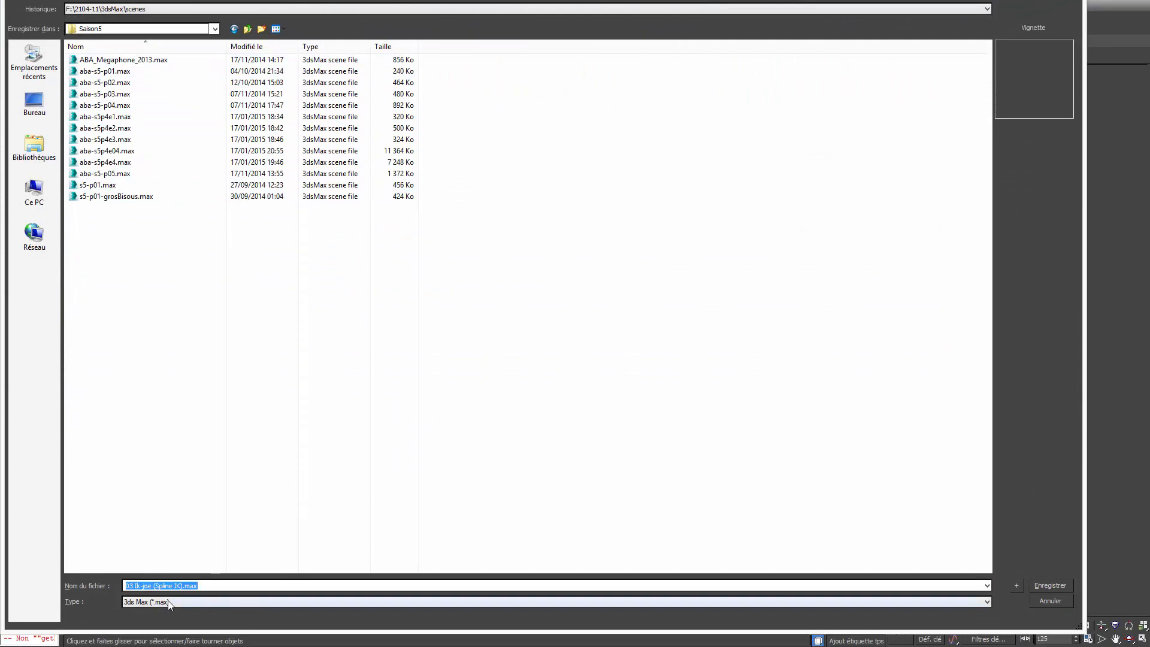
pyautogui.write('aba-s')
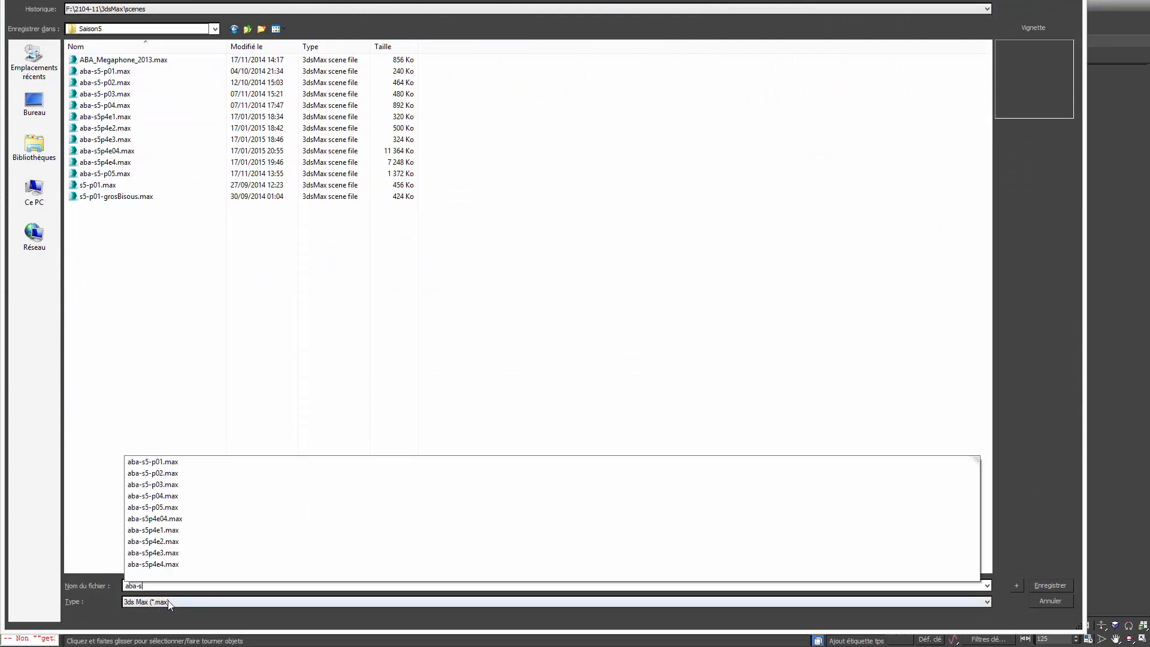
pyautogui.write('(')
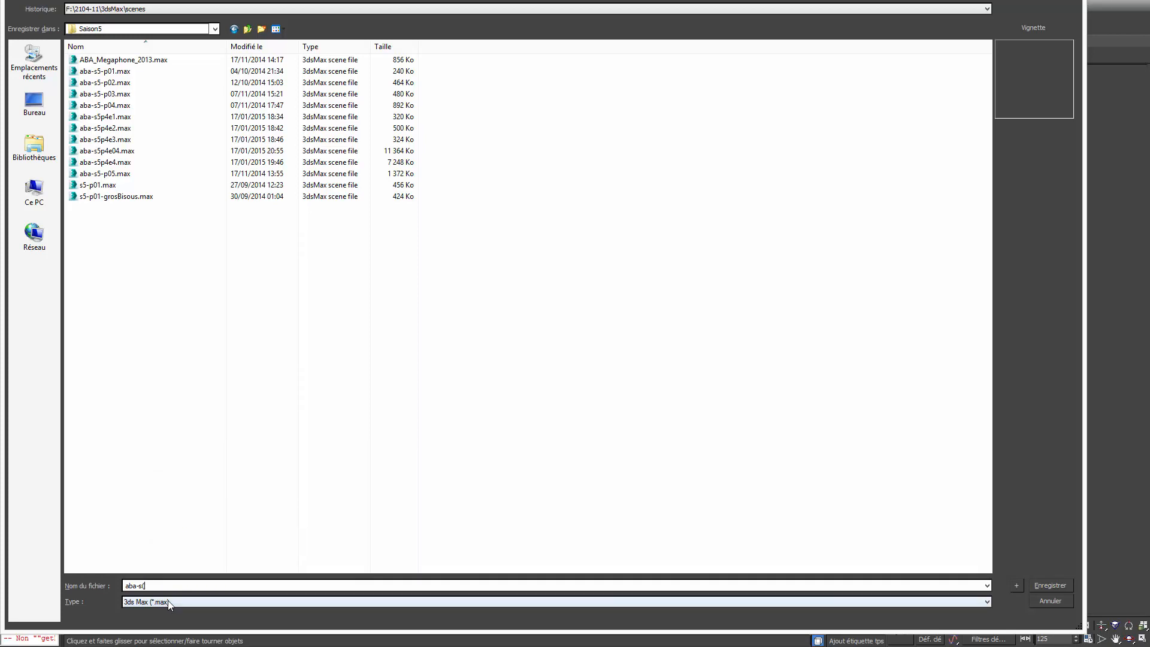
pyautogui.press('BackSpace')
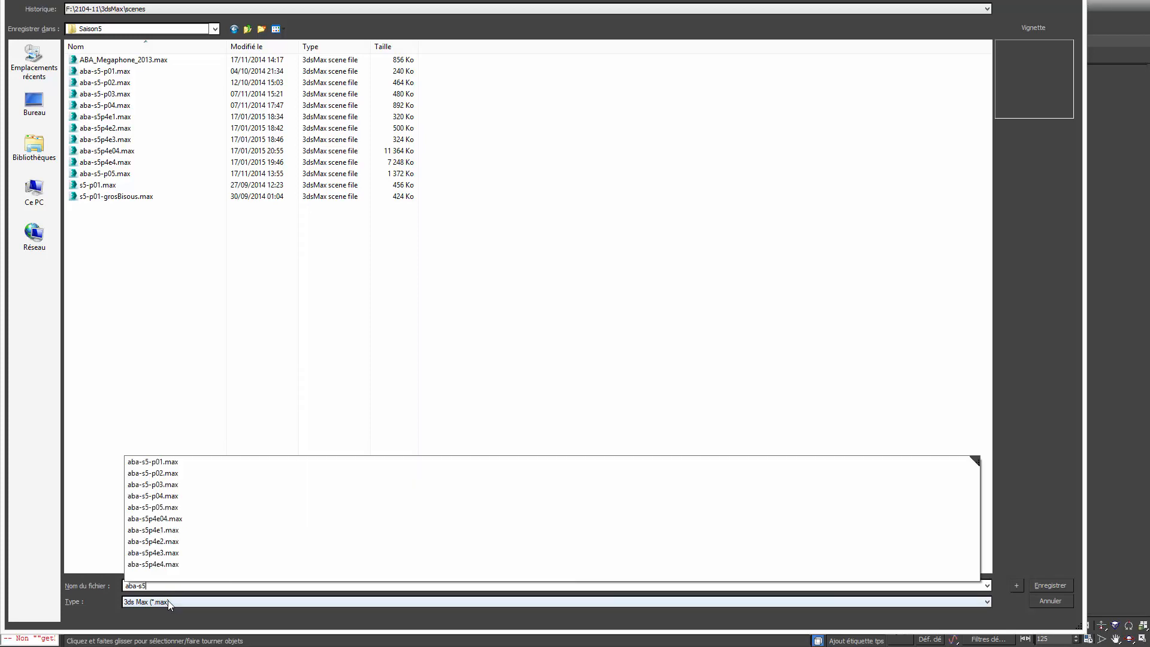
pyautogui.write('5-')
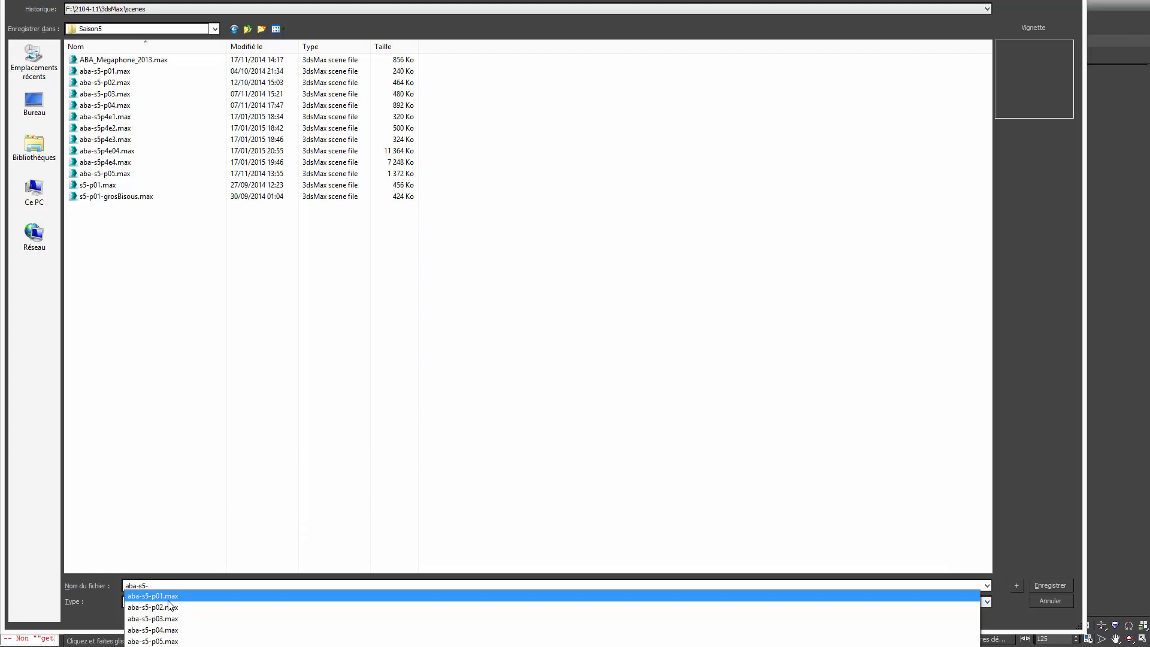
pyautogui.write('p')
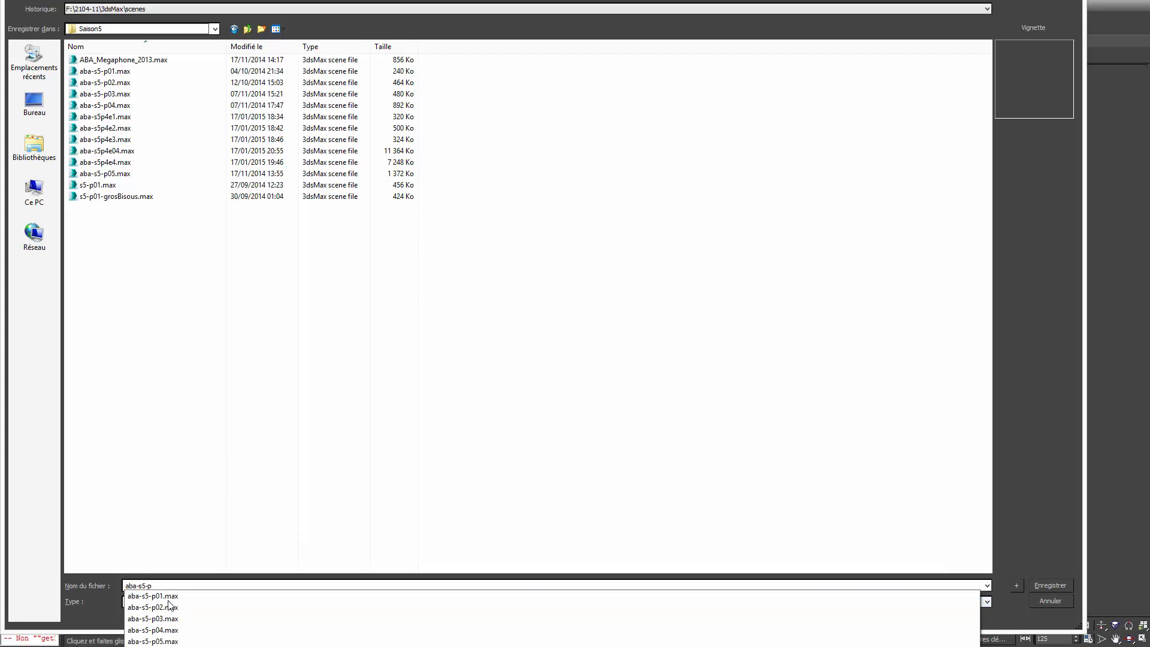
pyautogui.write('5-01')
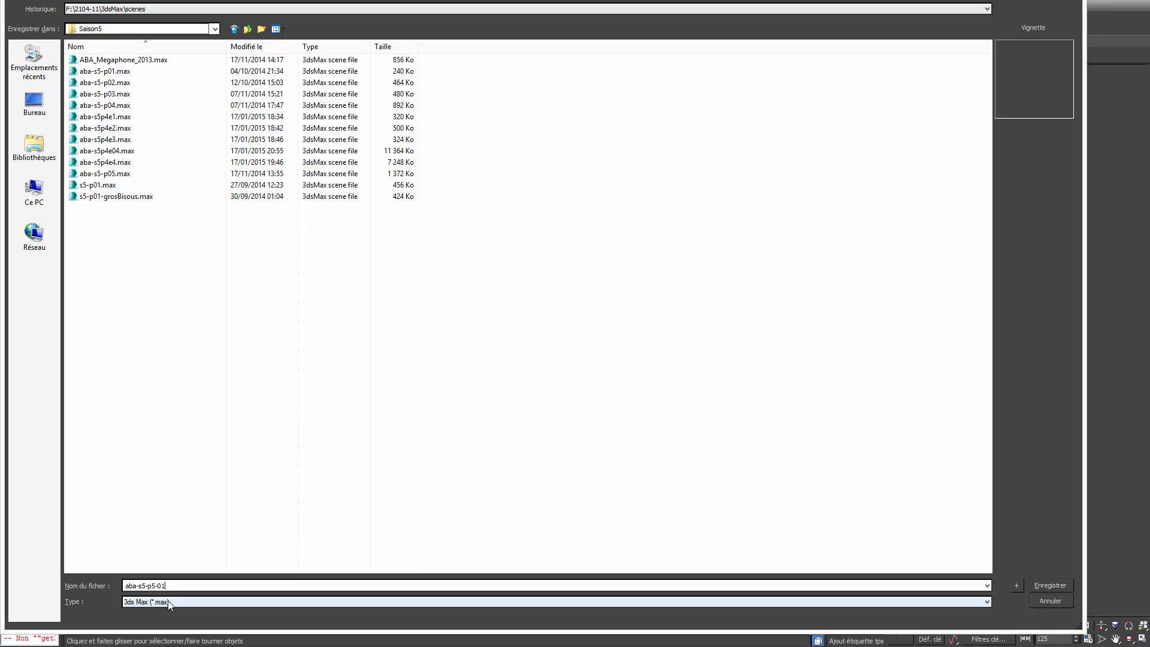
pyautogui.press('Return')
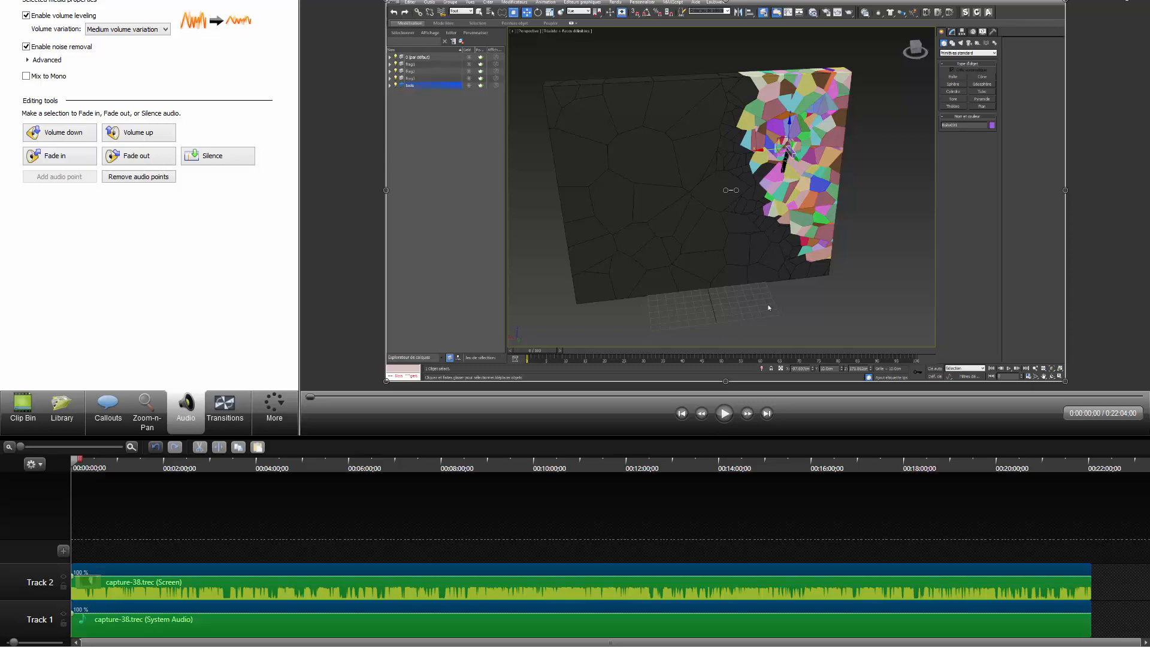
pyautogui.click(1126, 0)
pyautogui.click(586, 331)
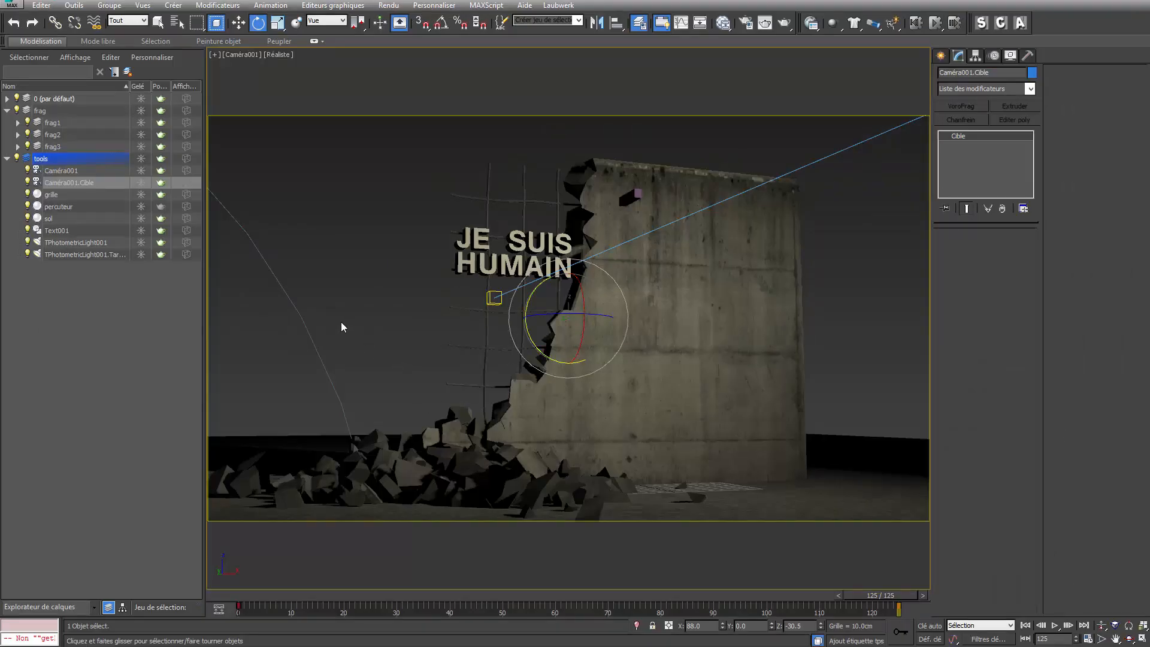
# Rotate the JE SUIS HUMAIN text about 1.45° around its X axis and deselect it
pyautogui.click(473, 255)
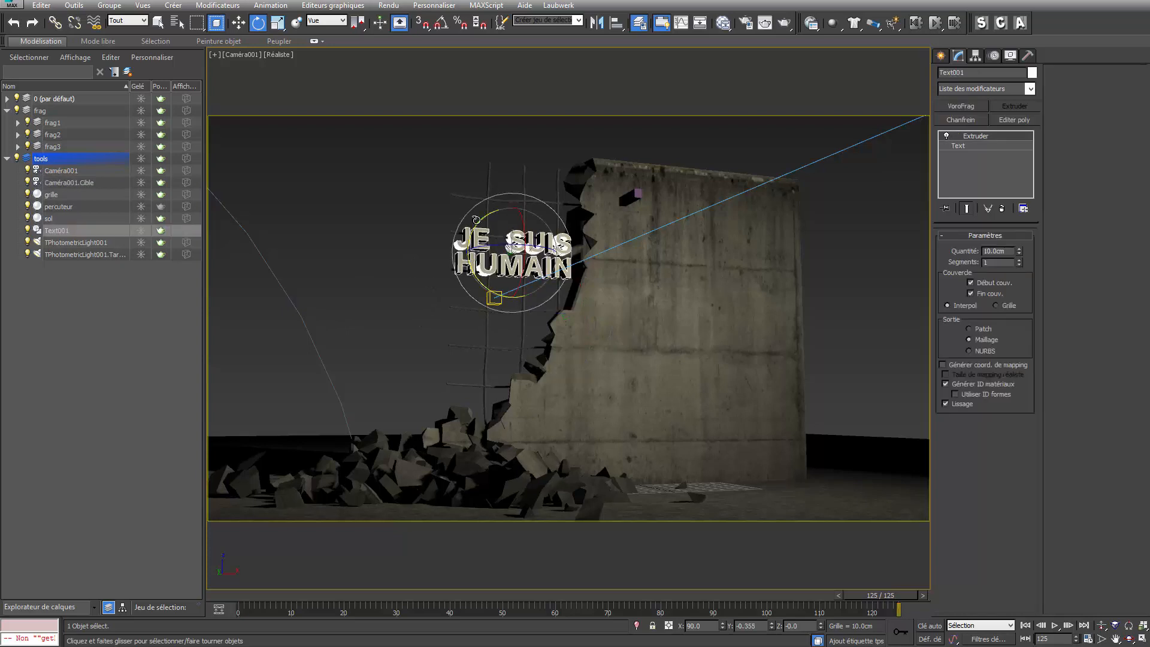
pyautogui.moveTo(475, 220); pyautogui.dragTo(522, 216)
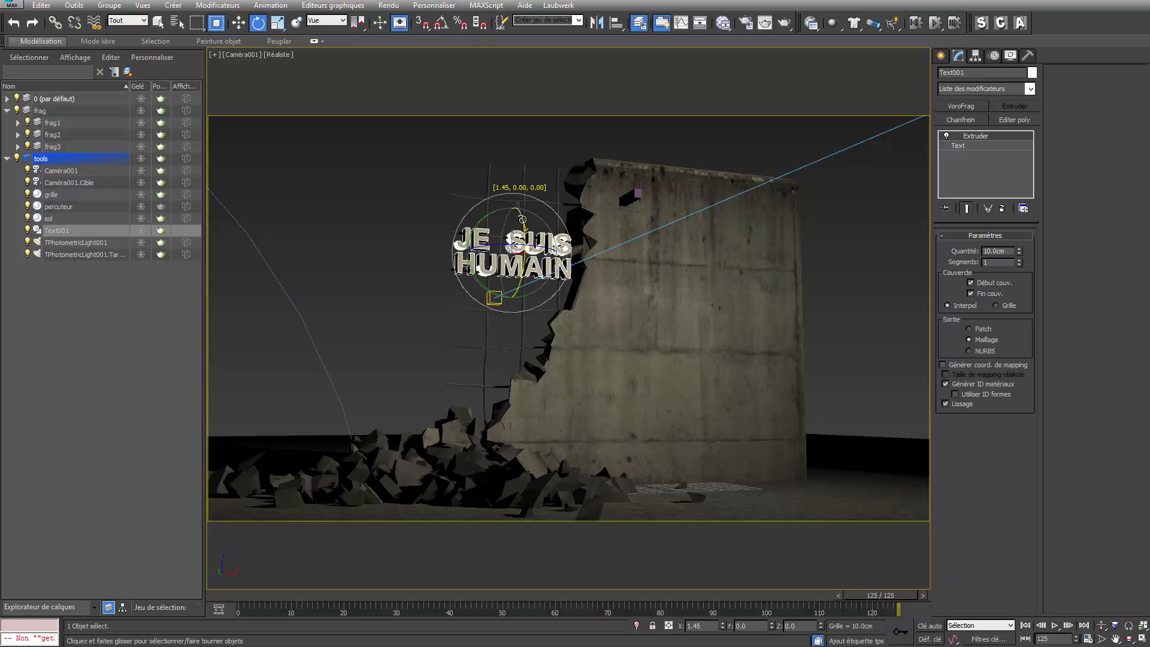
pyautogui.click(370, 237)
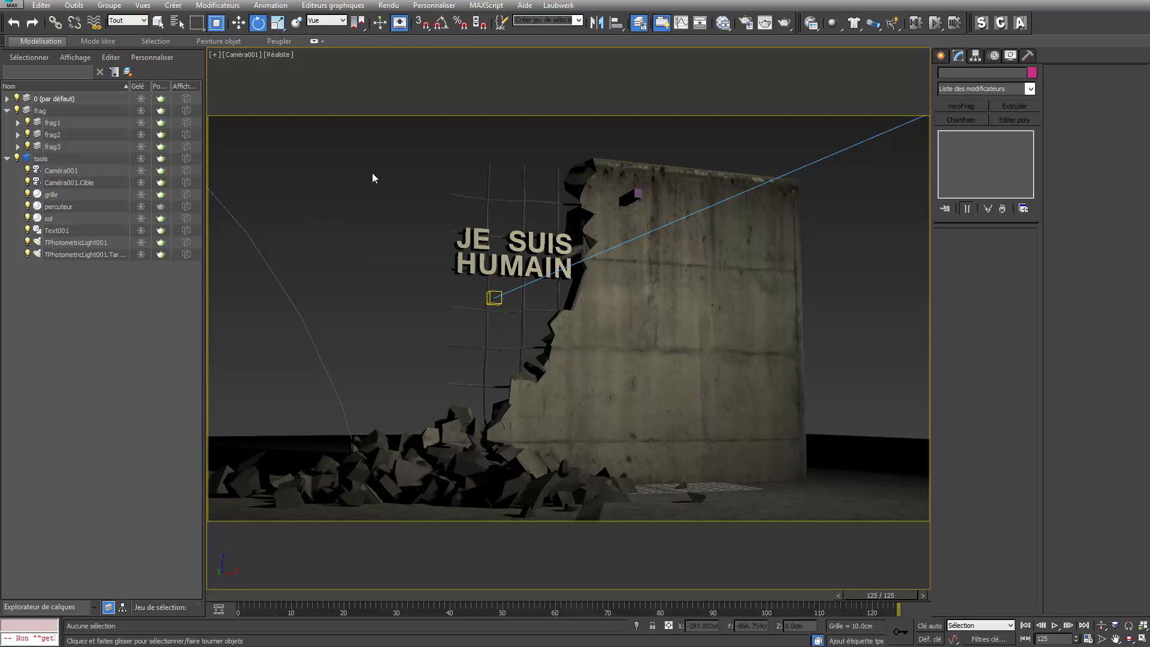
# Create a second text shape on the wall's lower corner and change its content to JE SUIS..
pyautogui.click(942, 56)
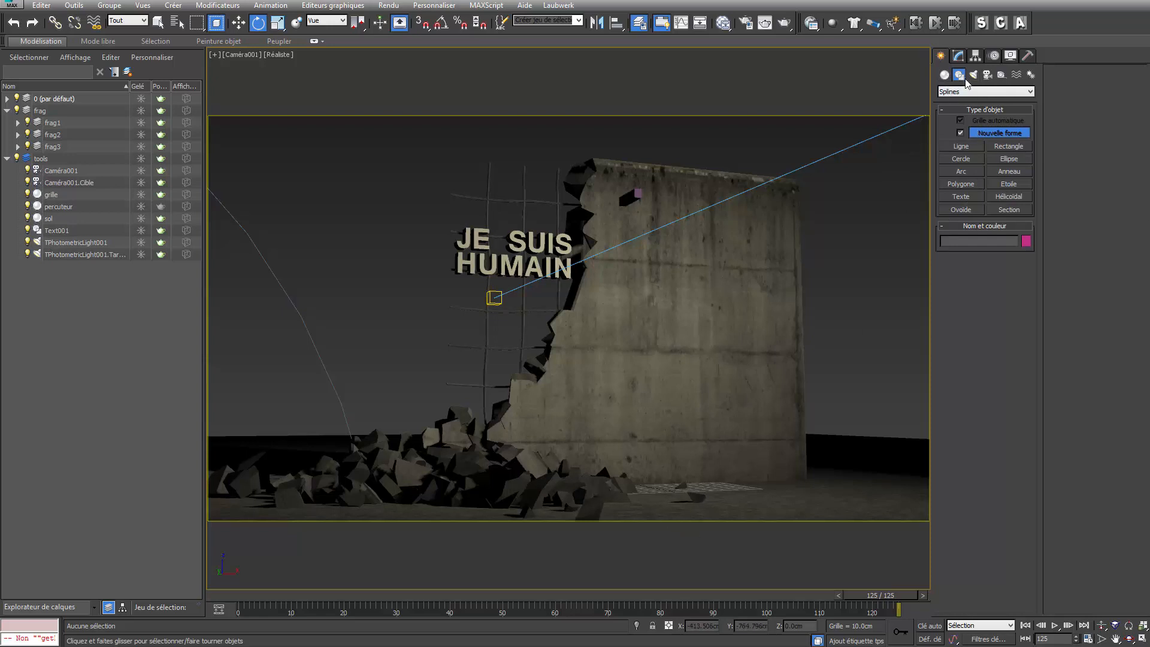
pyautogui.click(960, 196)
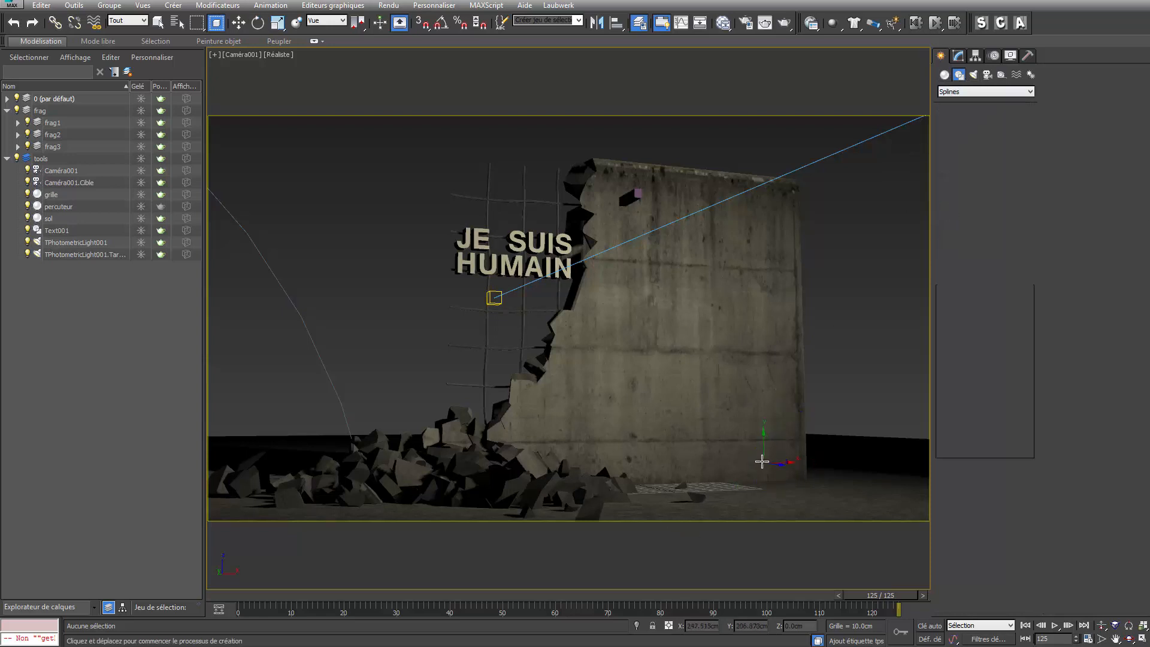
pyautogui.click(760, 462)
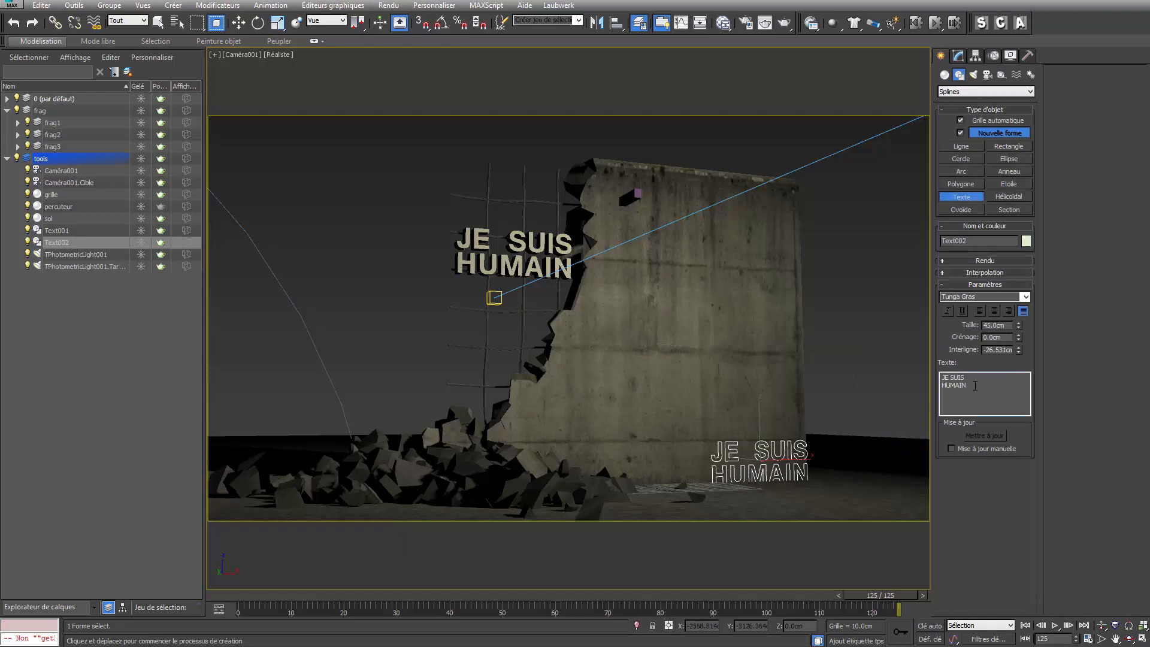
pyautogui.moveTo(975, 386); pyautogui.dragTo(976, 374)
pyautogui.press('BackSpace')
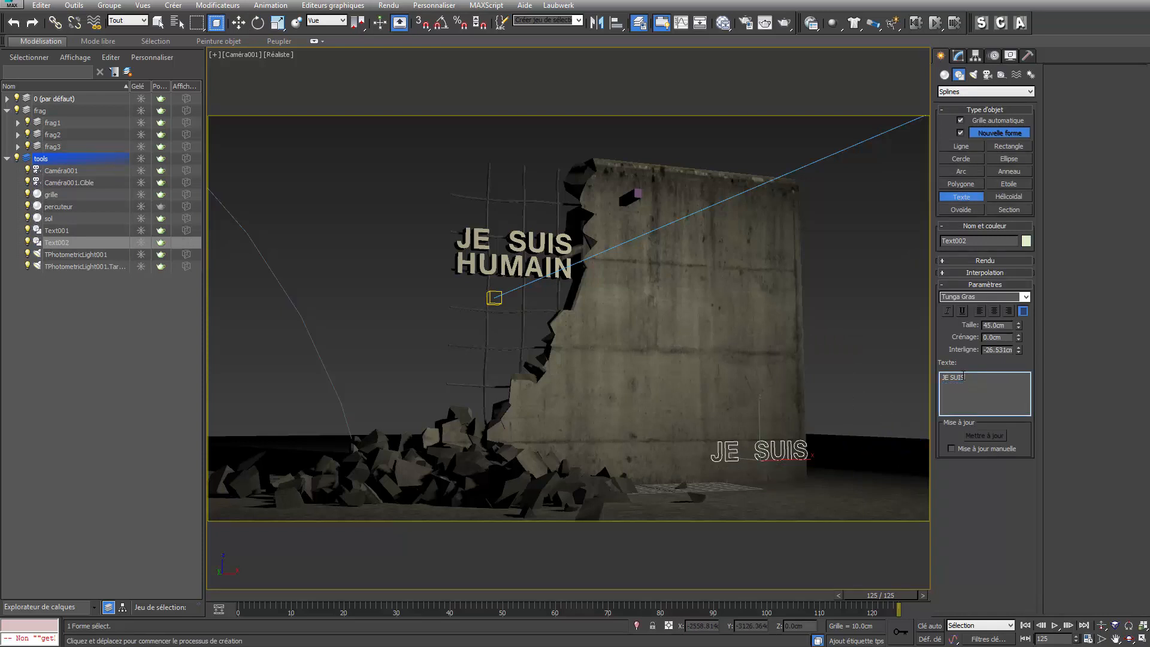
pyautogui.write('...')
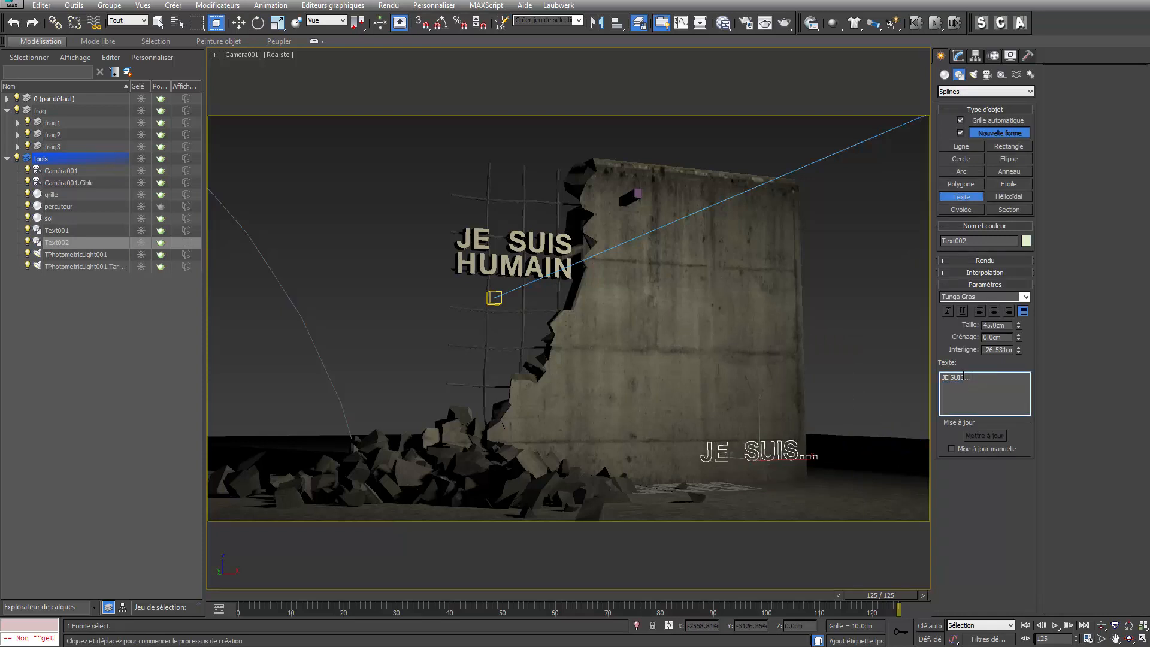
# Extrude the JE SUIS... text by 2 cm and set its object colour to white
pyautogui.click(959, 55)
pyautogui.press('e')
pyautogui.click(1022, 108)
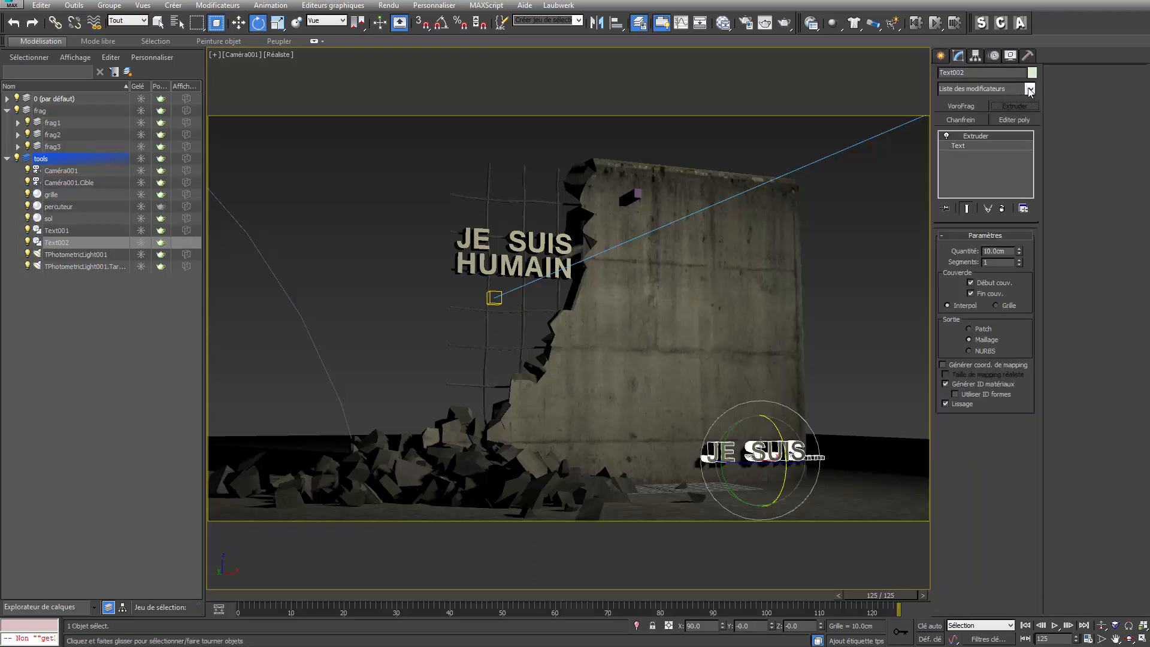
pyautogui.click(1034, 72)
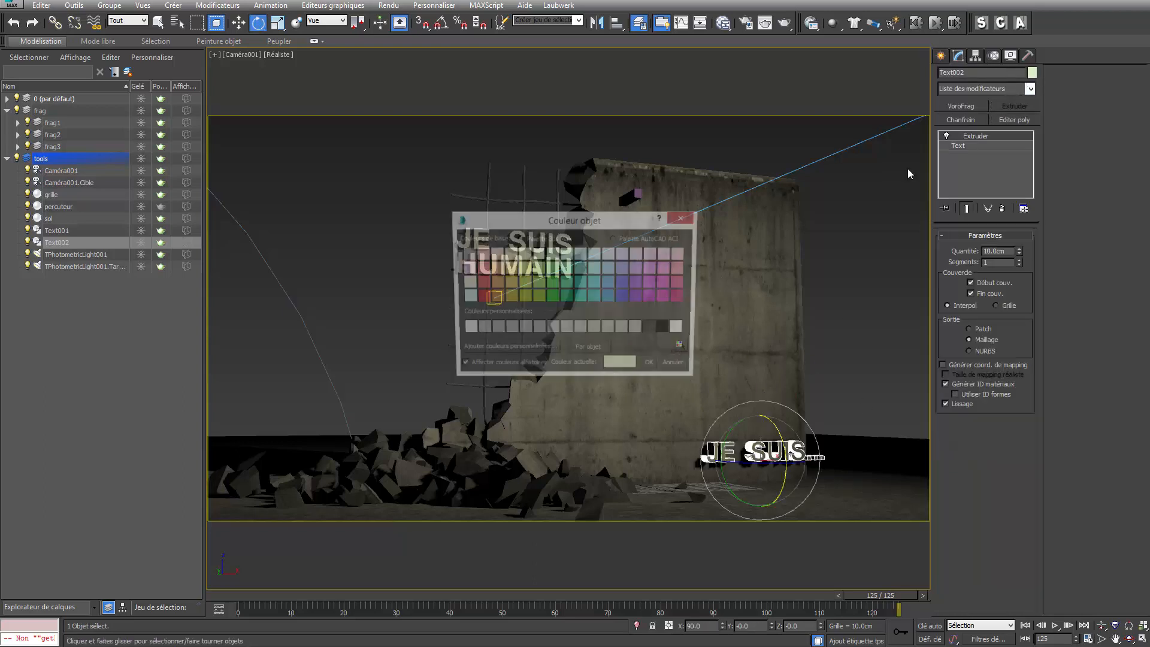
pyautogui.click(681, 330)
pyautogui.click(654, 367)
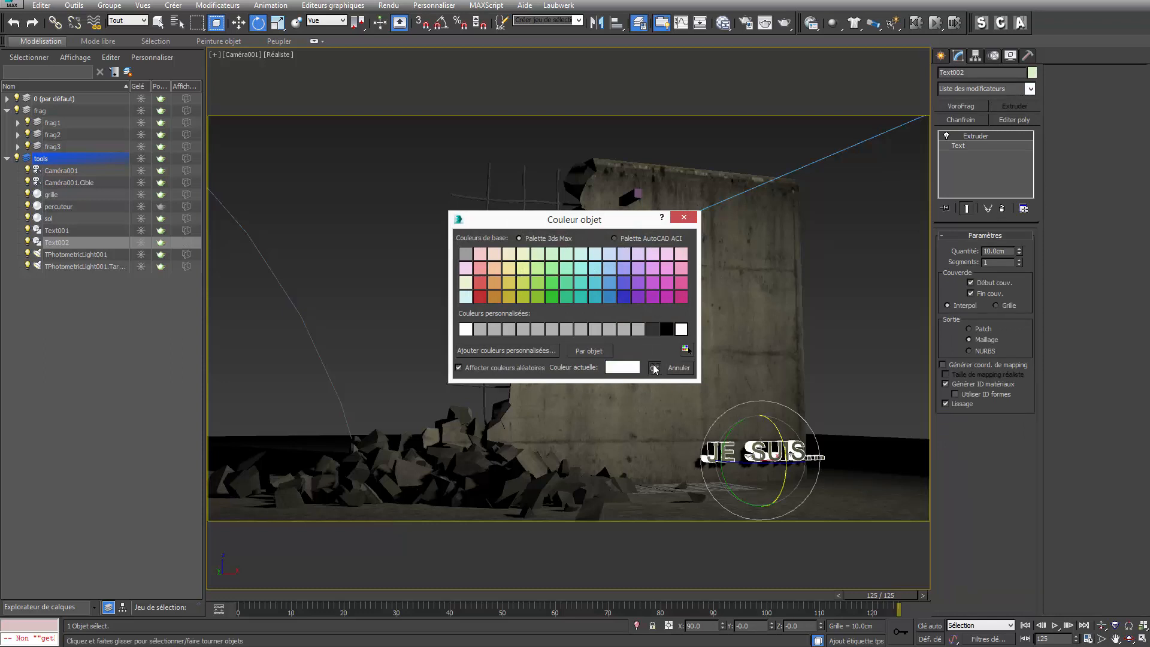
pyautogui.doubleClick(996, 251)
pyautogui.write('2')
pyautogui.press('Return')
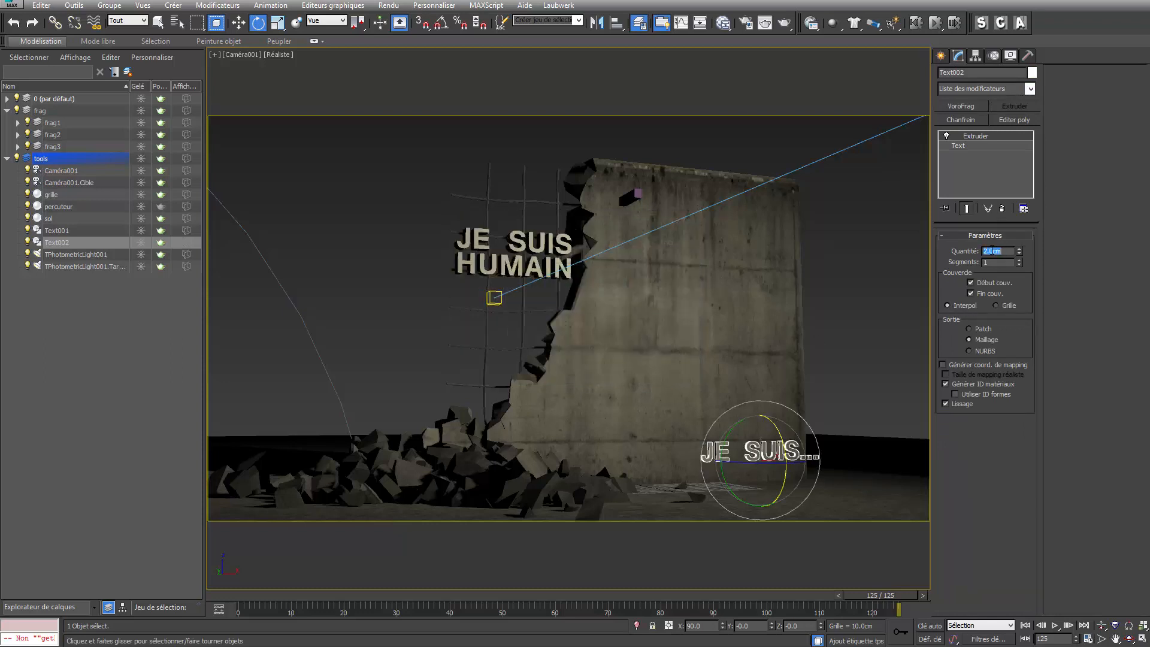
# Move the JE SUIS... text lower along the wall's base, to about X 91.7 cm and Z 3.8 cm, and deselect it
pyautogui.rightClick(749, 422)
pyautogui.click(779, 435)
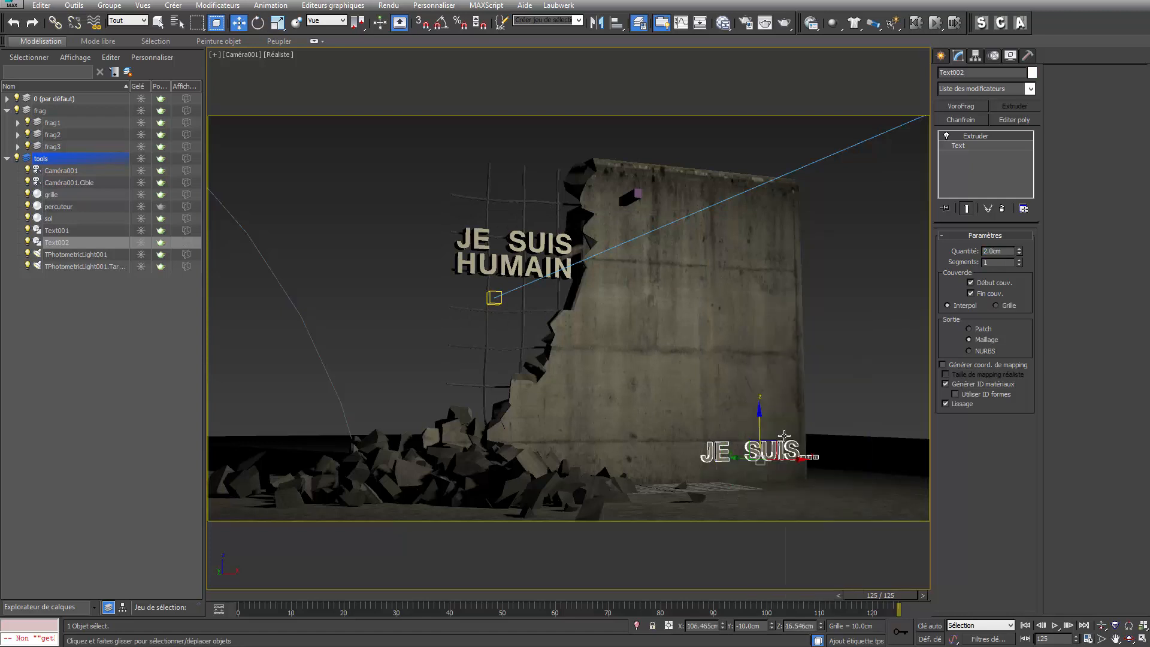
pyautogui.moveTo(768, 449); pyautogui.dragTo(756, 456)
pyautogui.click(858, 375)
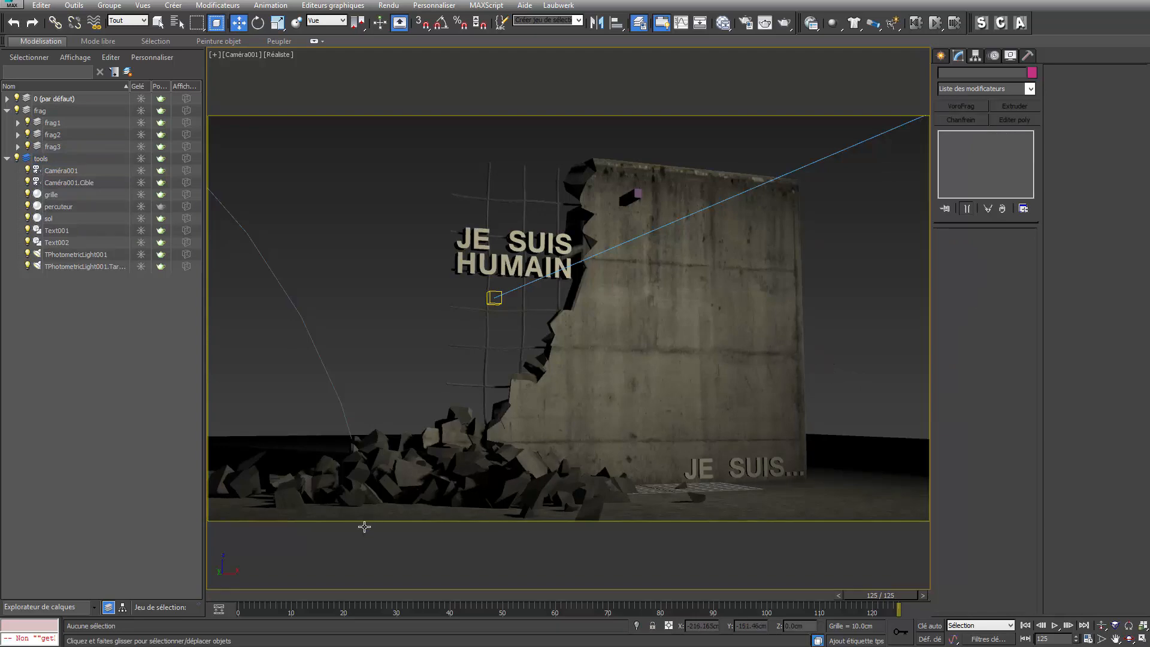
pyautogui.moveTo(868, 592); pyautogui.dragTo(1016, 623)
pyautogui.press('w')
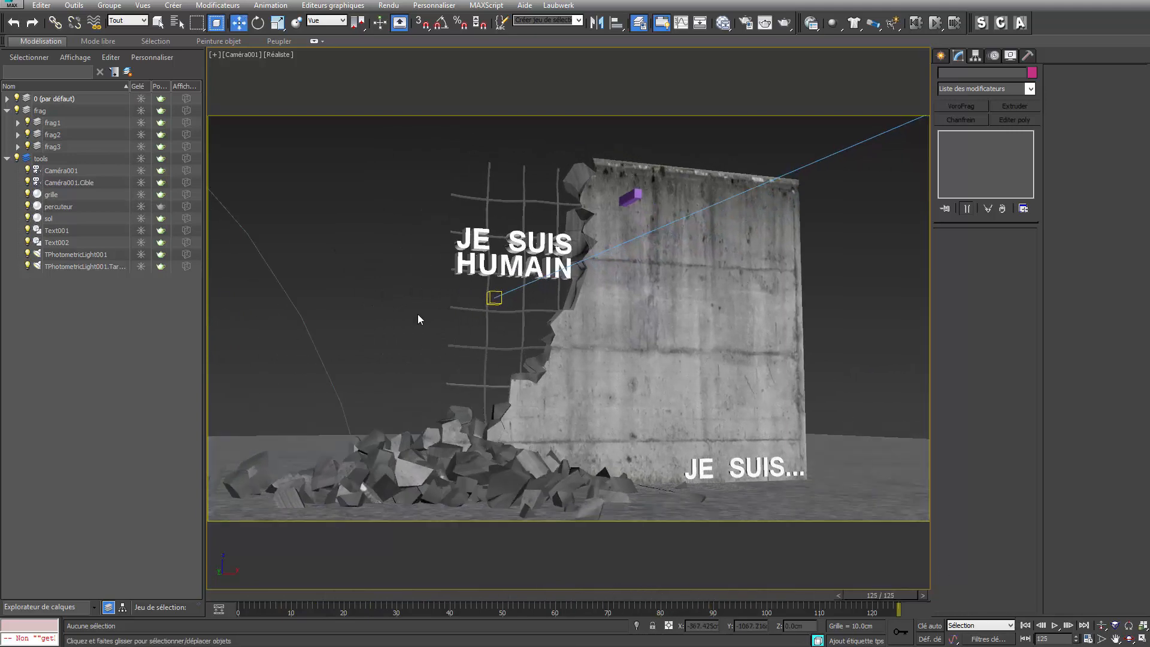
# Remove the JE SUIS line from the text on the bars, leaving HUMAIN, and lower it to about Z 157.3 cm
pyautogui.click(497, 261)
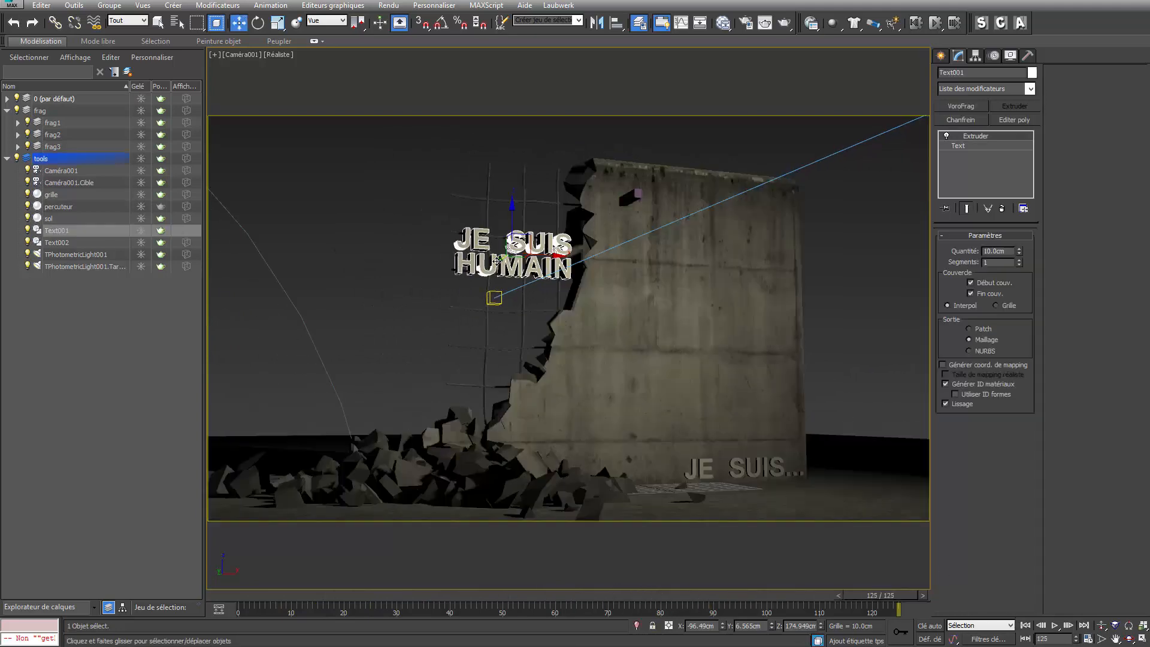
pyautogui.click(986, 146)
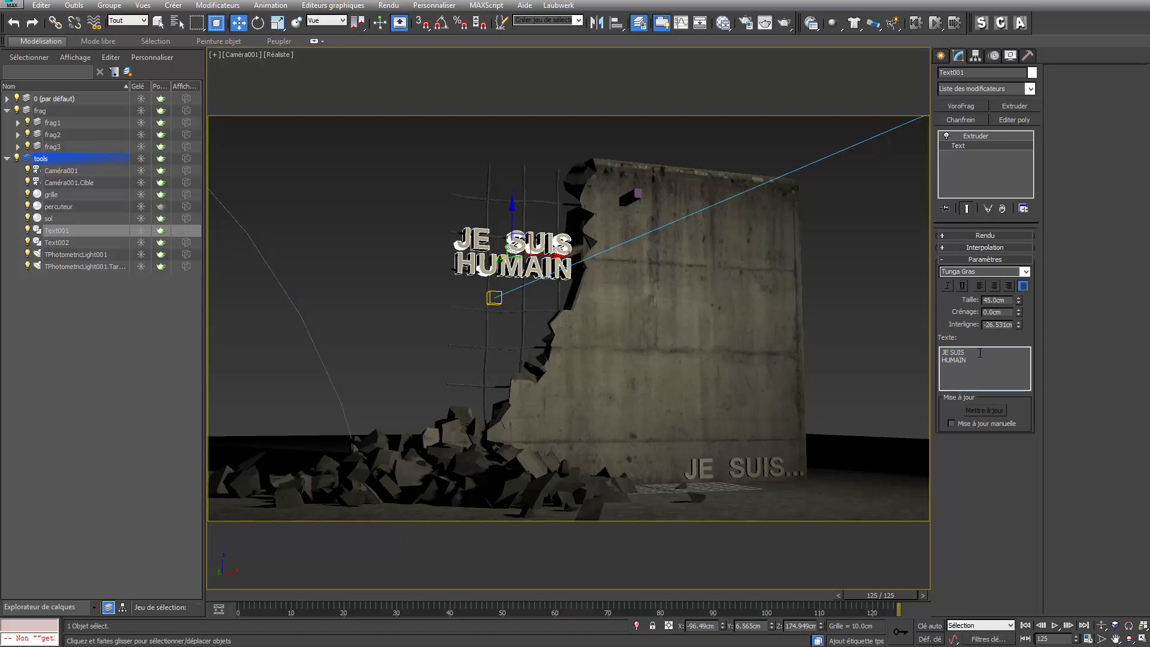
pyautogui.moveTo(980, 353); pyautogui.dragTo(931, 350)
pyautogui.press('BackSpace')
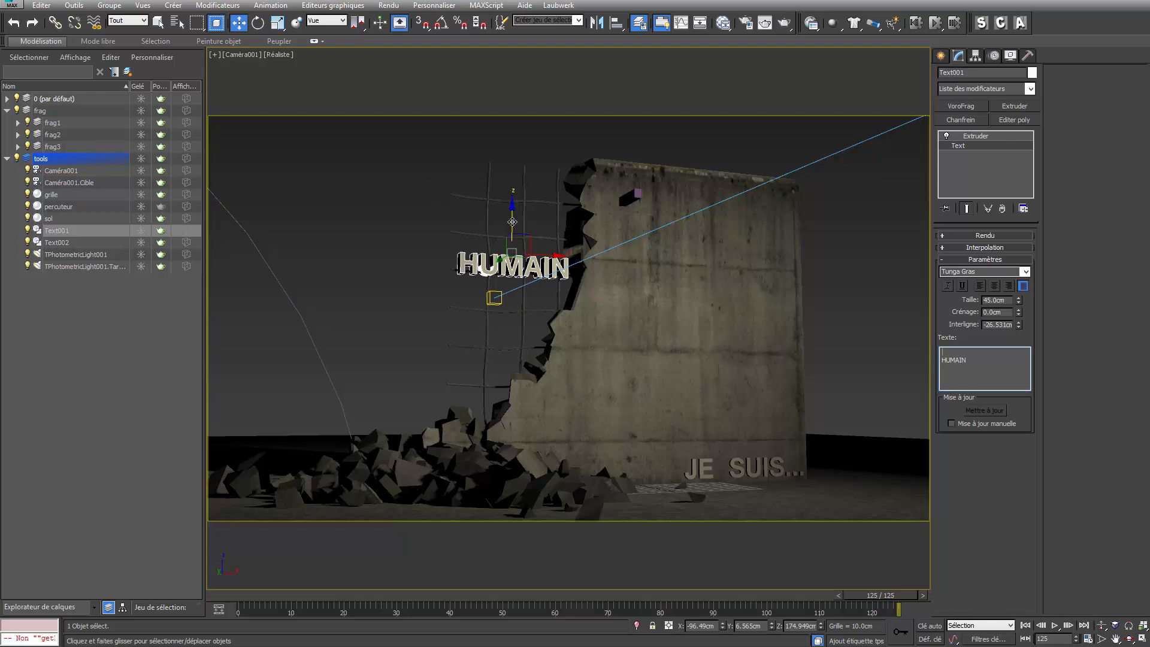
pyautogui.moveTo(512, 221)
pyautogui.mouseDown()
pyautogui.moveTo(518, 165)
pyautogui.moveTo(518, 244)
pyautogui.mouseUp()
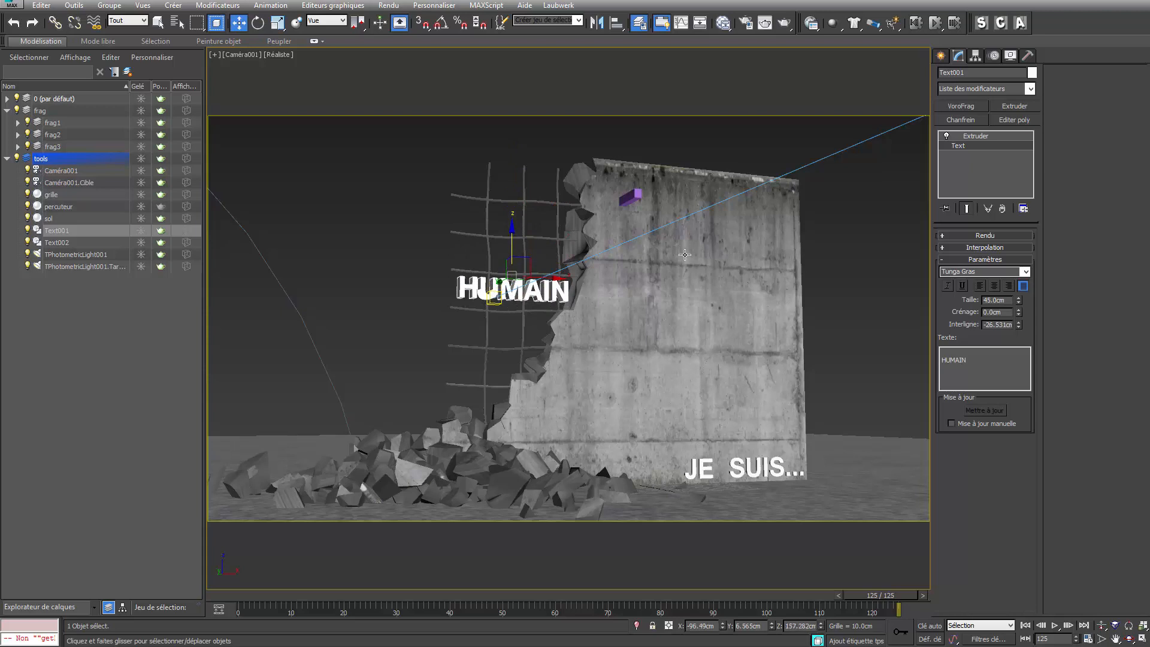
pyautogui.click(893, 243)
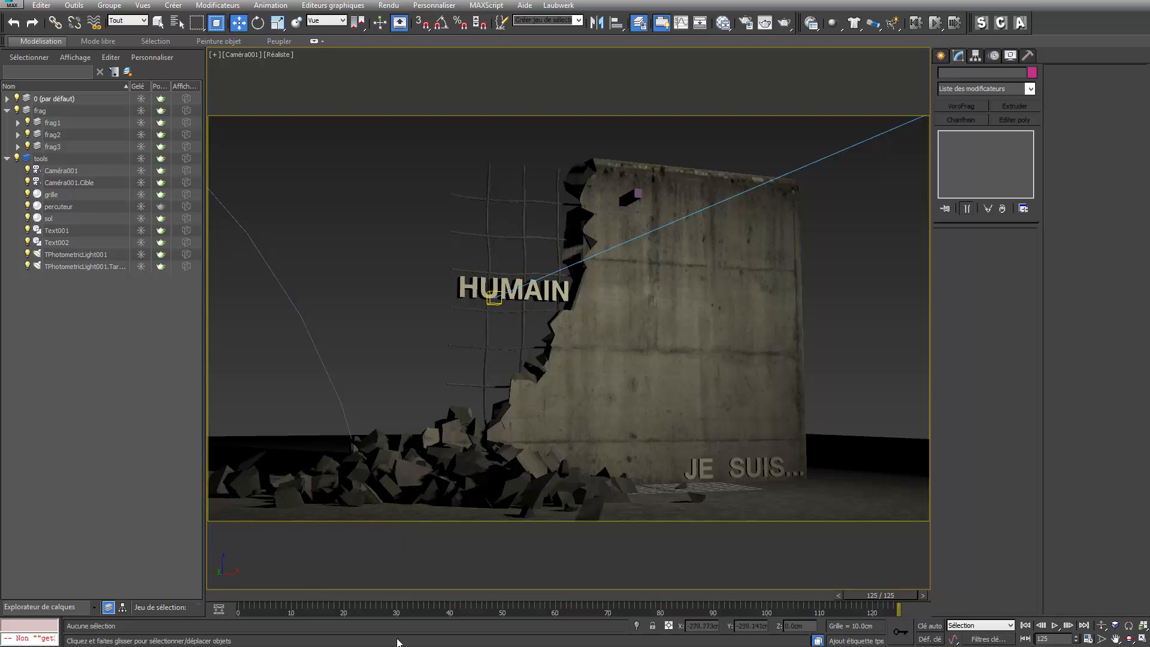
# Try adjusting the letter spacing (Crénage) of the JE SUIS... text on the wall
pyautogui.click(714, 475)
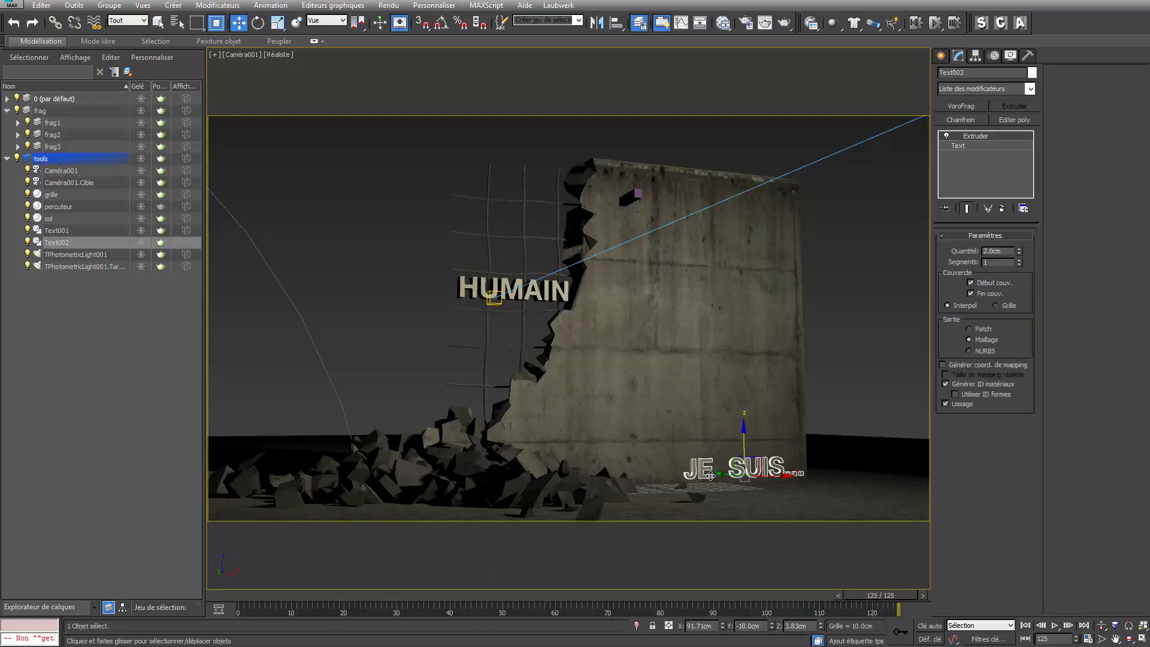
pyautogui.click(959, 145)
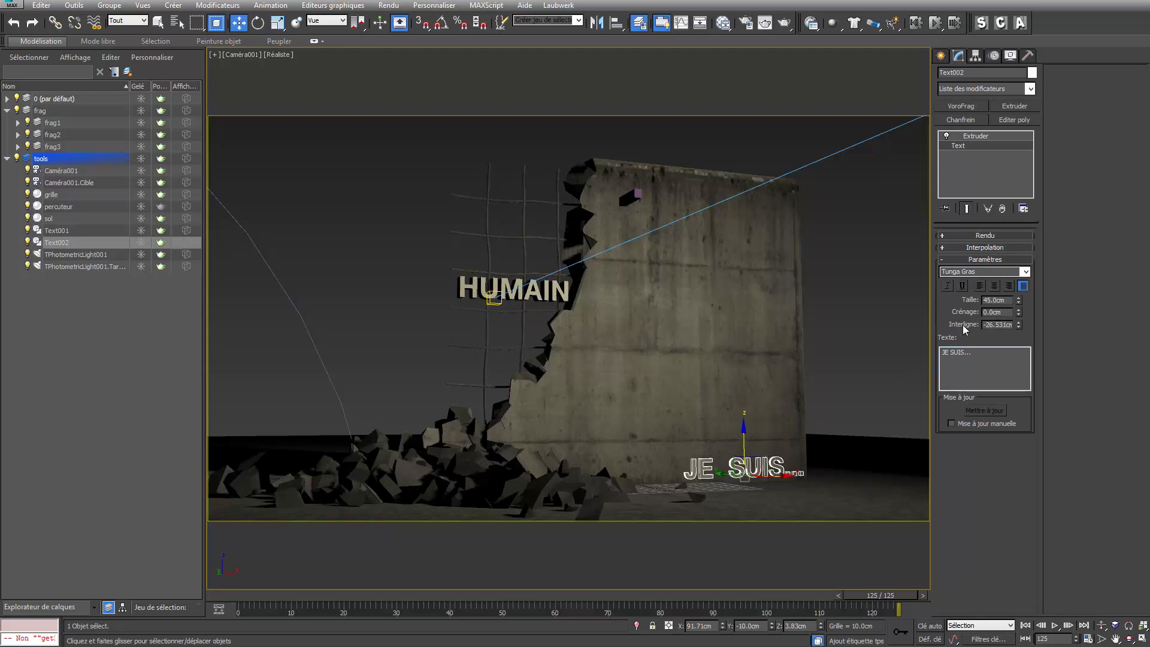
pyautogui.moveTo(1018, 312); pyautogui.dragTo(1045, 311)
# Inspect the HUMAIN text up close in a perspective view and add a Chanfrein modifier with an amount of 0.2 cm
pyautogui.click(463, 282)
pyautogui.press('p')
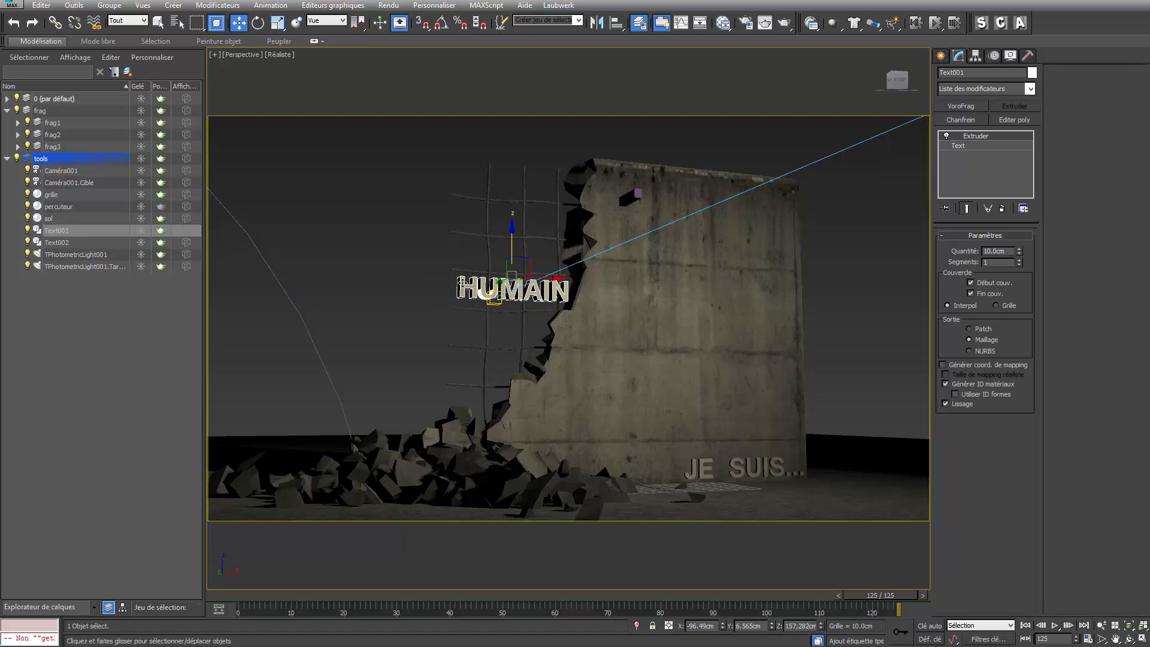
pyautogui.press('z')
pyautogui.keyDown('alt'); pyautogui.moveTo(463, 283); pyautogui.dragTo(482, 356, button='middle'); pyautogui.keyUp('alt')
pyautogui.scroll(2, 483, 356)
pyautogui.scroll(3, 483, 356)
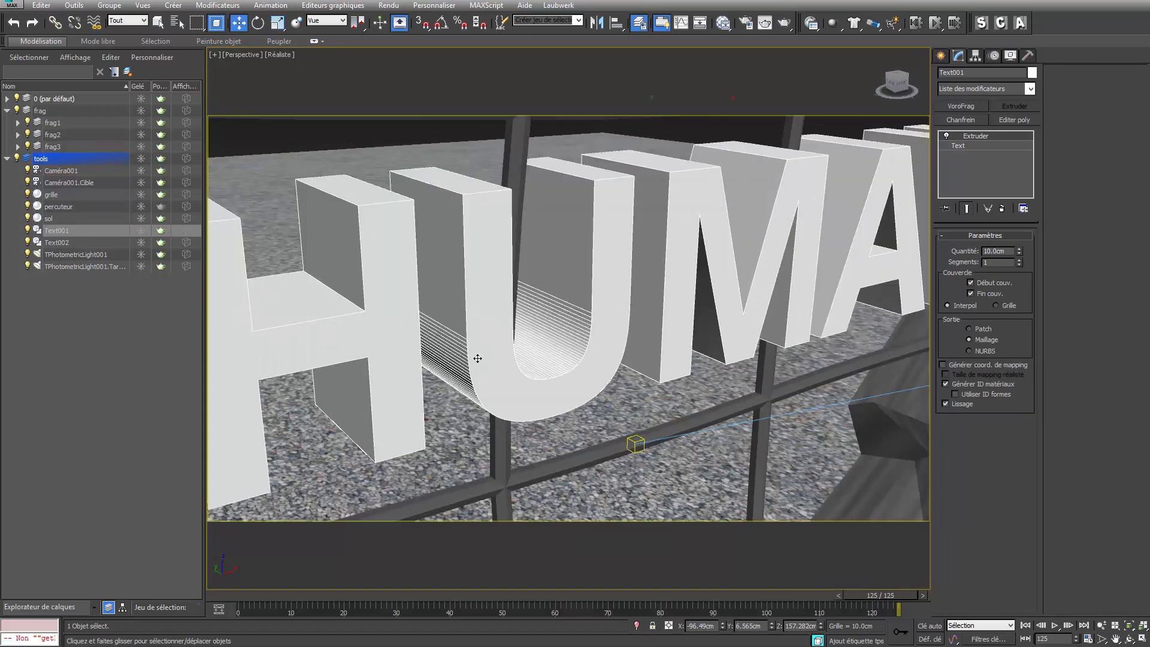
pyautogui.scroll(-4, 478, 358)
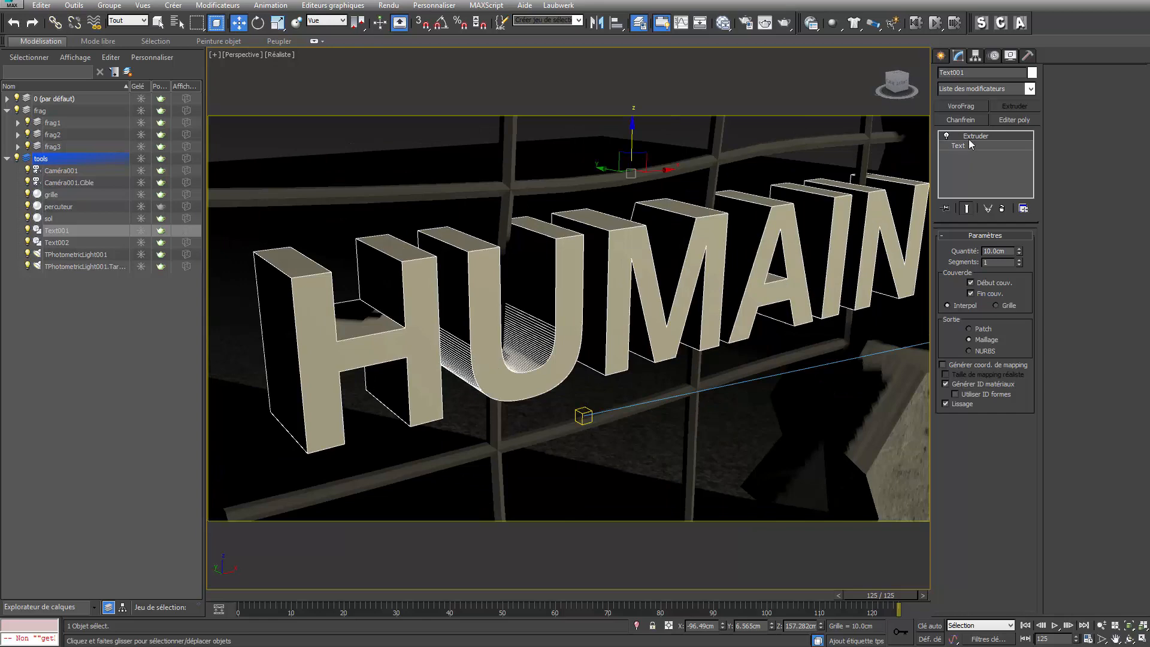
pyautogui.click(960, 120)
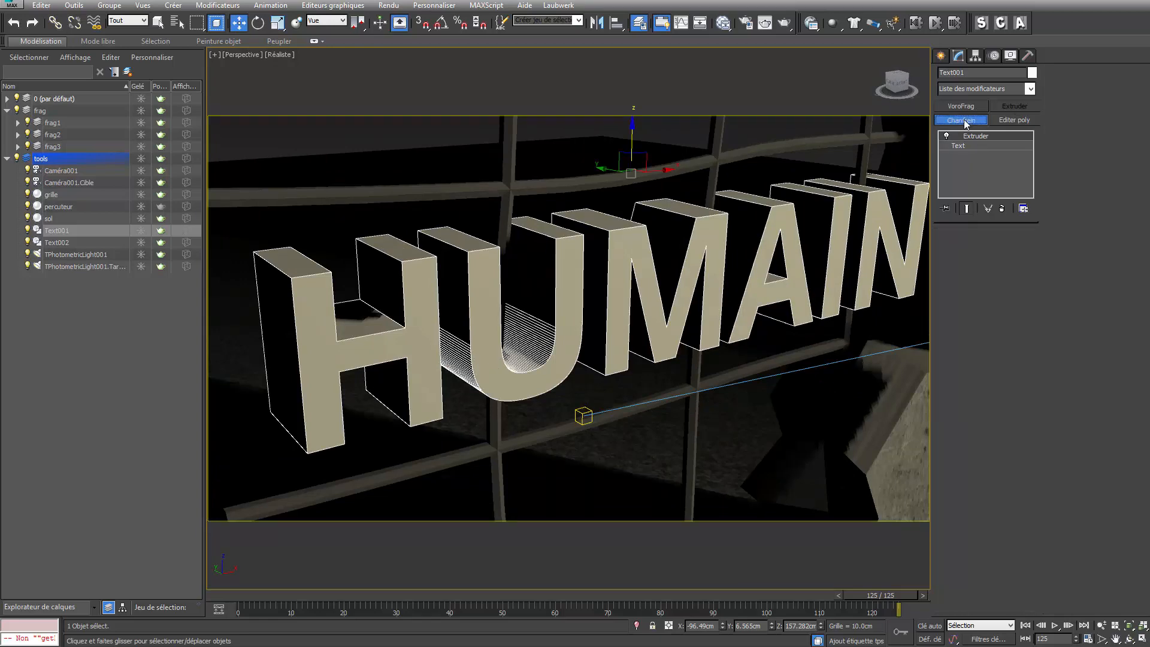
pyautogui.doubleClick(1001, 285)
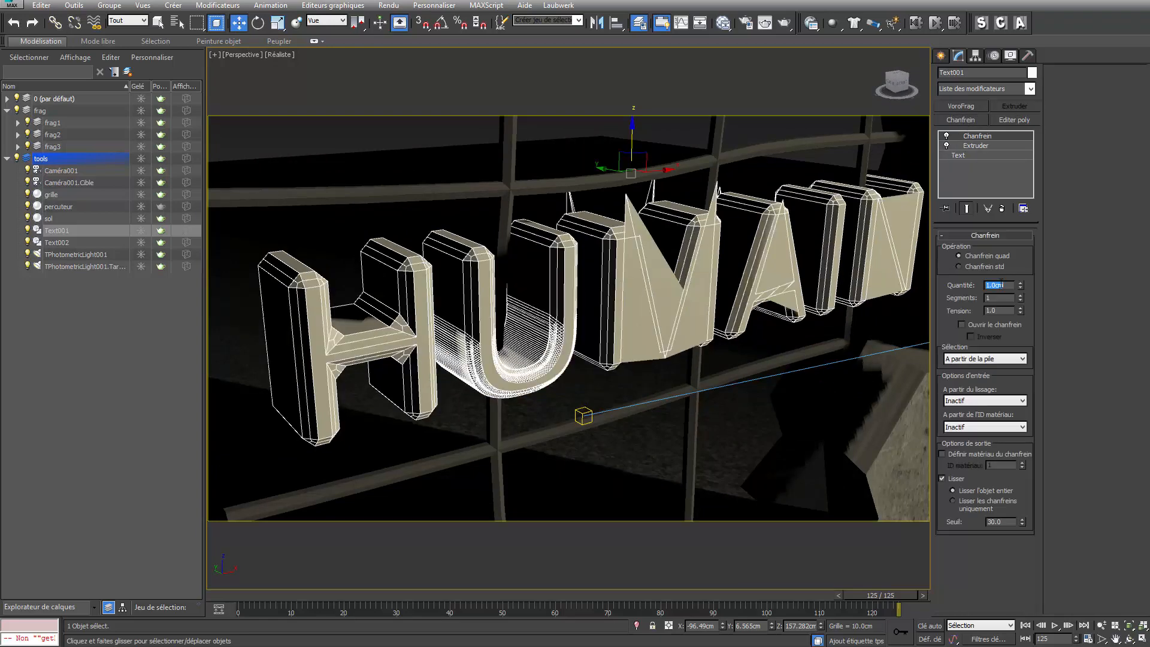
pyautogui.write('0.2')
pyautogui.press('Return')
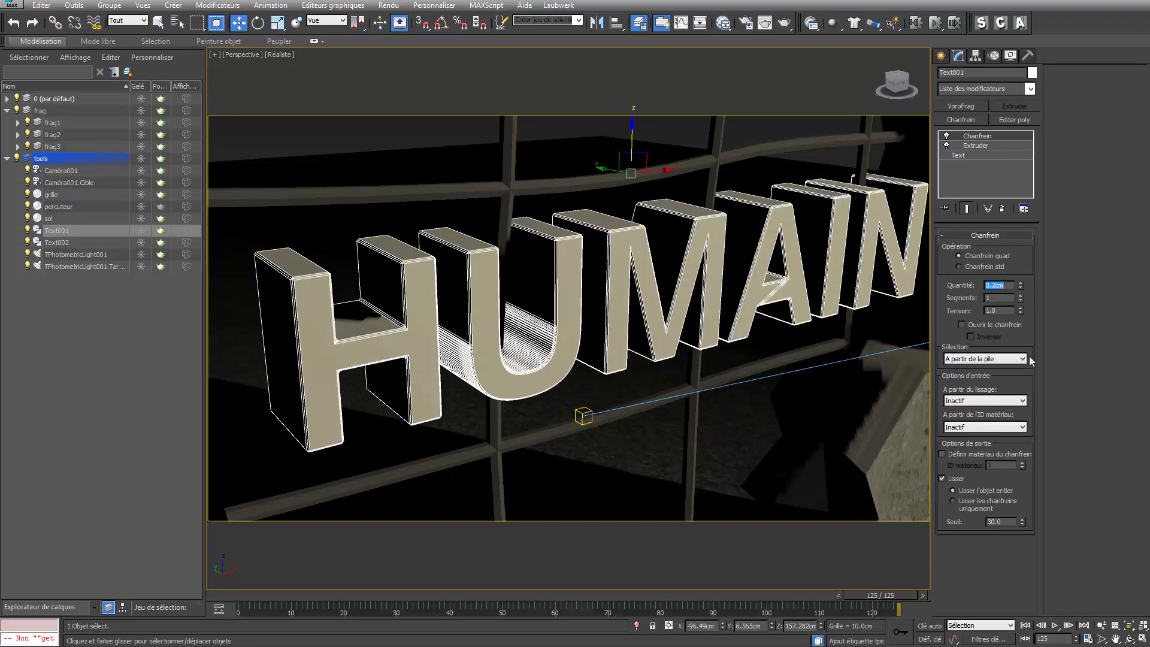
# Try chamfer tensions of 0.5 and 0 on the HUMAIN text, and set the tension back to 1
pyautogui.click(1007, 311)
pyautogui.write('.5')
pyautogui.press('Return')
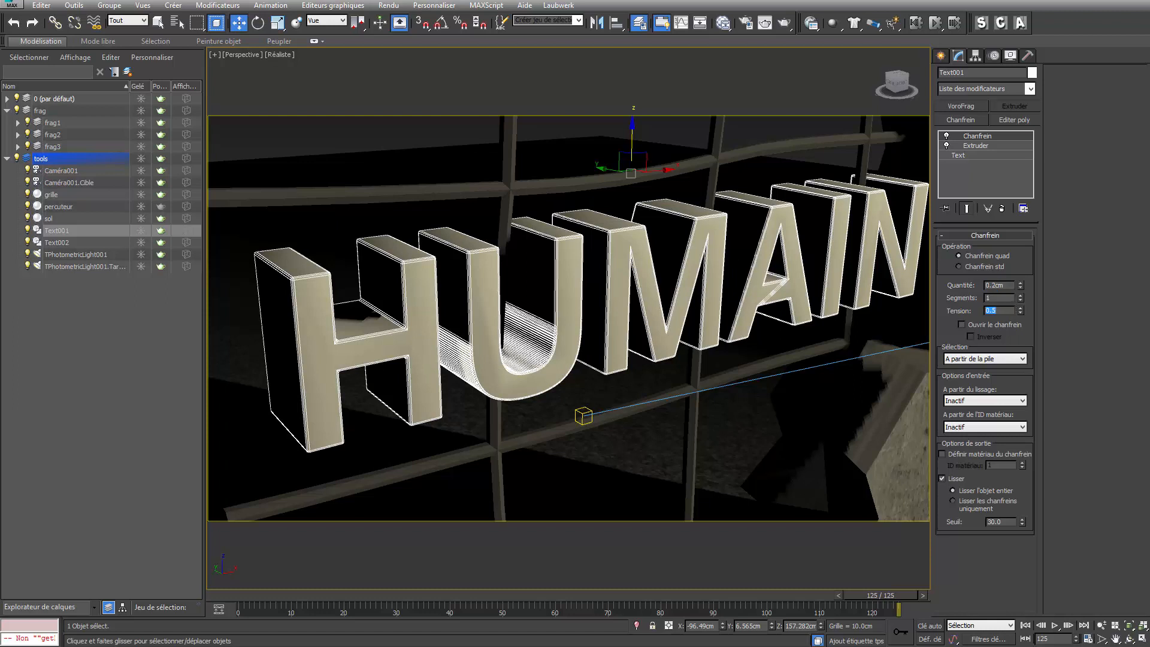
pyautogui.rightClick(1020, 312)
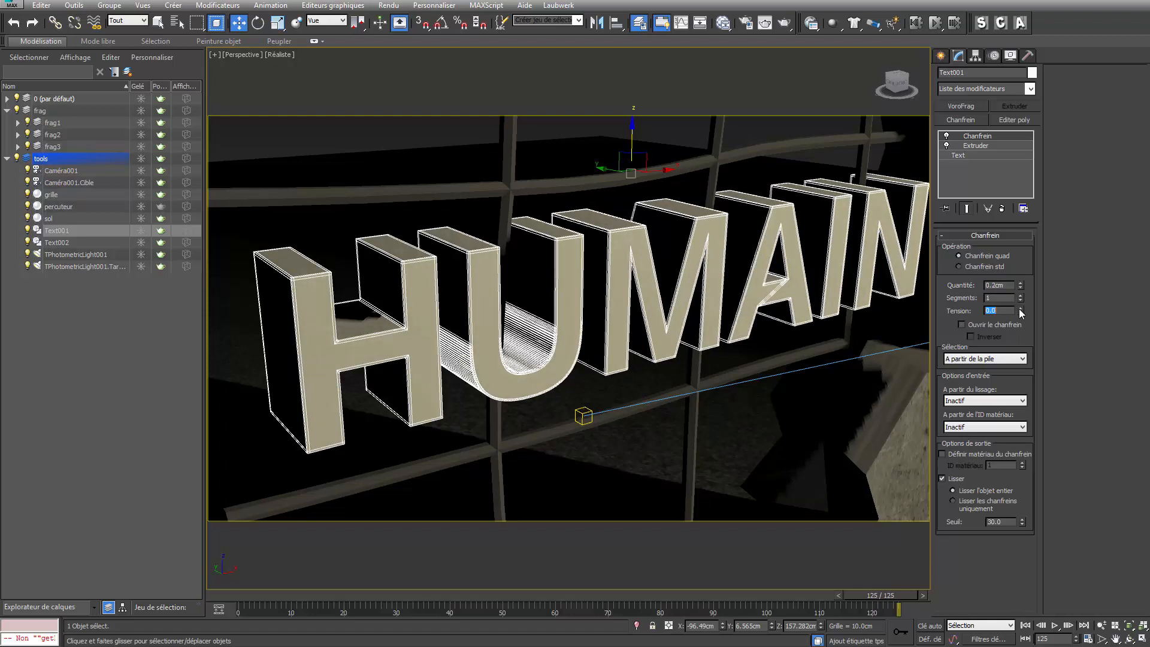
pyautogui.write('1')
pyautogui.press('Return')
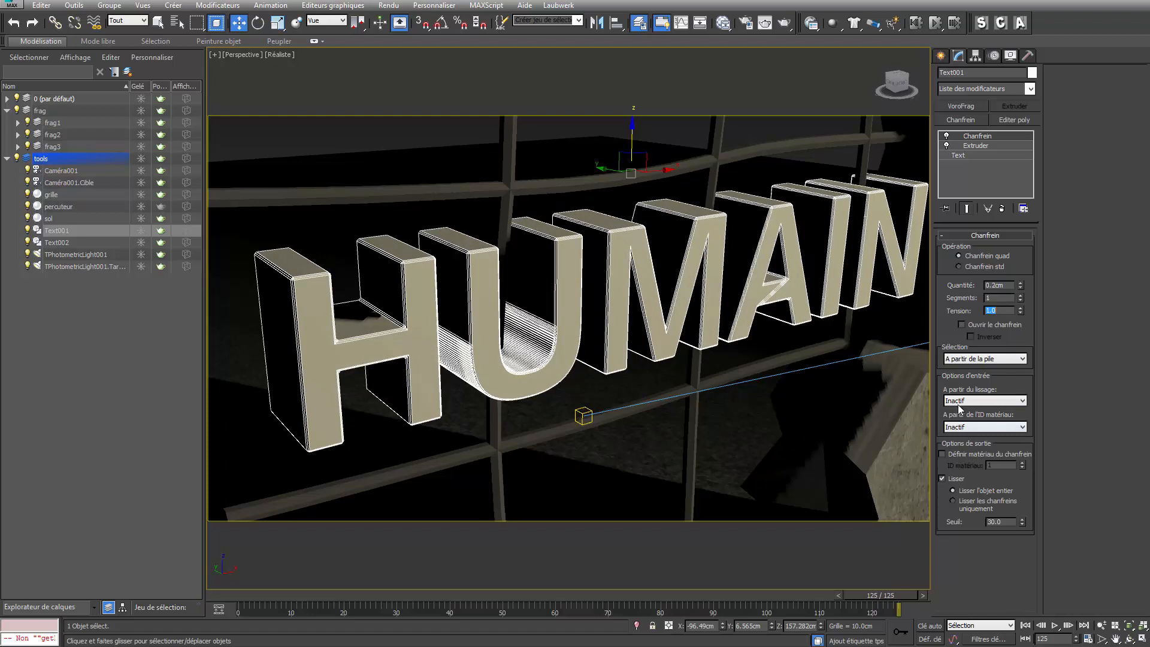
# Limit the HUMAIN text's chamfer to unsmoothed edges (Arêtes non lissées) and reframe the whole wall
pyautogui.click(960, 401)
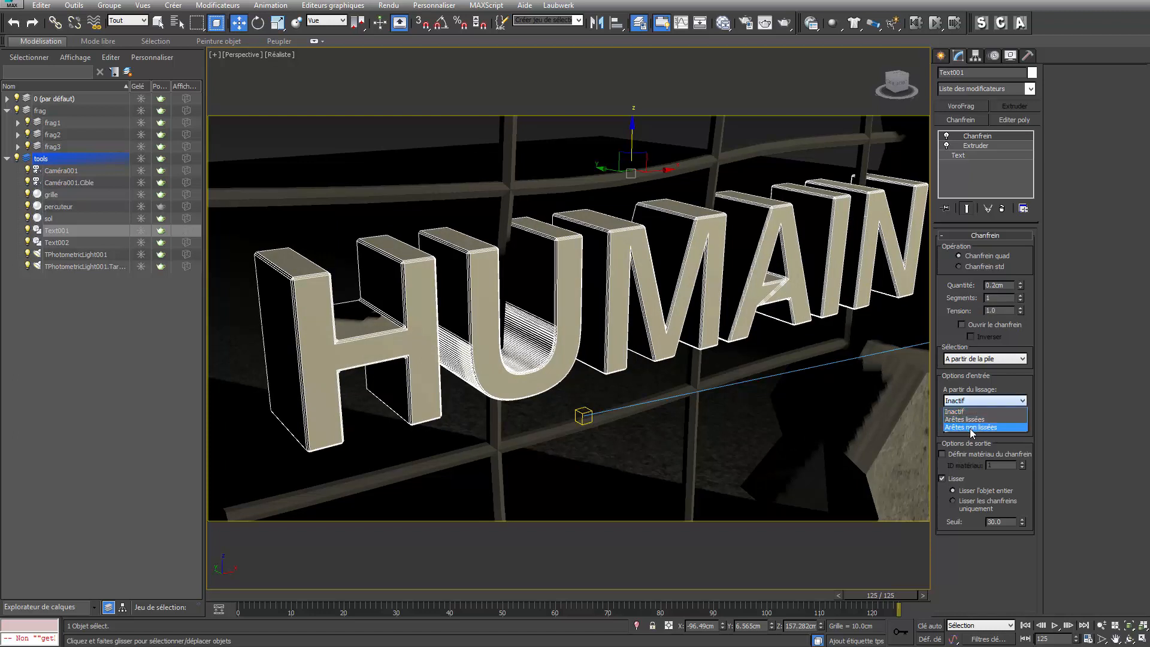
pyautogui.click(970, 427)
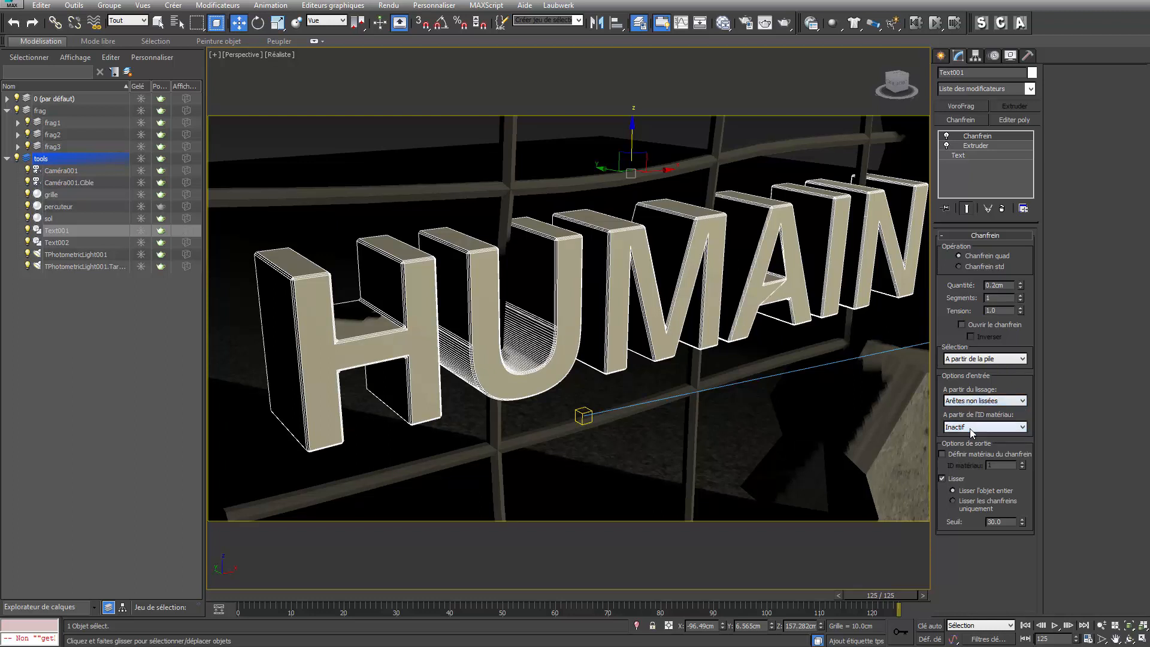
pyautogui.scroll(-10, 755, 344)
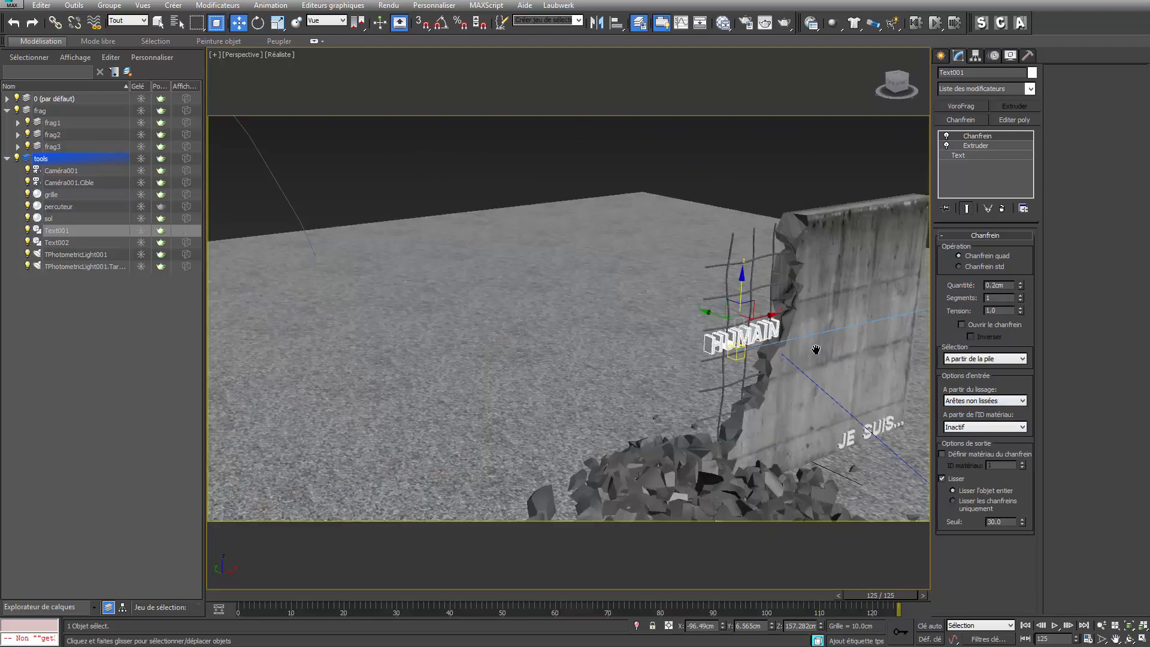
pyautogui.moveTo(756, 345); pyautogui.dragTo(560, 287, button='middle')
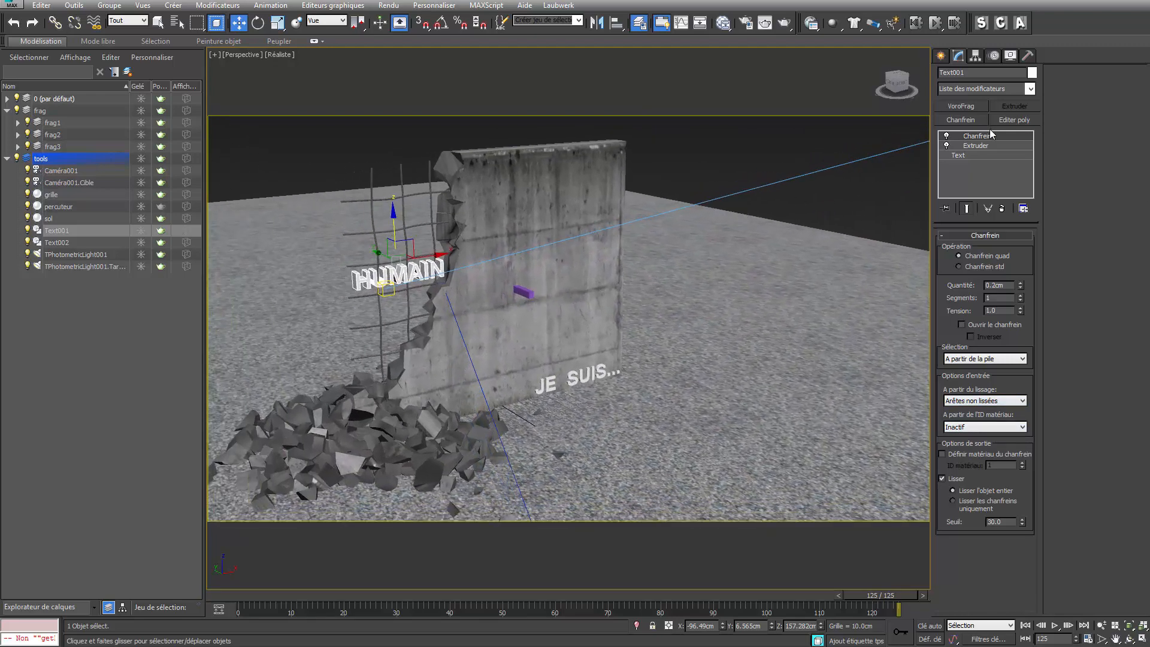
# Copy the HUMAIN text's Chanfrein modifier onto the JE SUIS... text, return to the Caméra001 view and clear the selection
pyautogui.moveTo(941, 160); pyautogui.dragTo(547, 387)
pyautogui.click(548, 387)
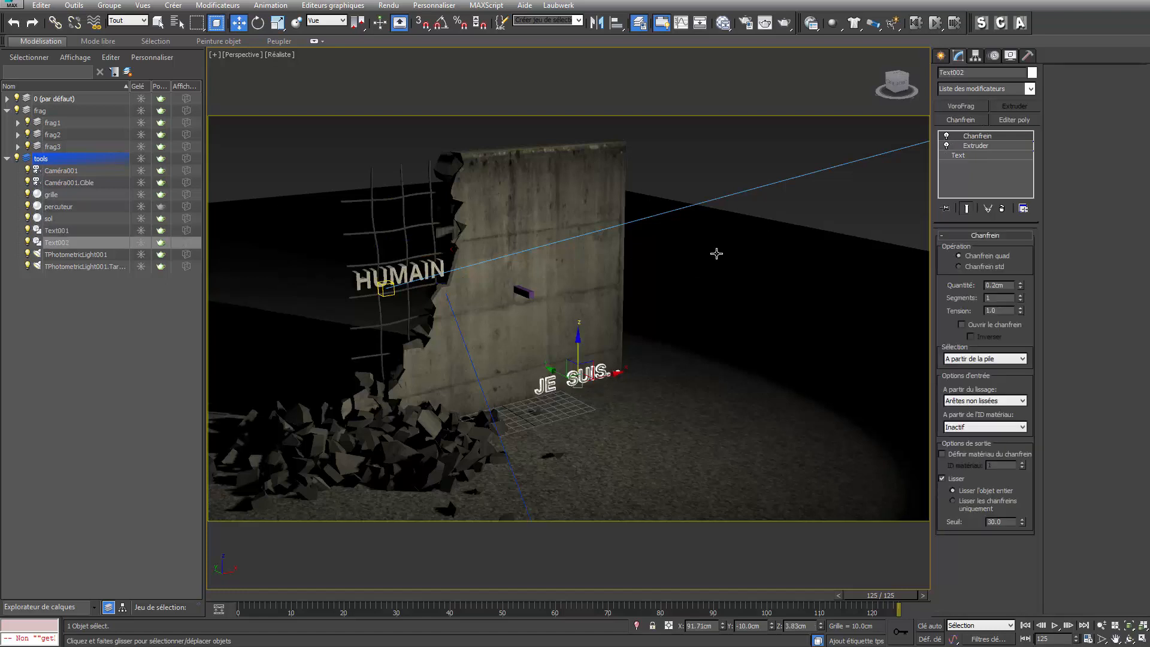
pyautogui.press('c')
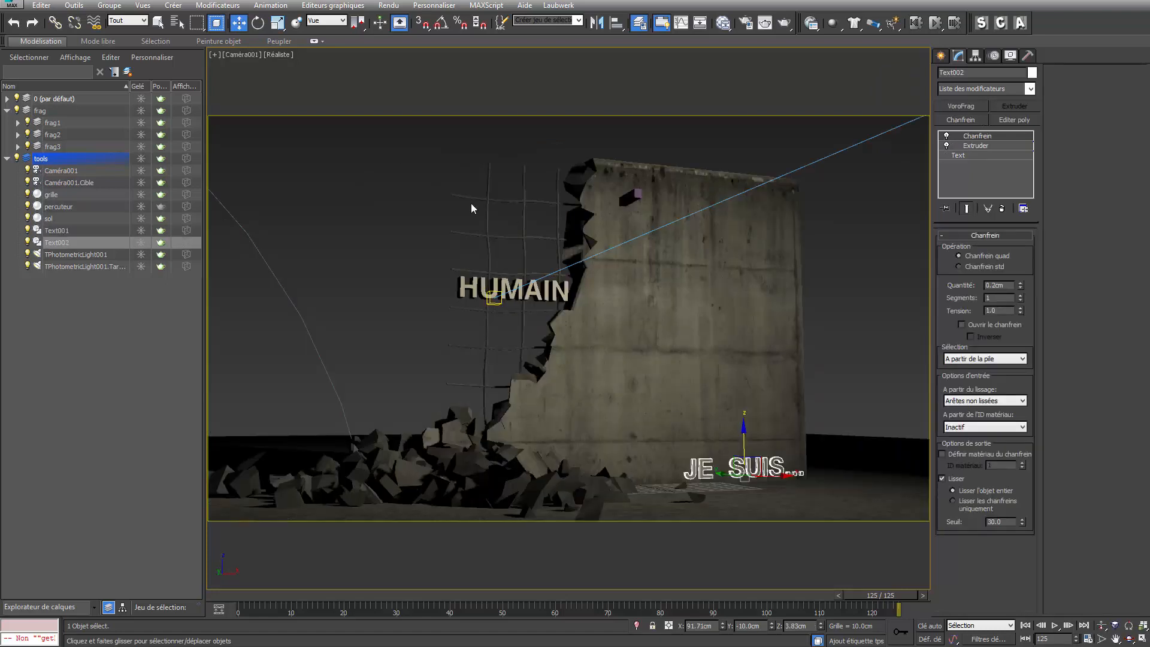
pyautogui.click(396, 210)
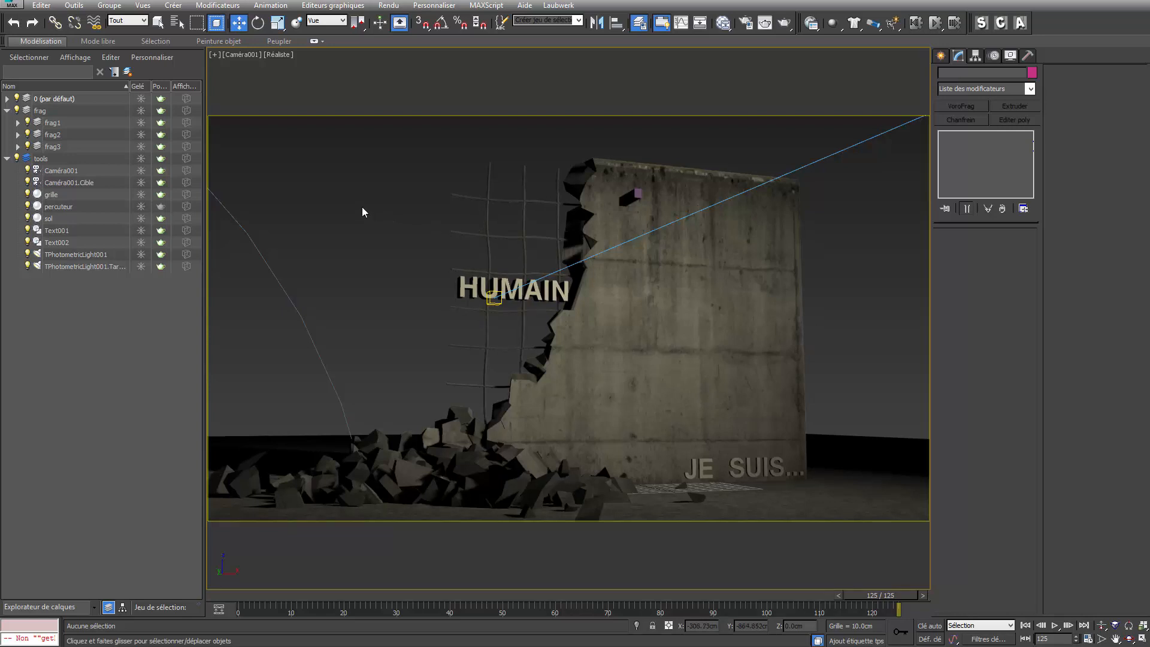
# Open the mental ray render setup's common parameters and create a folder named frag in renderoutput for the output files
pyautogui.click(389, 6)
pyautogui.click(404, 30)
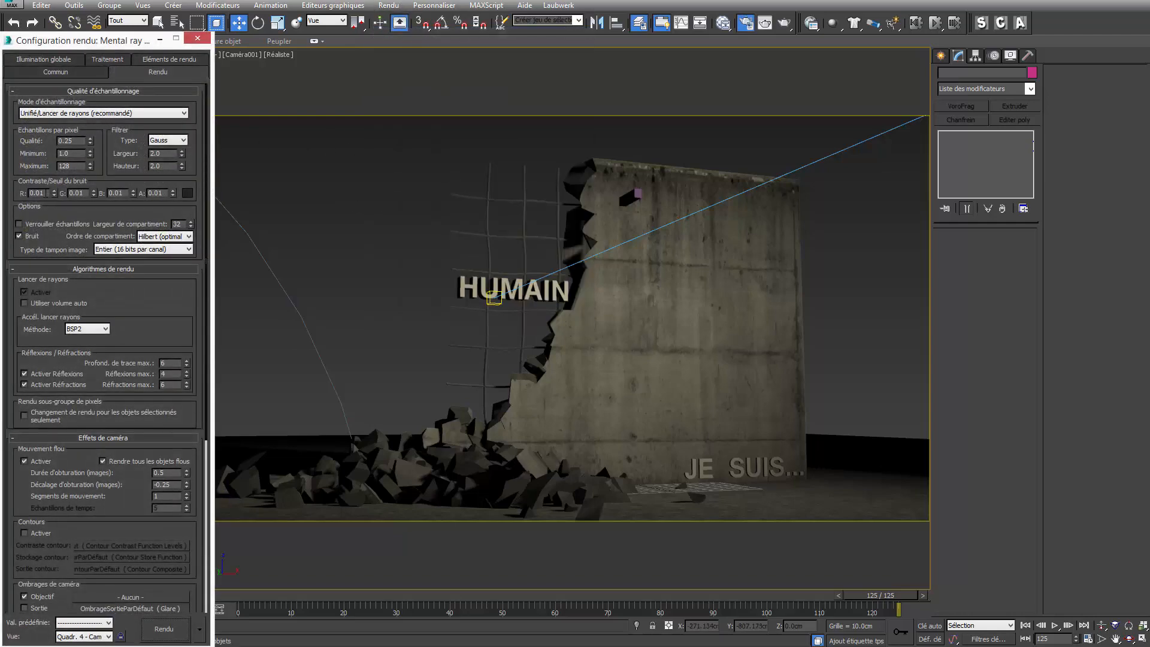
pyautogui.click(42, 73)
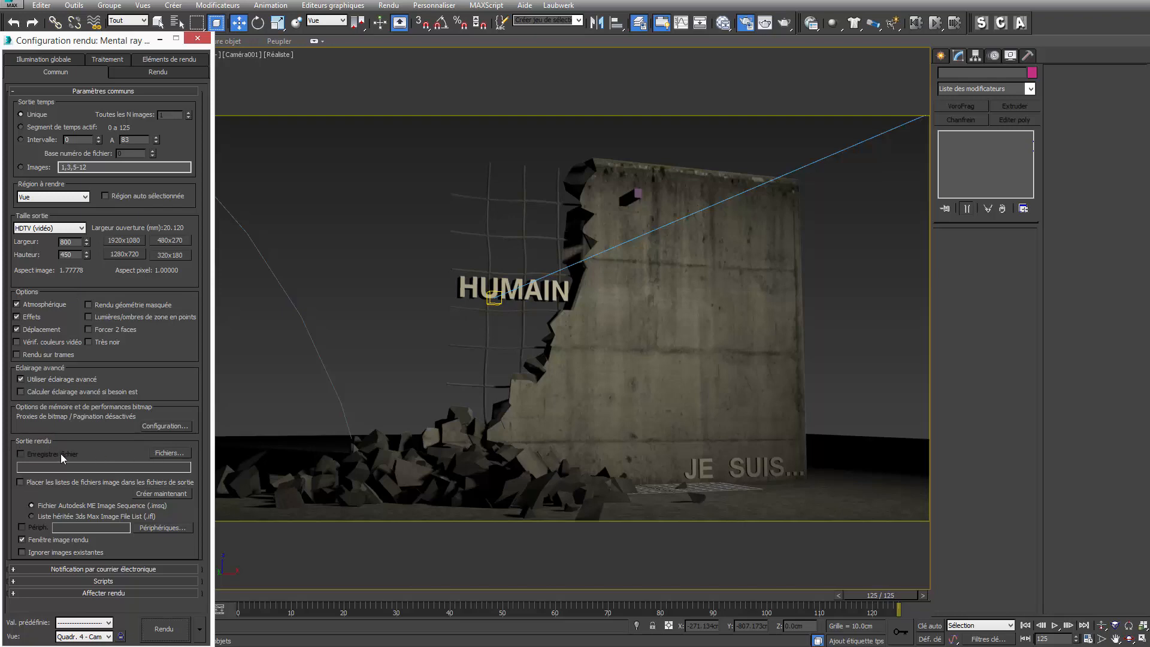
pyautogui.click(184, 451)
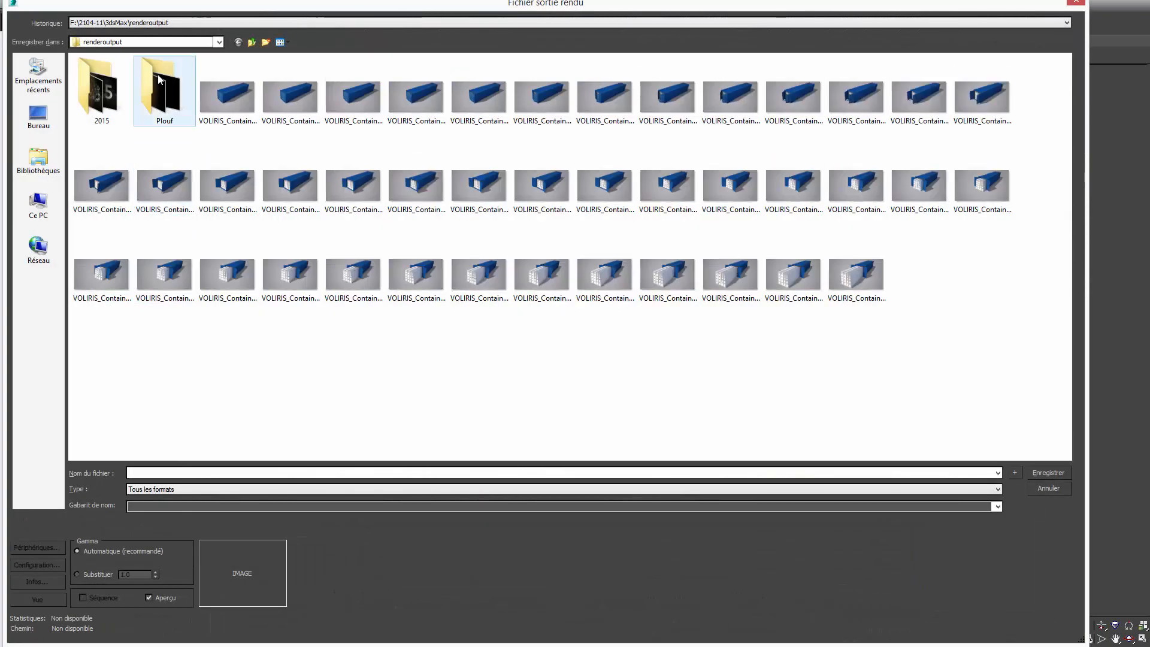
pyautogui.click(267, 43)
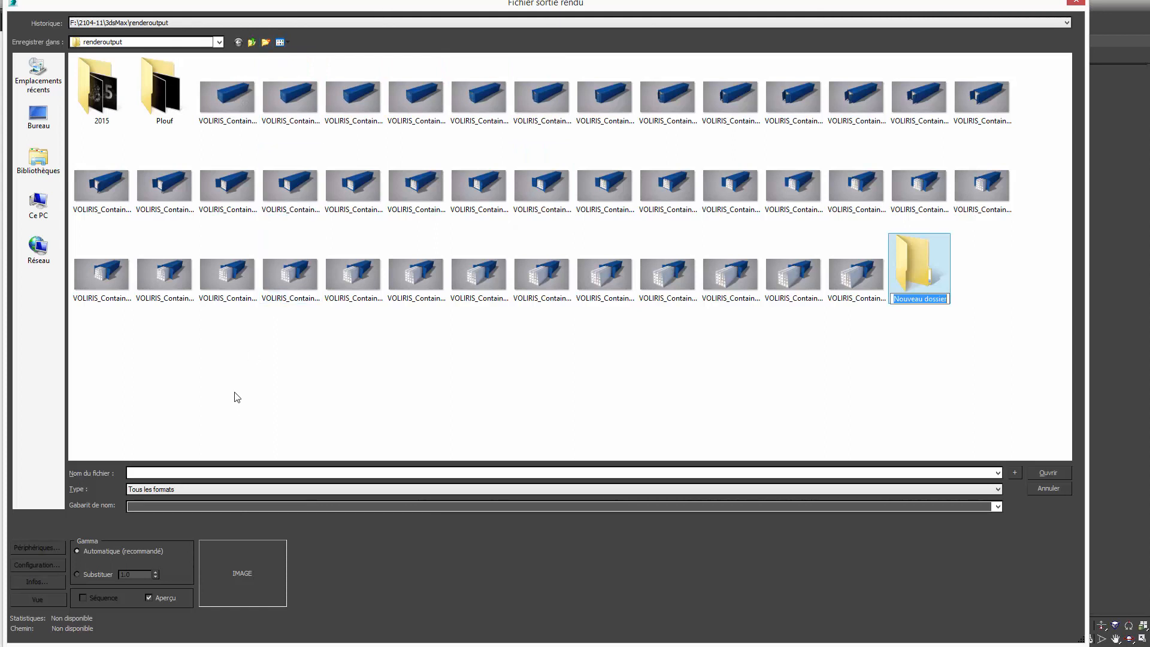
pyautogui.write('frag')
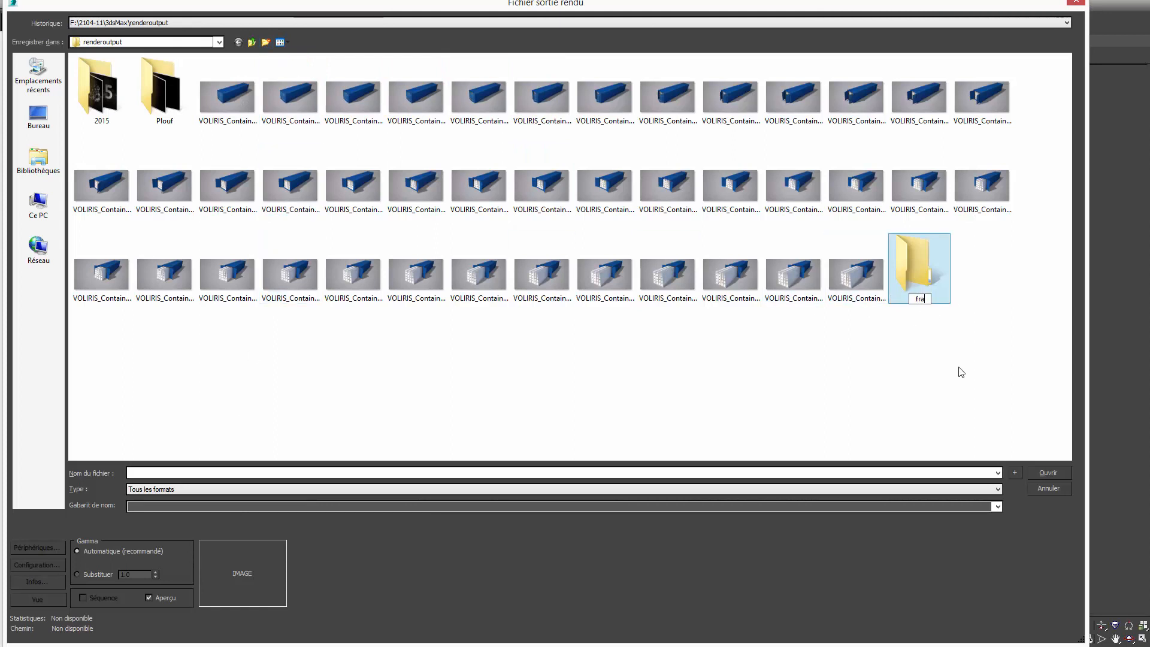
pyautogui.press('Return')
pyautogui.press('Return')
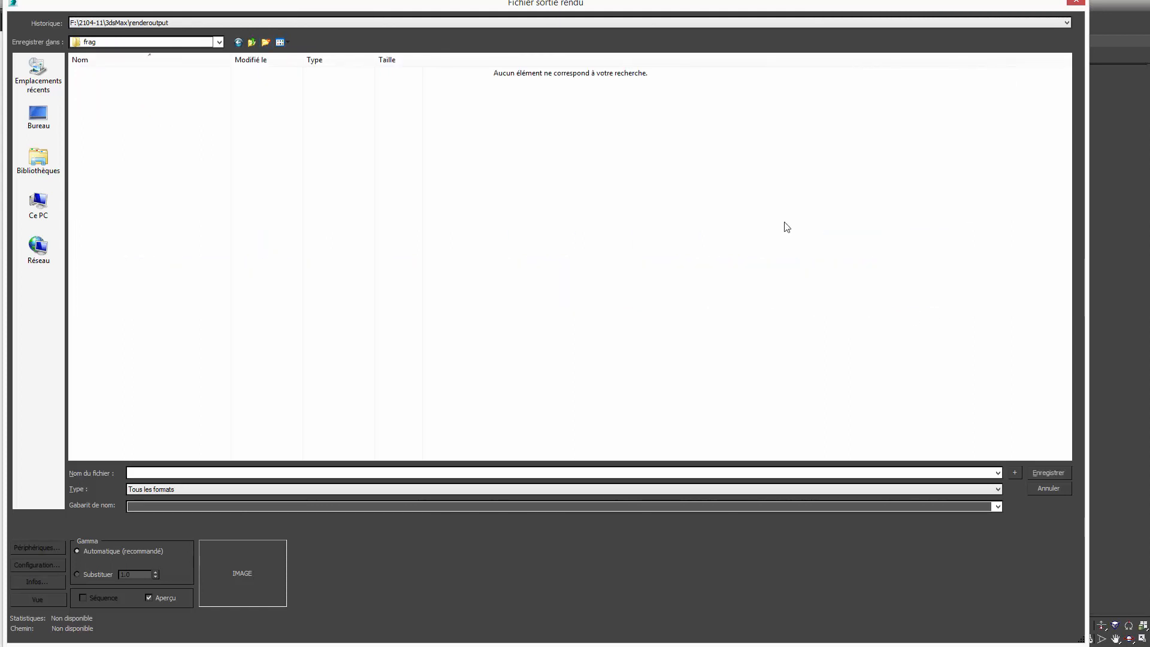
# Save the render output as frag1_.jpg at JPEG quality 100, with the active time segment as the frame range
pyautogui.click(140, 476)
pyautogui.write('frag1_.jpg')
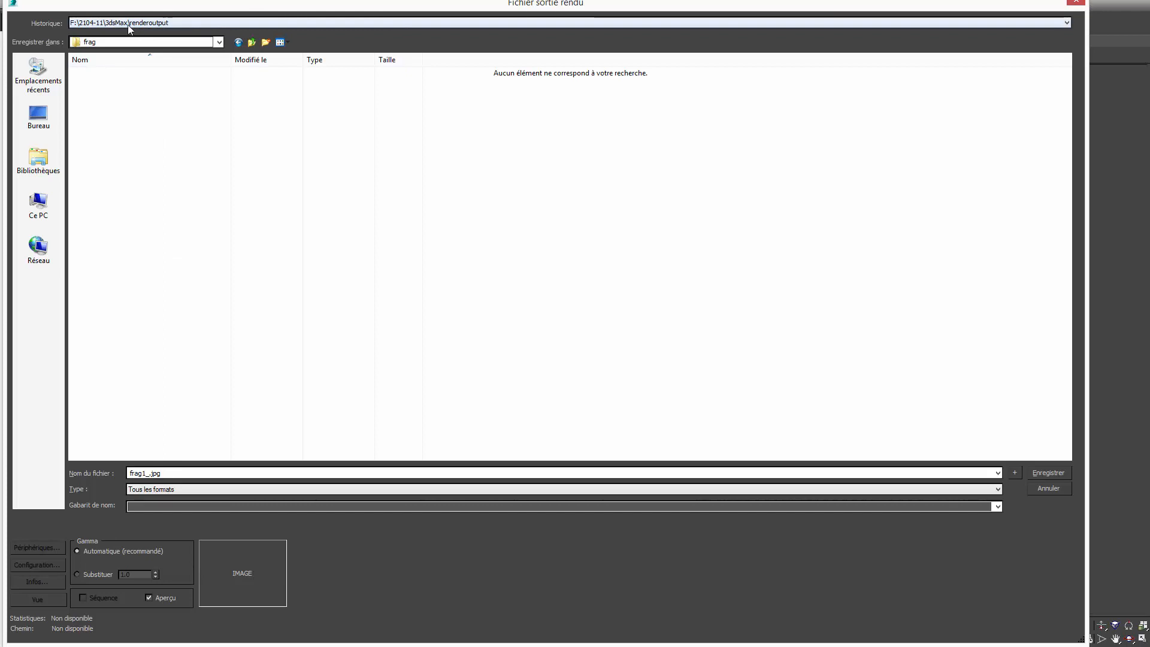
pyautogui.click(1047, 473)
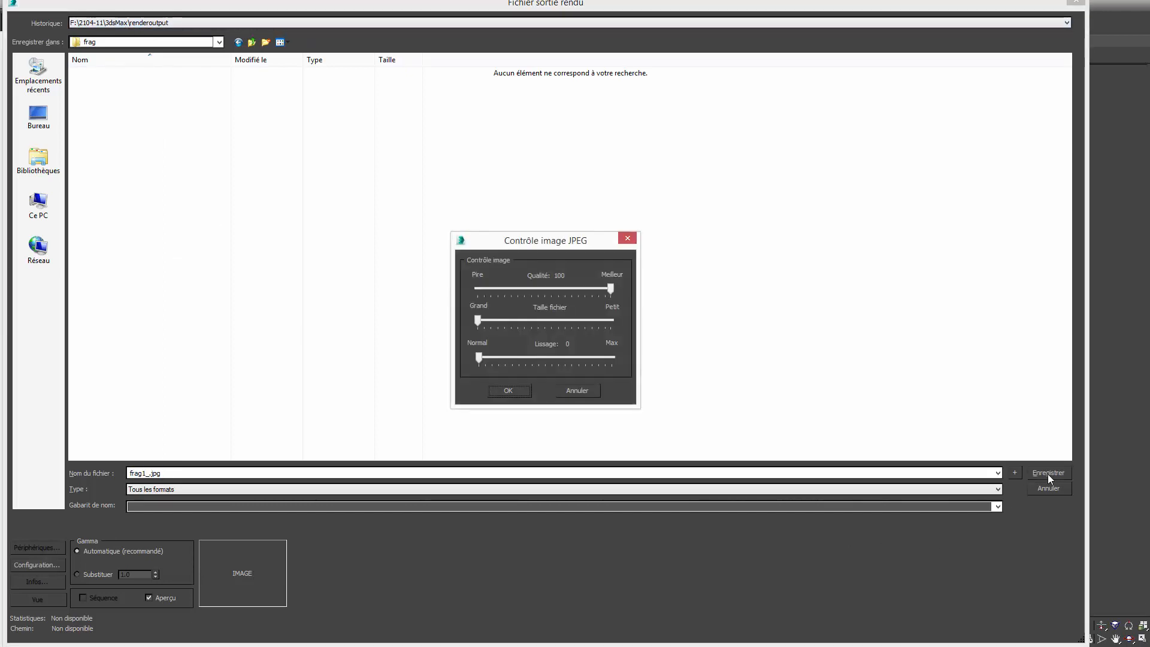
pyautogui.click(506, 390)
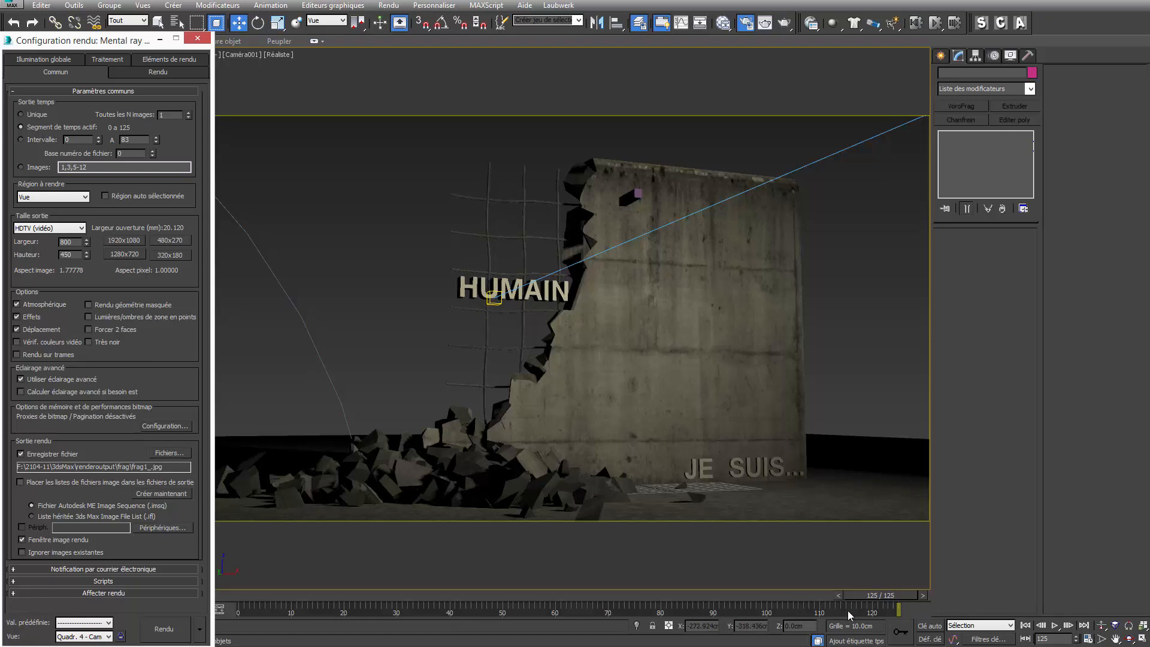
# Enable Calculer FG/GI et ignorer le rendu final, set the final gather map to add points incrementally, and generate its file
pyautogui.click(32, 59)
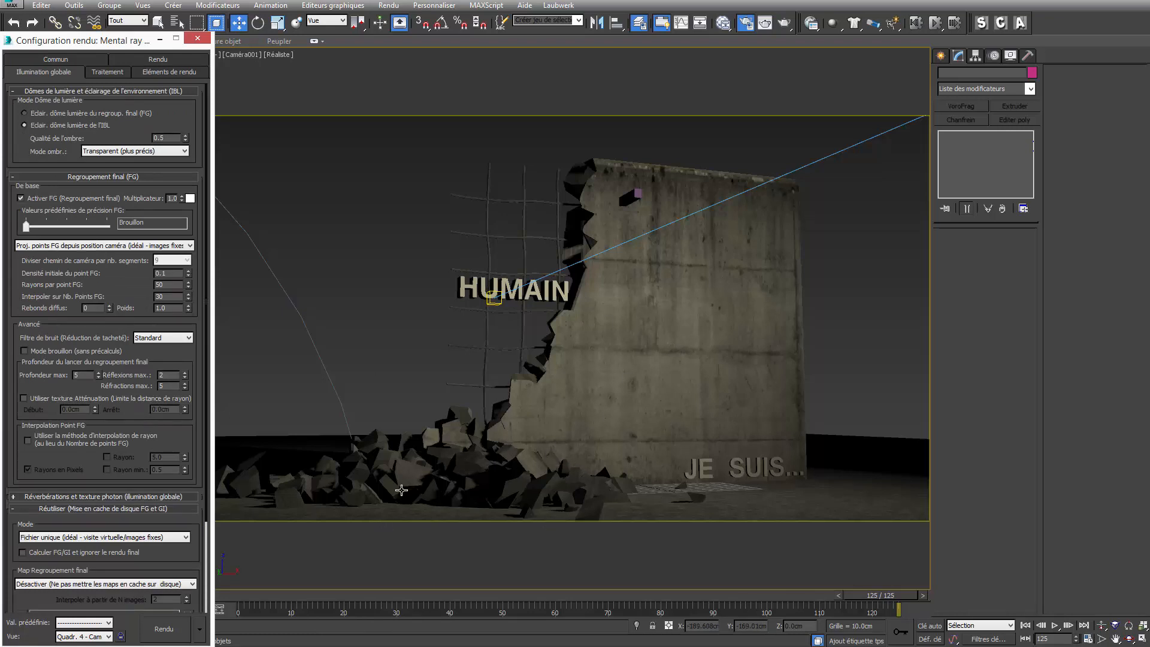
pyautogui.click(38, 177)
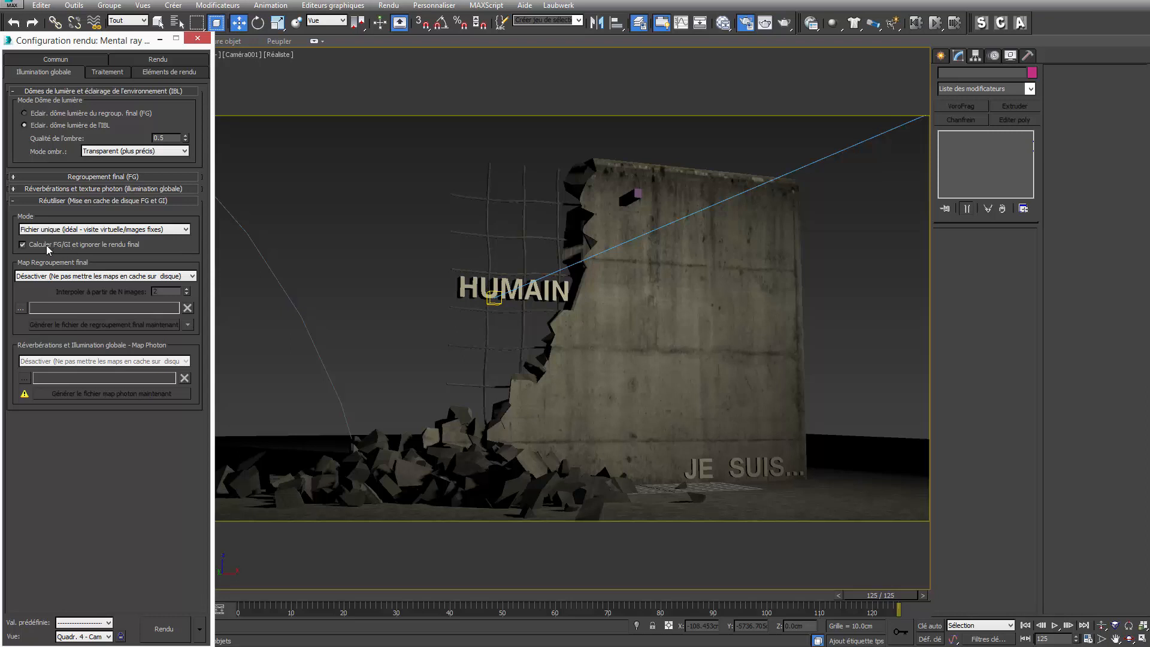
pyautogui.click(48, 277)
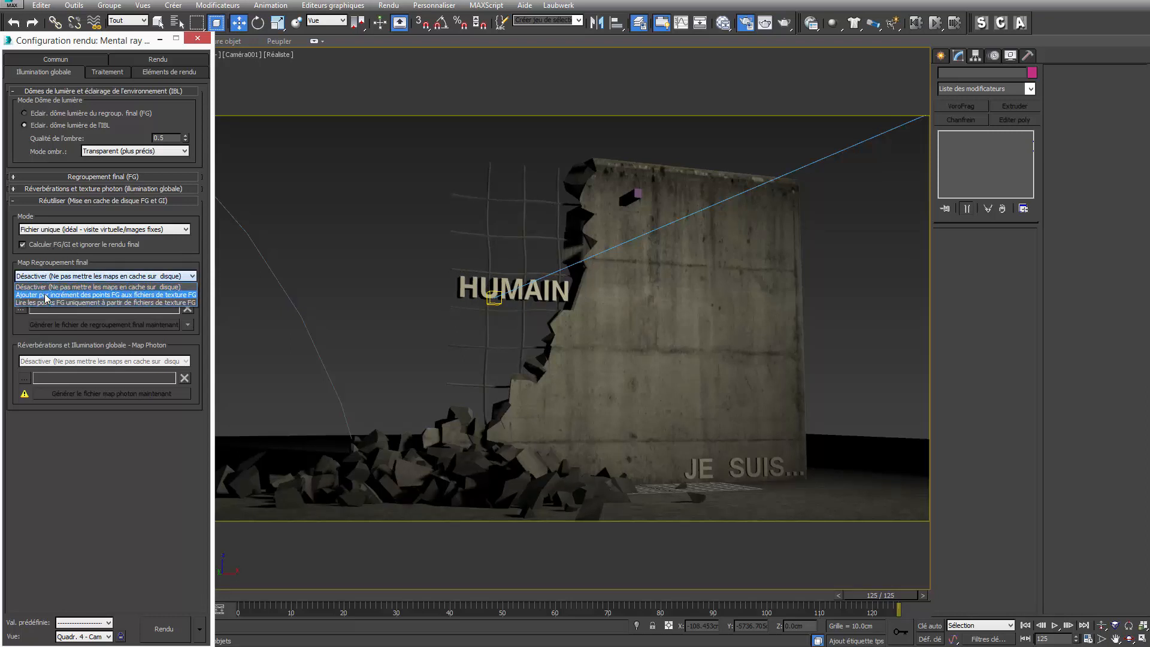
pyautogui.click(46, 296)
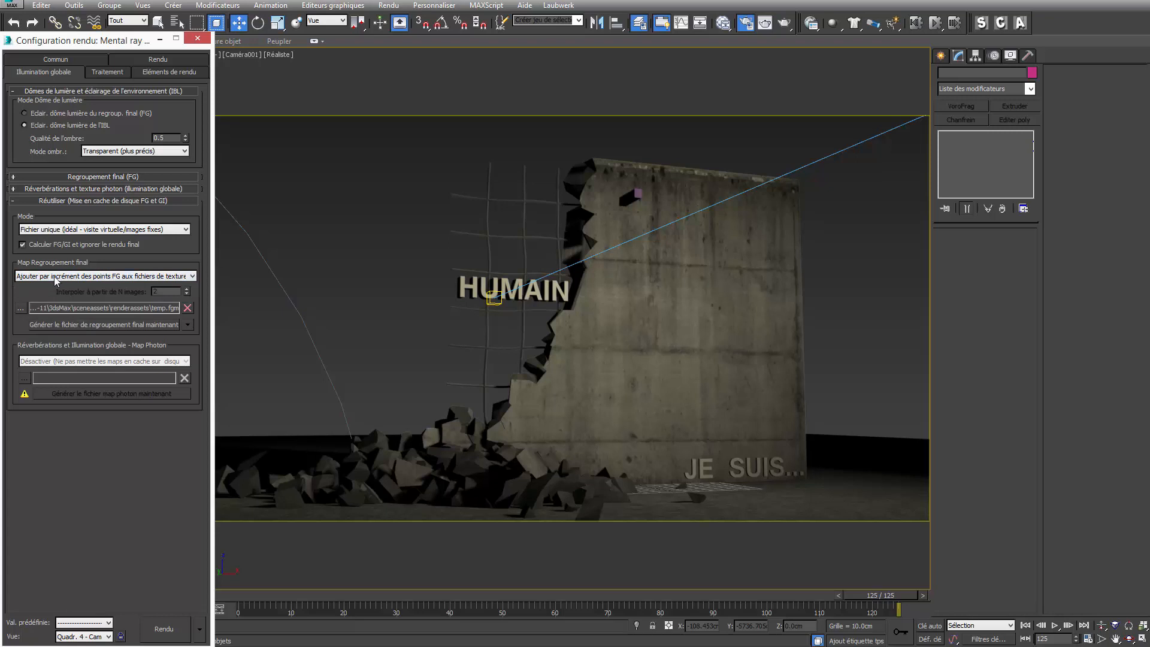
pyautogui.click(145, 329)
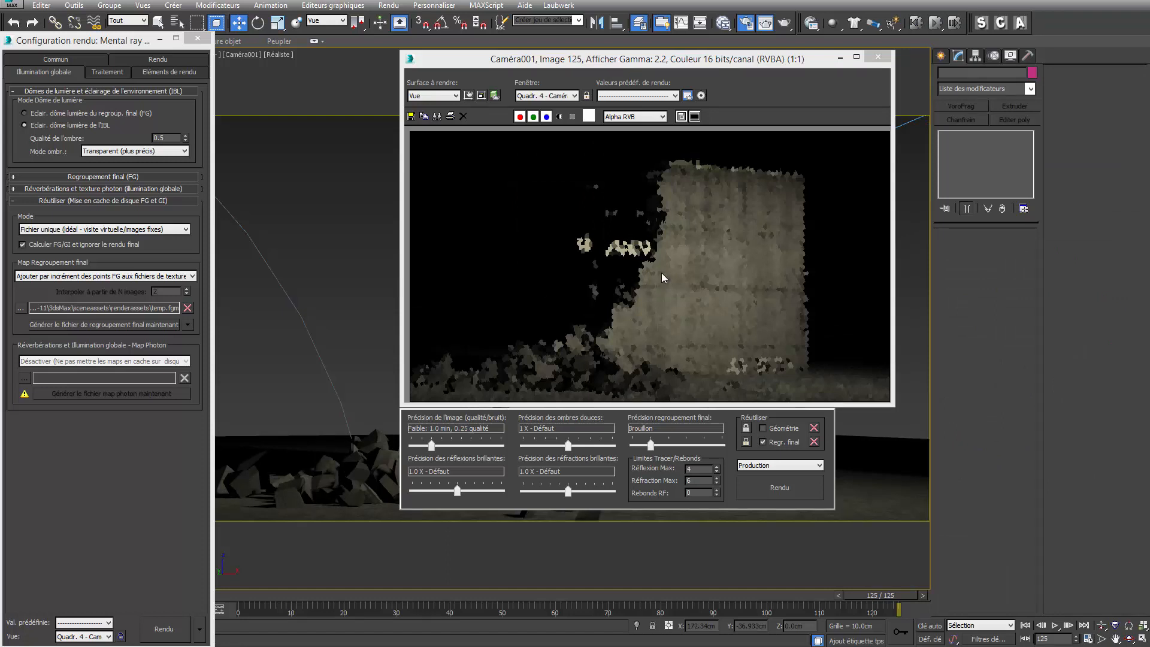
# Switch the cache mode to Un fichier par image, keep the FG/GI-only calculation enabled and generate the final gather files
pyautogui.click(34, 245)
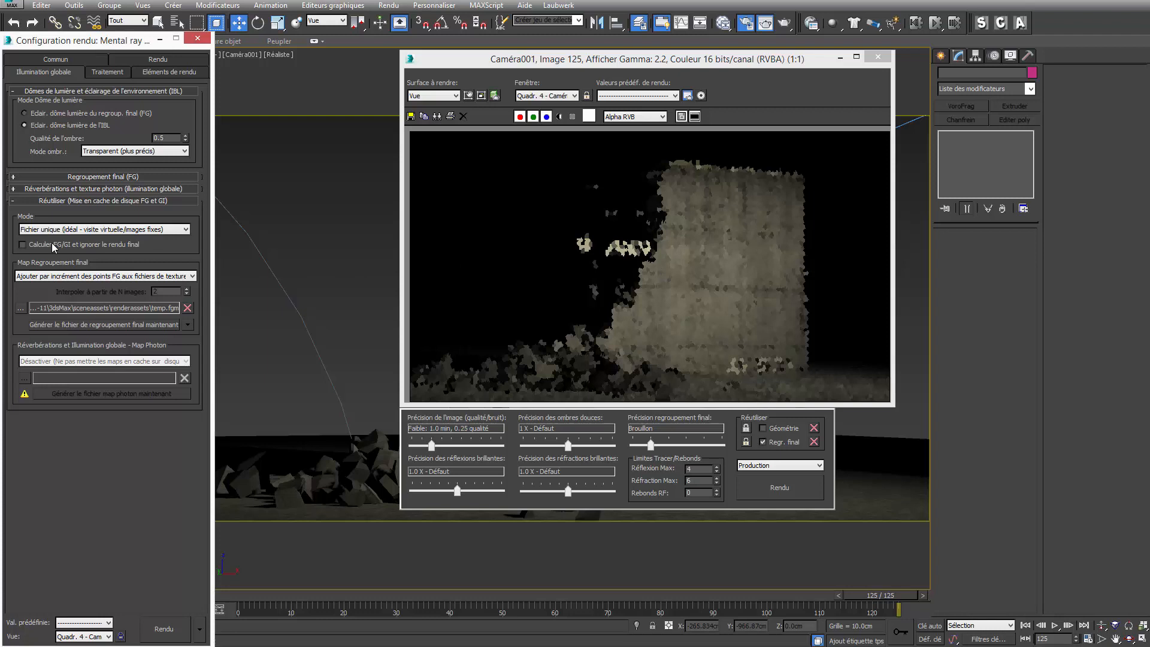
pyautogui.click(115, 230)
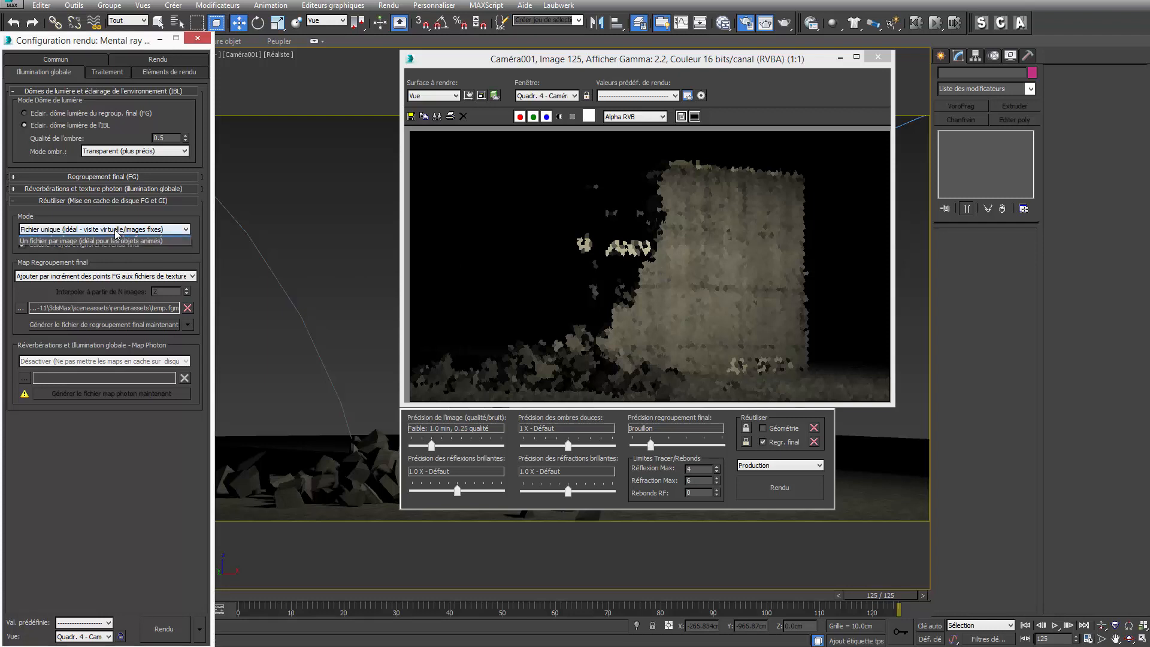
pyautogui.click(147, 250)
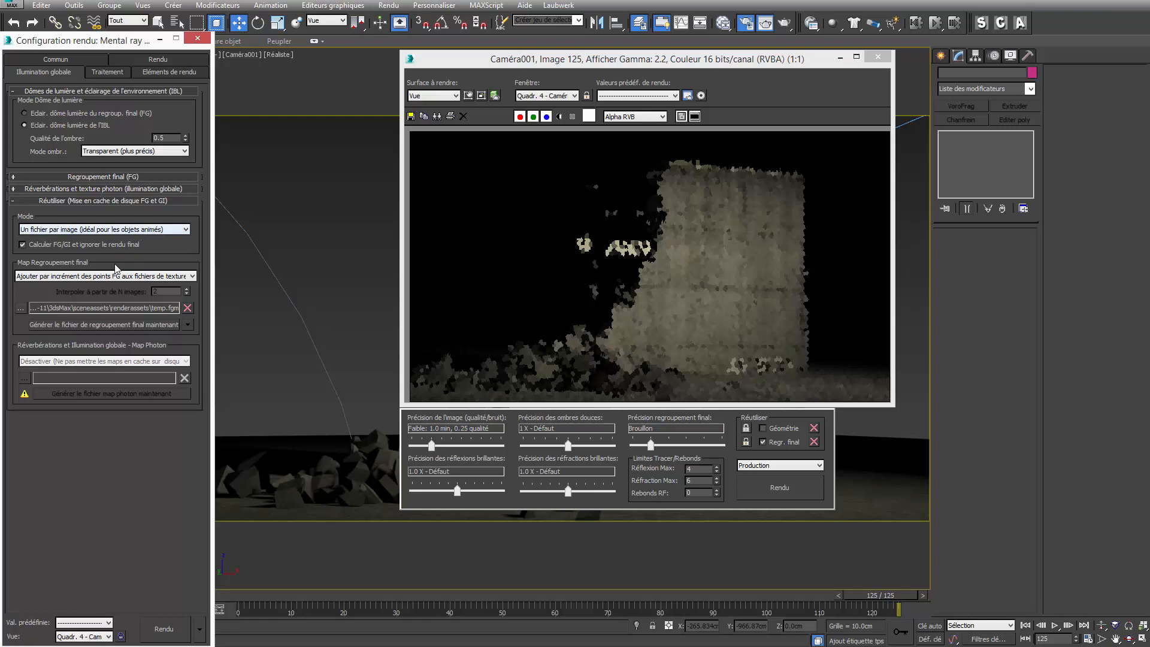
pyautogui.click(77, 325)
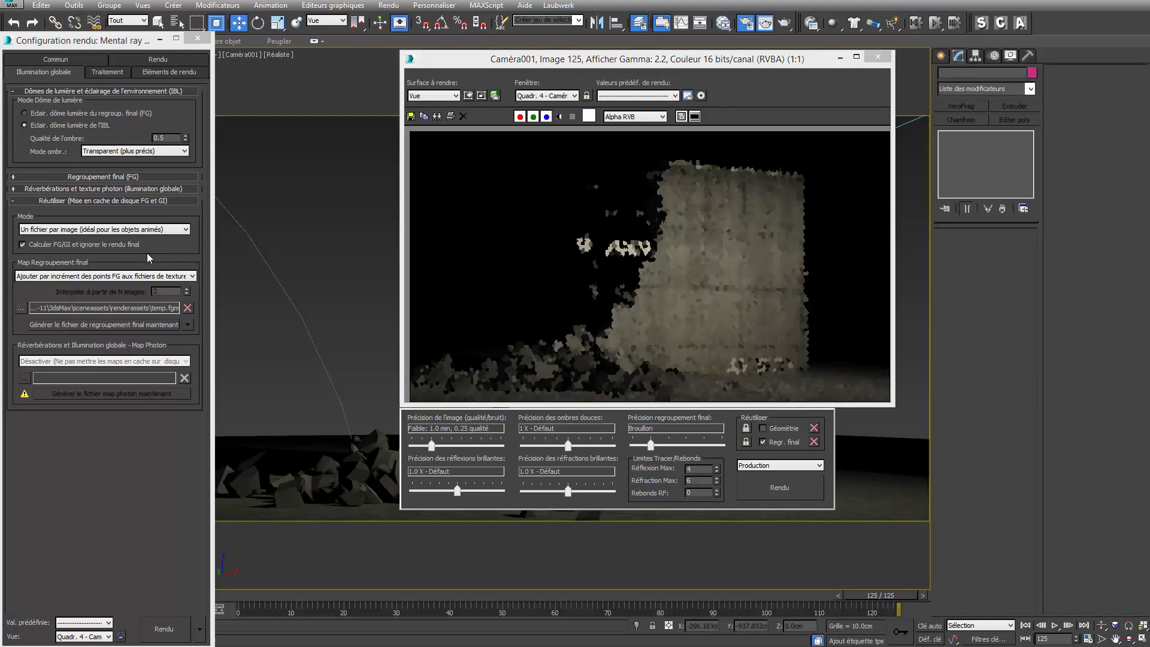
# Disable the FG/GI-only calculation, make the final gather map read points only from files, and set the output size to 1920x1080
pyautogui.click(110, 245)
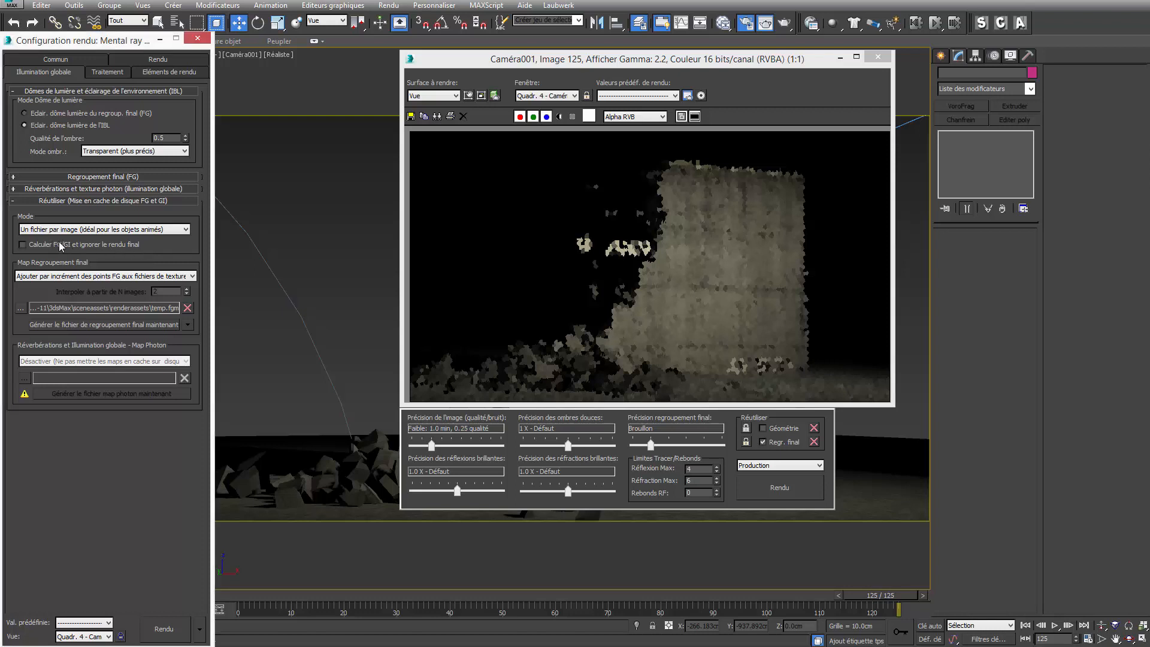
pyautogui.click(58, 277)
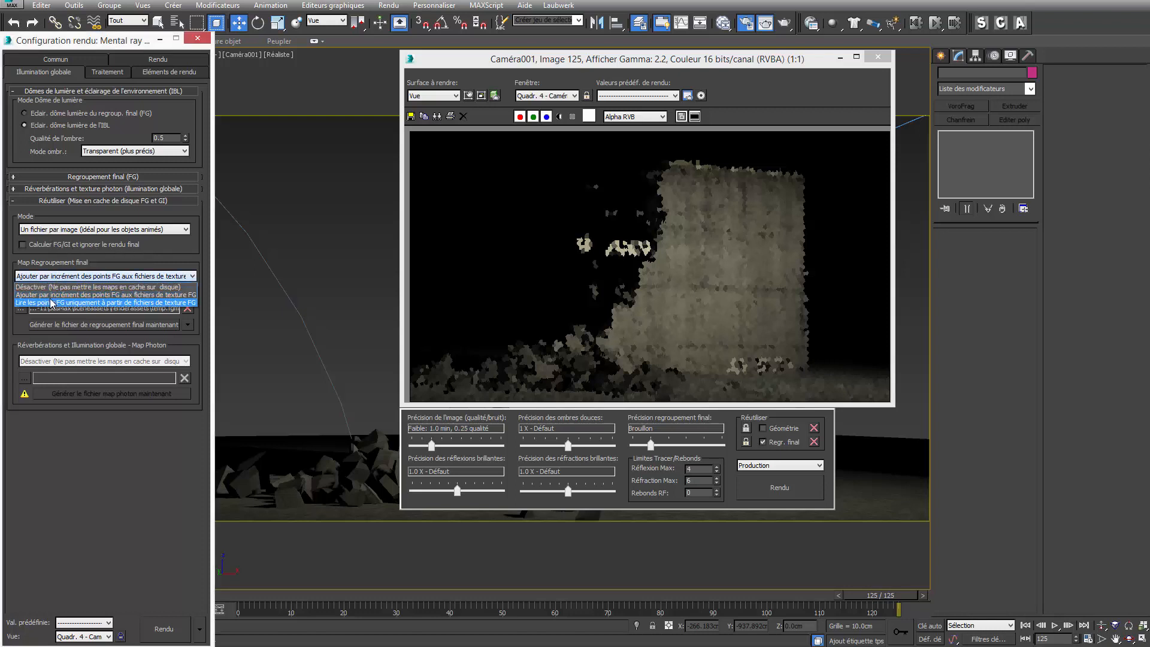
pyautogui.click(52, 302)
pyautogui.click(66, 58)
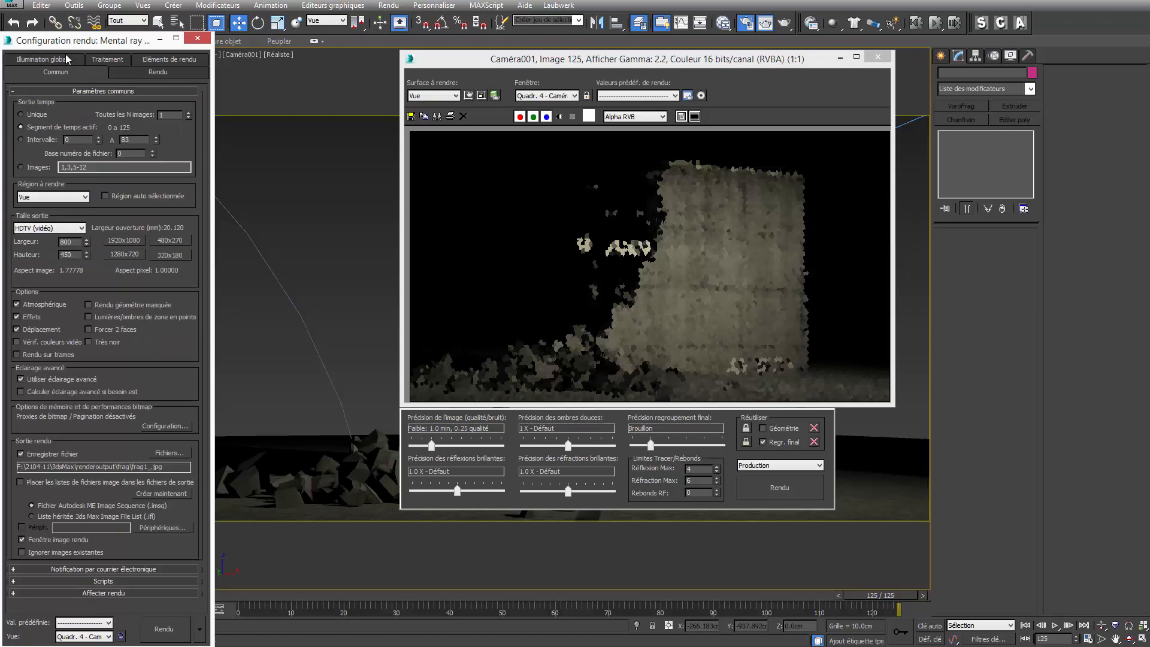
pyautogui.click(114, 240)
# Switch to File Explorer, check the contents of the frag folder inside 3dsMax\renderoutput, and return to 3ds Max
pyautogui.moveTo(142, 646)
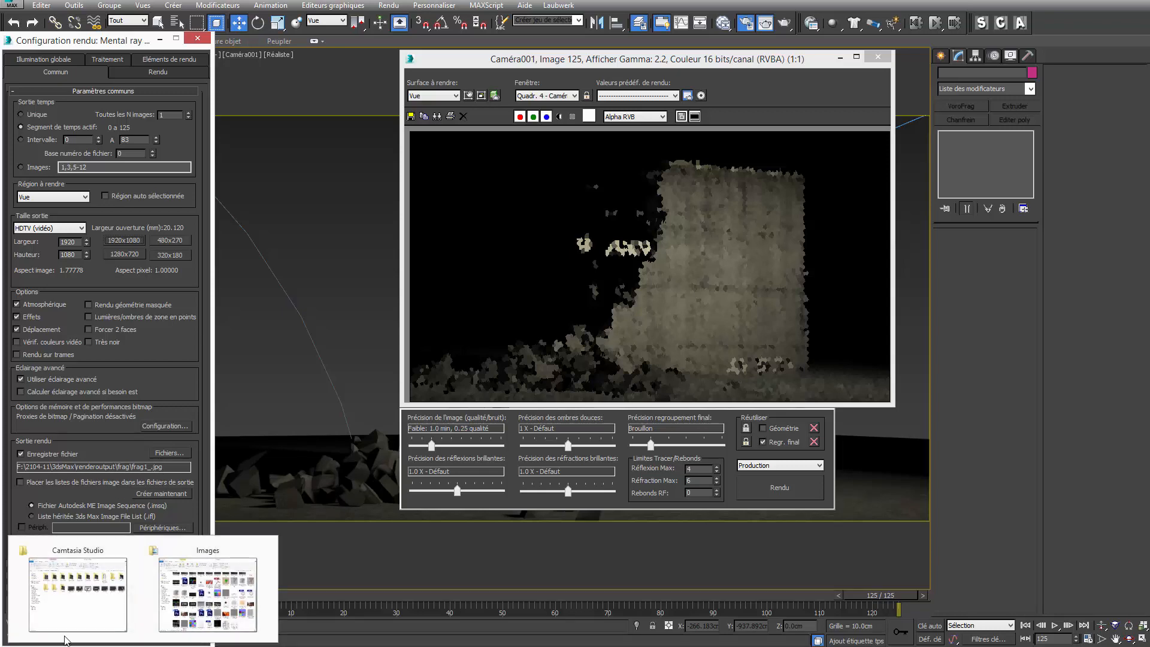
pyautogui.click(207, 594)
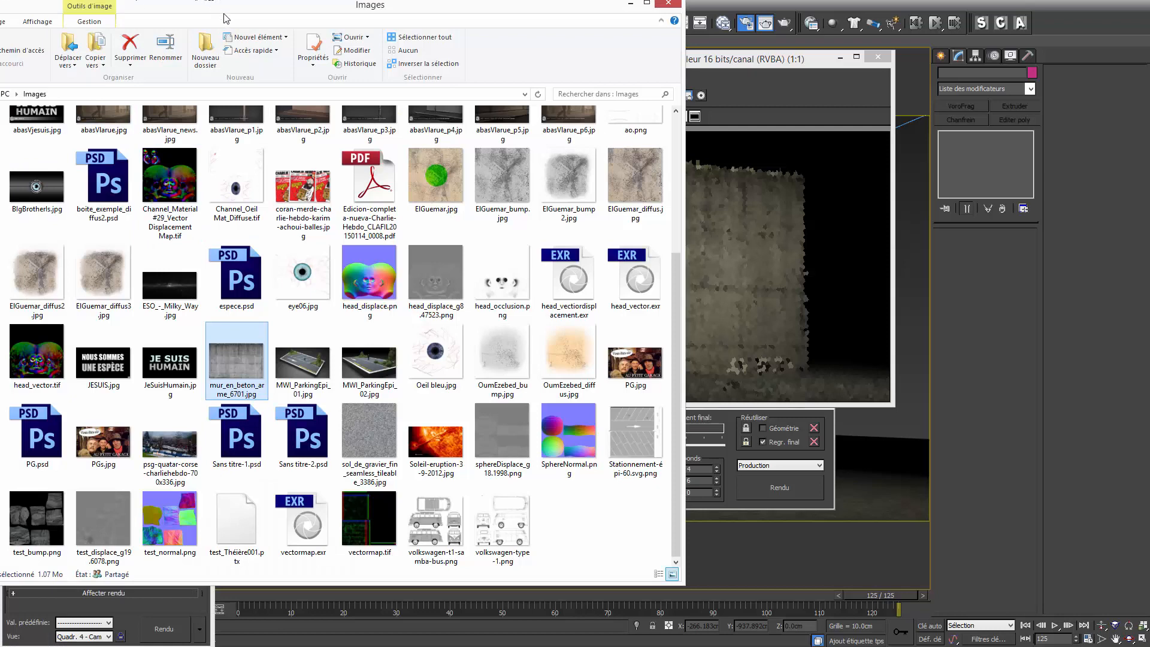
pyautogui.moveTo(249, 15); pyautogui.dragTo(1149, 15)
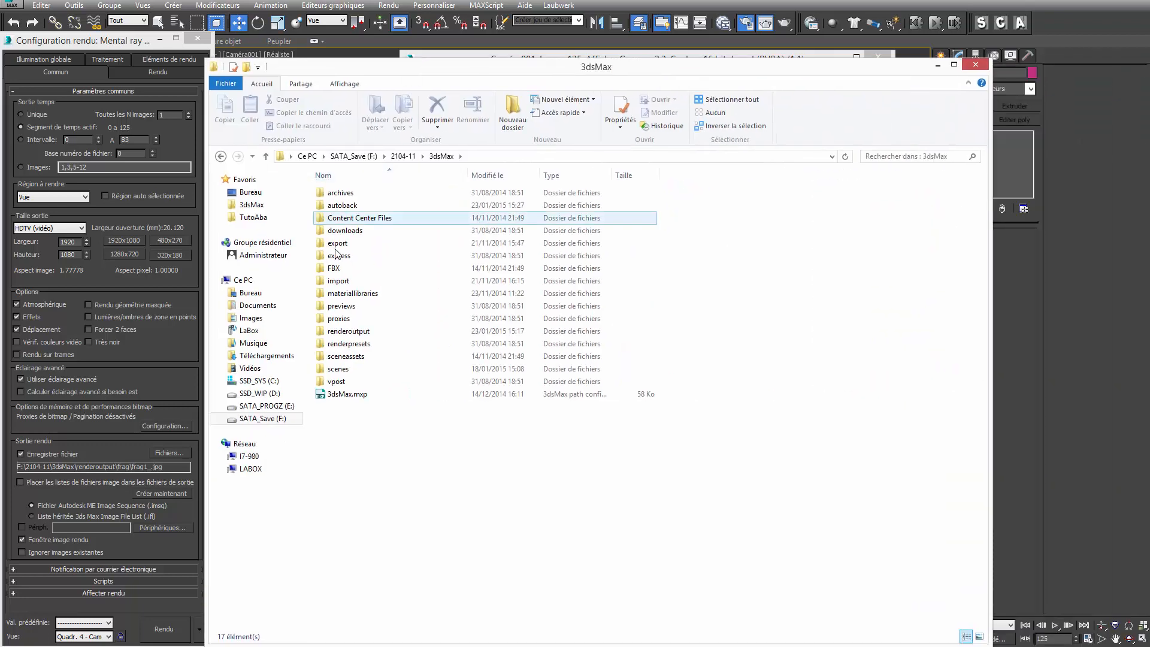
pyautogui.click(354, 333)
pyautogui.doubleClick(354, 333)
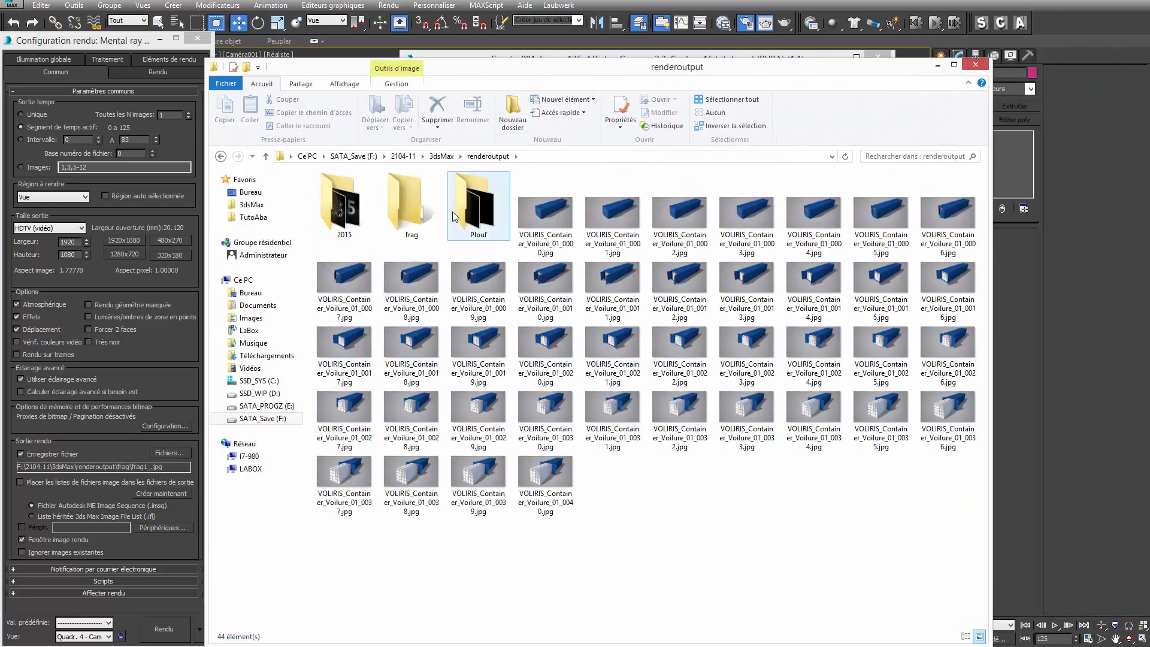
pyautogui.doubleClick(389, 198)
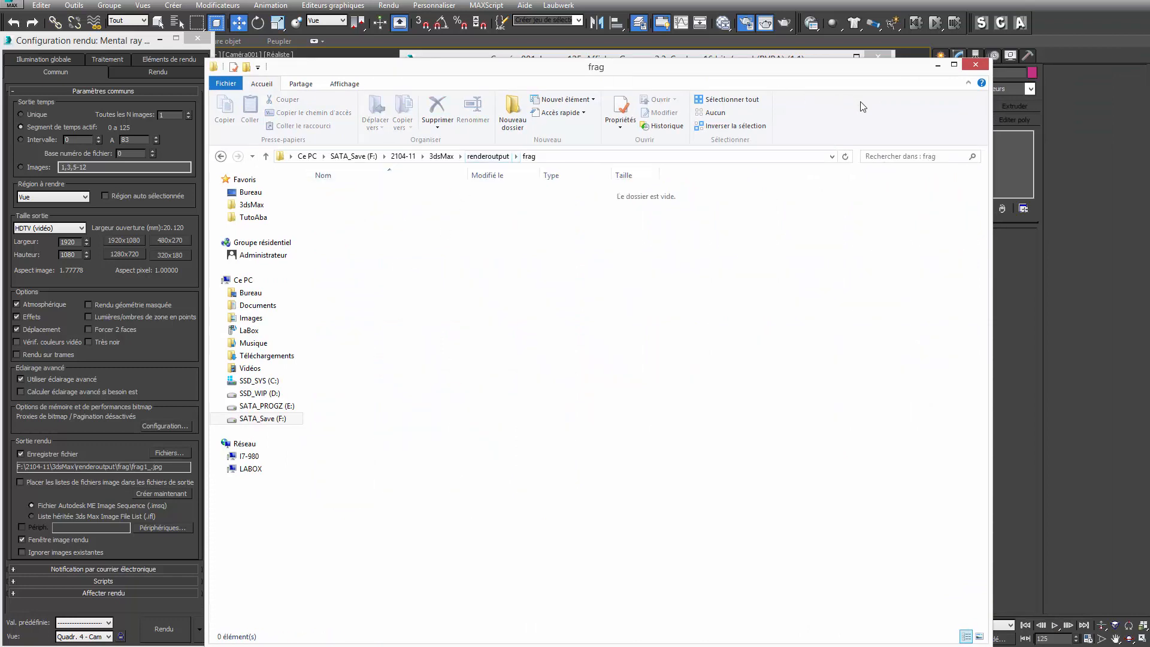
pyautogui.click(1112, 351)
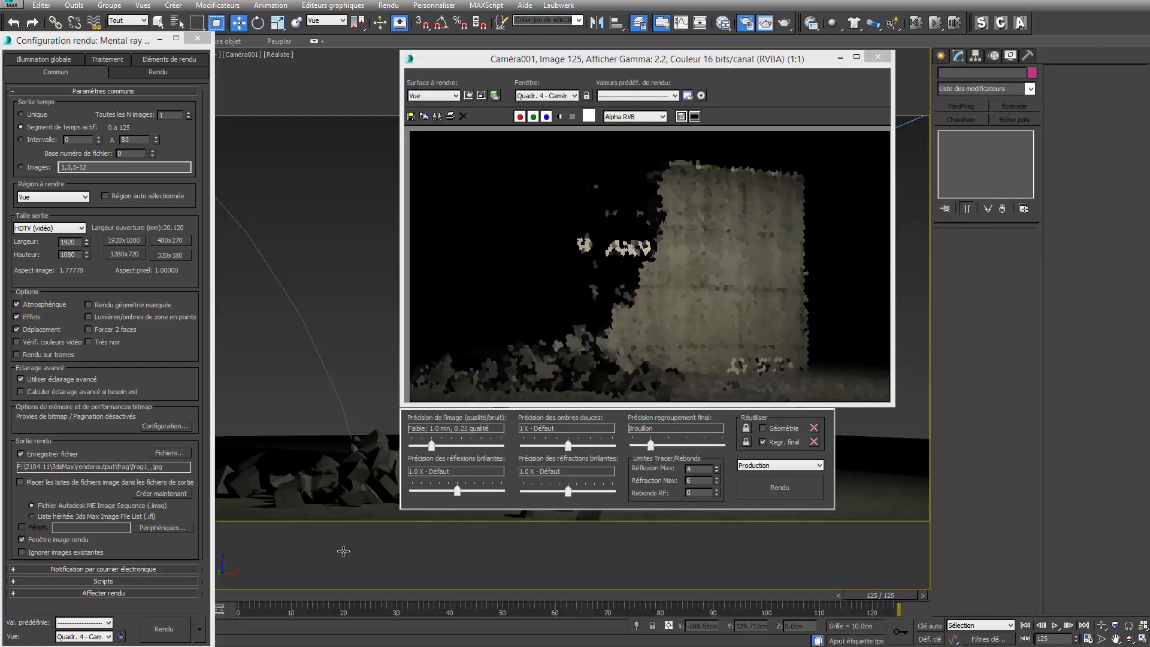
# Start the production render of the animation and arrange a smaller render window so the whole frame shows beside the progress dialog
pyautogui.click(779, 488)
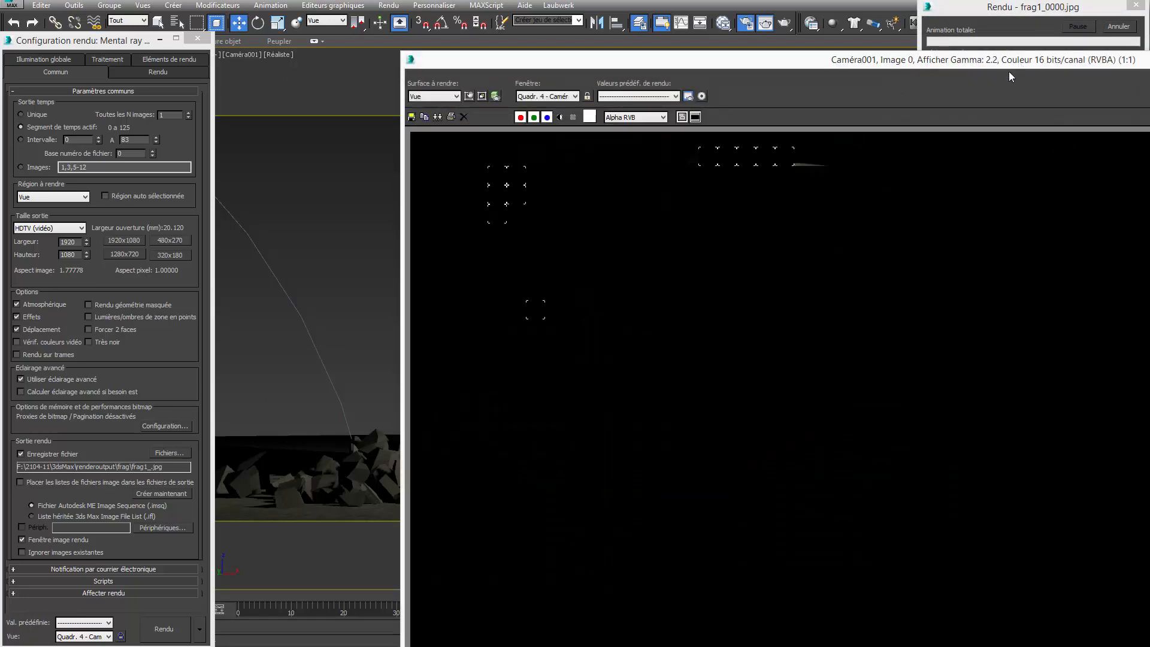
pyautogui.click(695, 117)
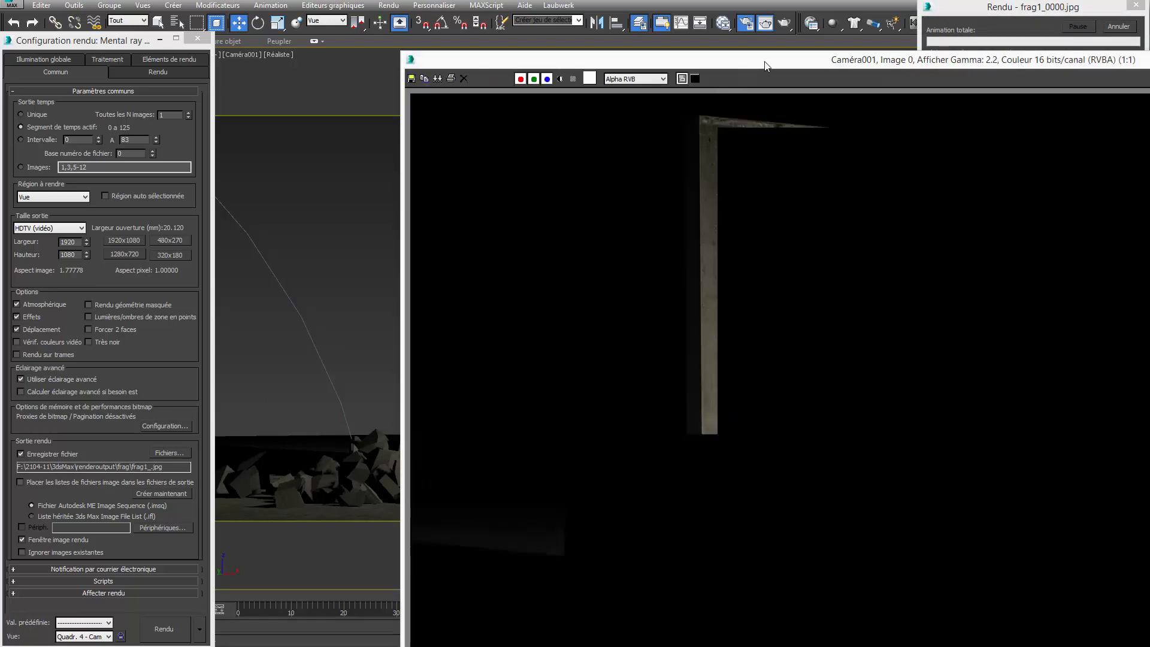
pyautogui.moveTo(718, 59); pyautogui.dragTo(300, 0)
pyautogui.scroll(-1, 269, 100)
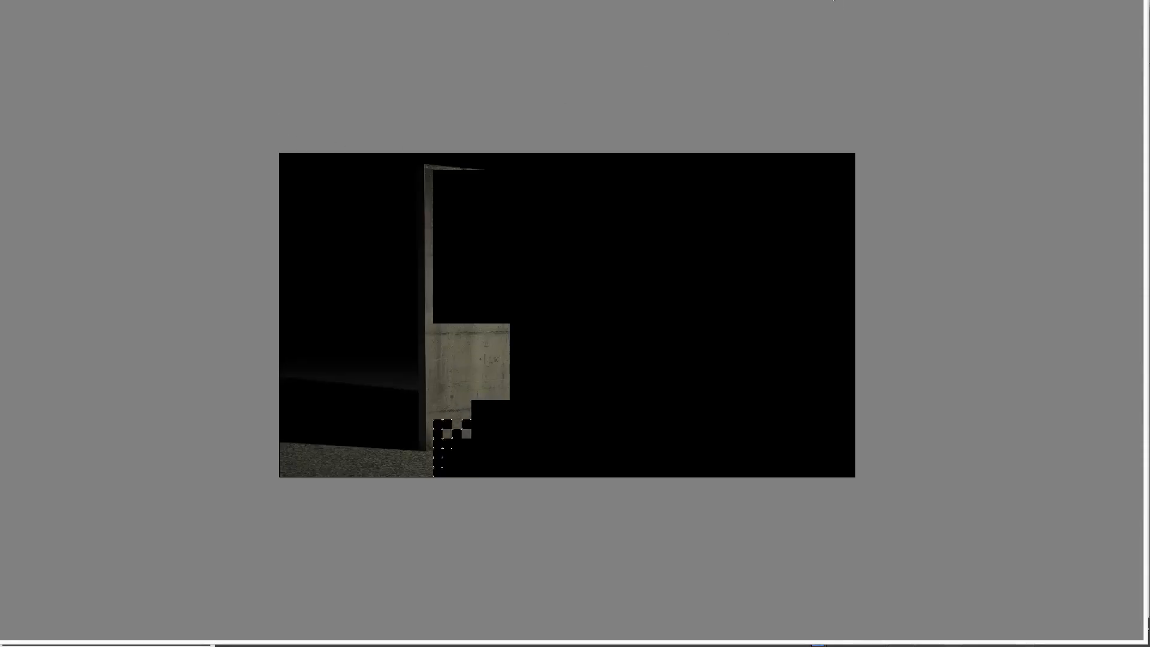
pyautogui.moveTo(978, 0); pyautogui.dragTo(891, 59)
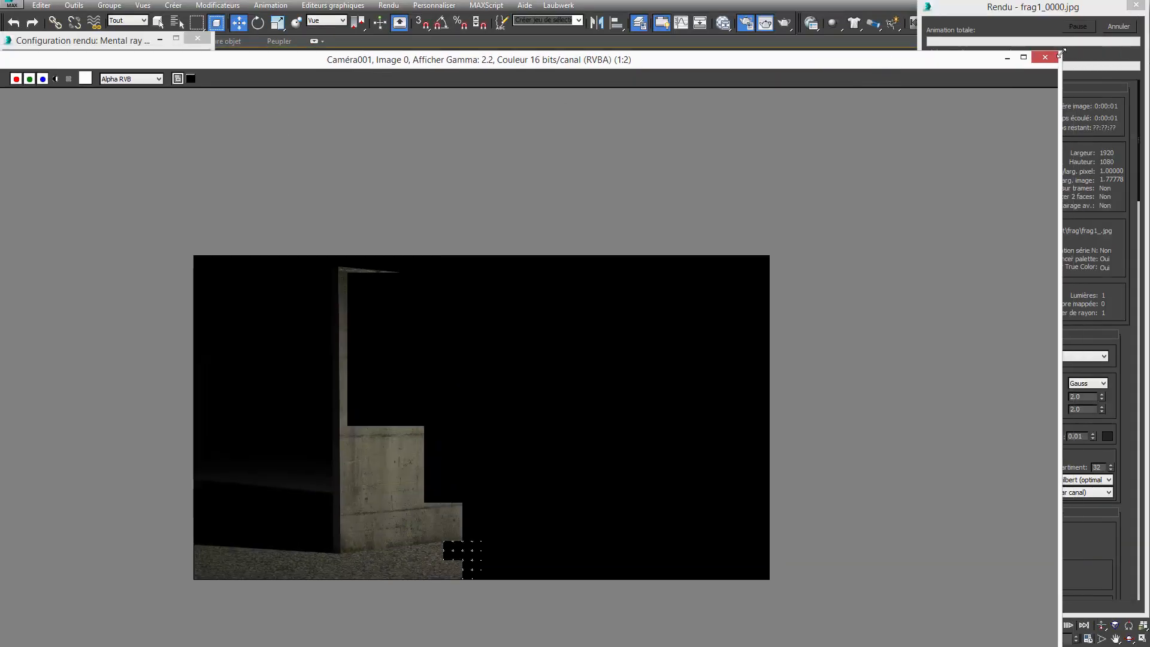
pyautogui.moveTo(1057, 51); pyautogui.dragTo(695, 291)
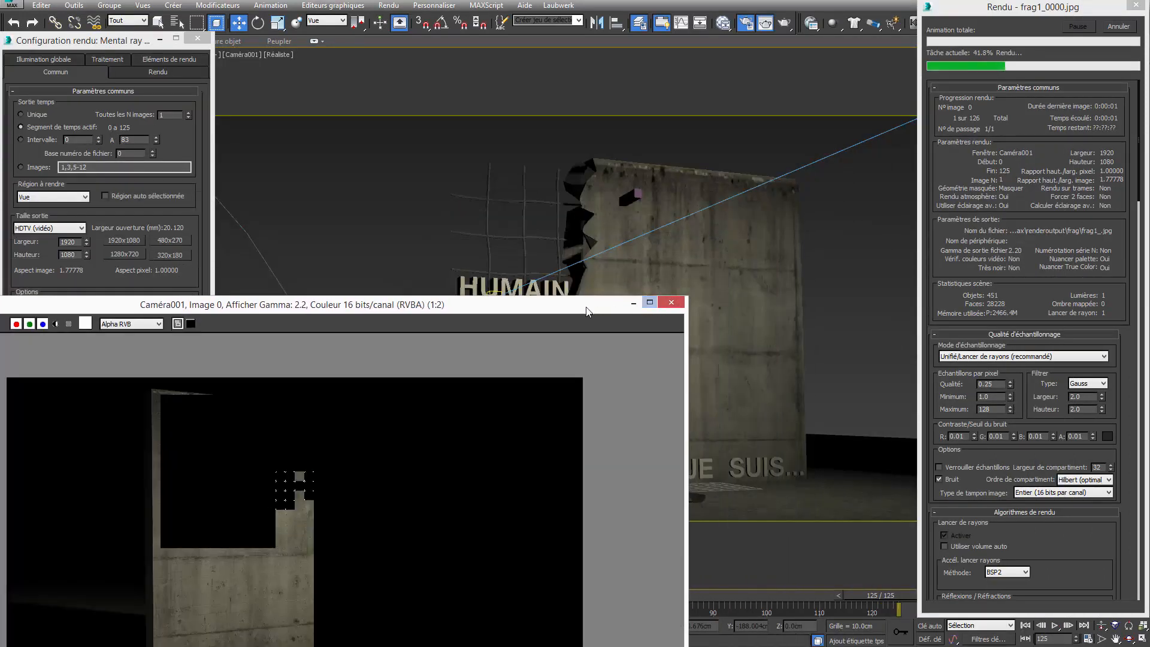
pyautogui.moveTo(589, 304); pyautogui.dragTo(746, 47)
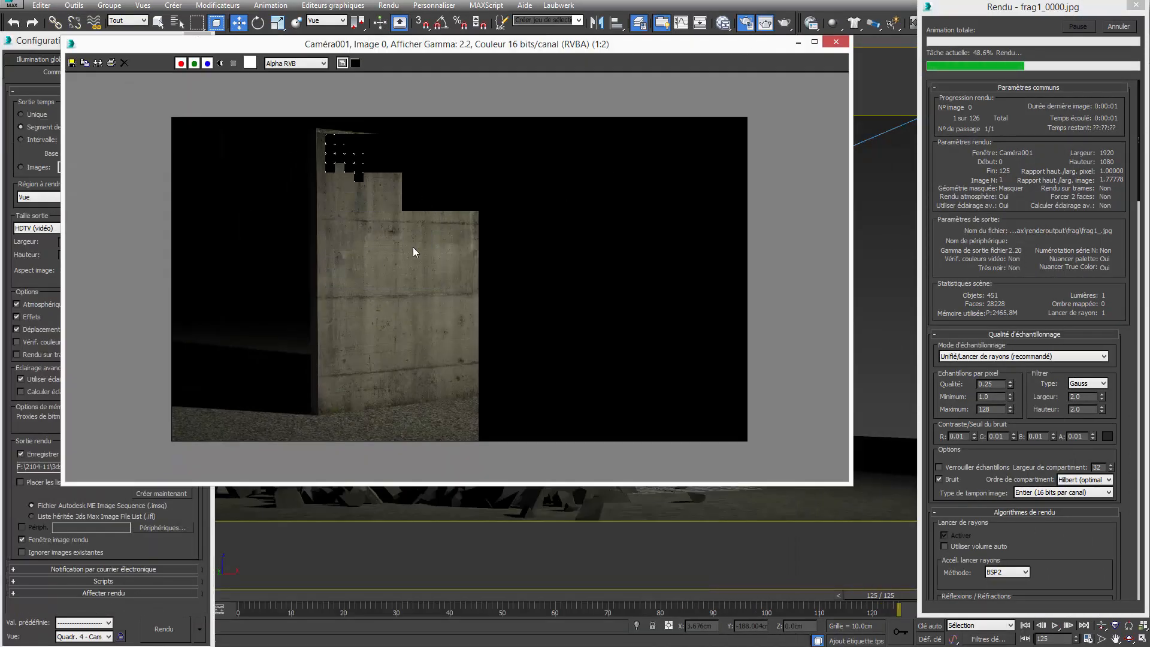